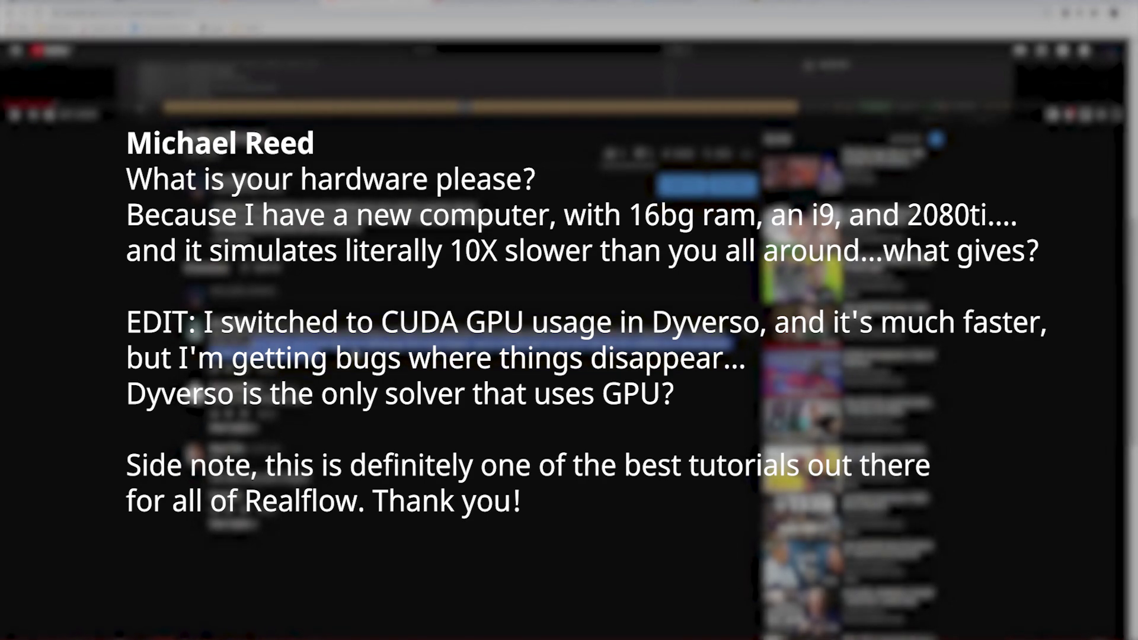
- Examine the running figure and the particle emitter in the 3D scene from several angles and distances
{"action": "left_click", "coordinate": [222, 613]}
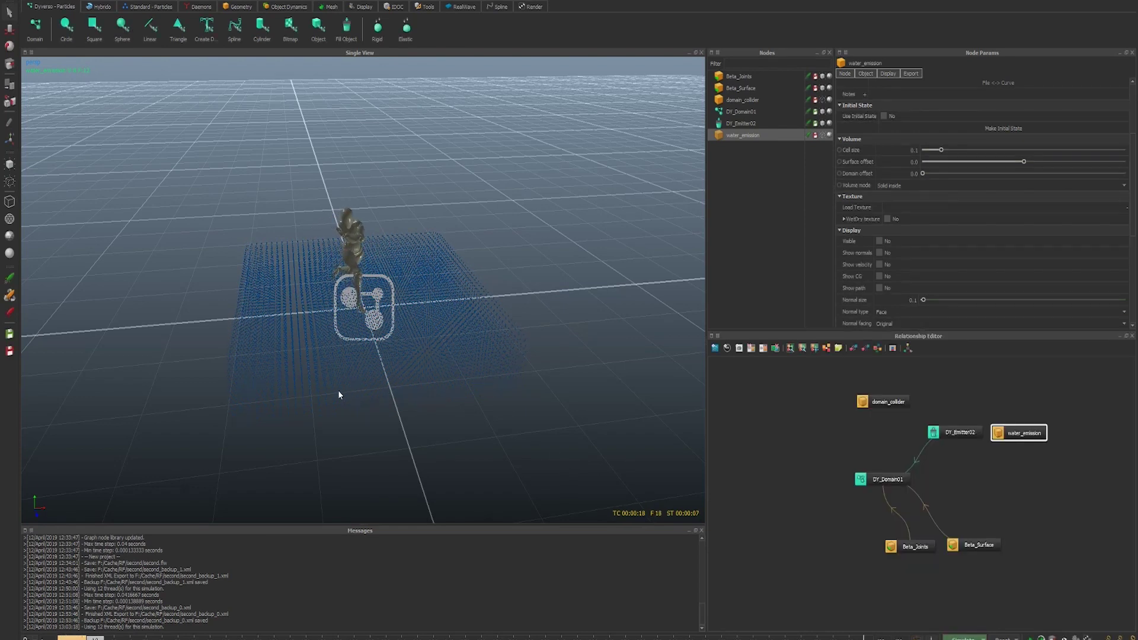
{"action": "left_click_drag", "start_coordinate": [338, 390], "coordinate": [350, 363], "text": "alt"}
{"action": "right_click_drag", "start_coordinate": [350, 363], "coordinate": [409, 364], "text": "alt"}
{"action": "middle_click_drag", "start_coordinate": [409, 364], "coordinate": [471, 372], "text": "alt"}
{"action": "left_click_drag", "start_coordinate": [471, 373], "coordinate": [544, 373], "text": "alt"}
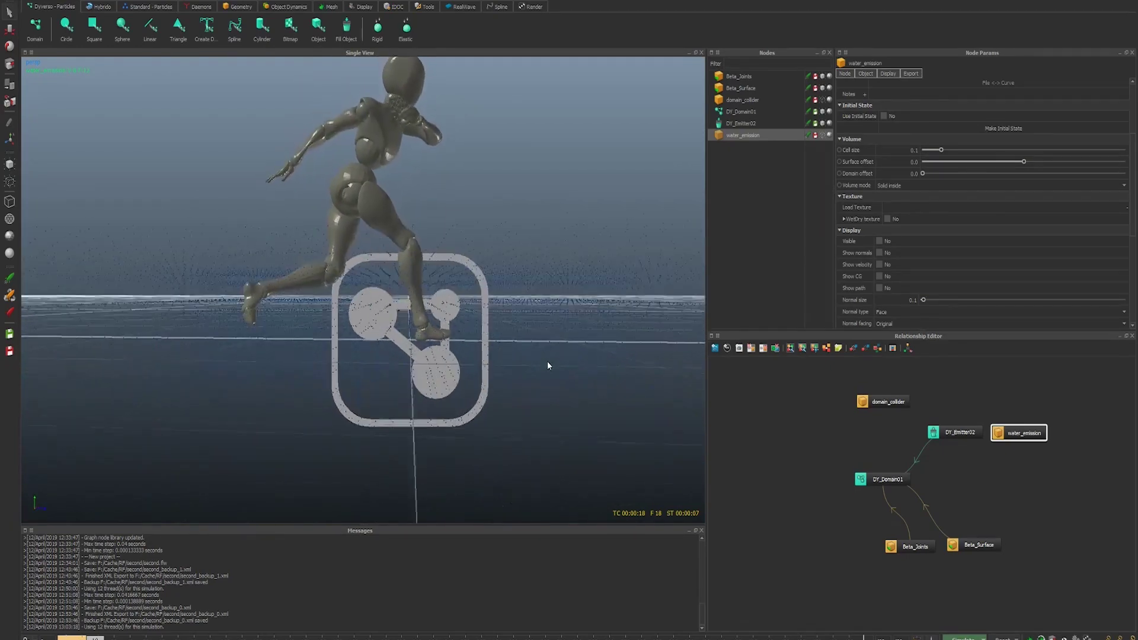
{"action": "right_click_drag", "start_coordinate": [545, 373], "coordinate": [590, 375], "text": "alt"}
{"action": "left_click_drag", "start_coordinate": [589, 375], "coordinate": [538, 365], "text": "alt"}
{"action": "middle_click_drag", "start_coordinate": [538, 365], "coordinate": [493, 350], "text": "alt"}
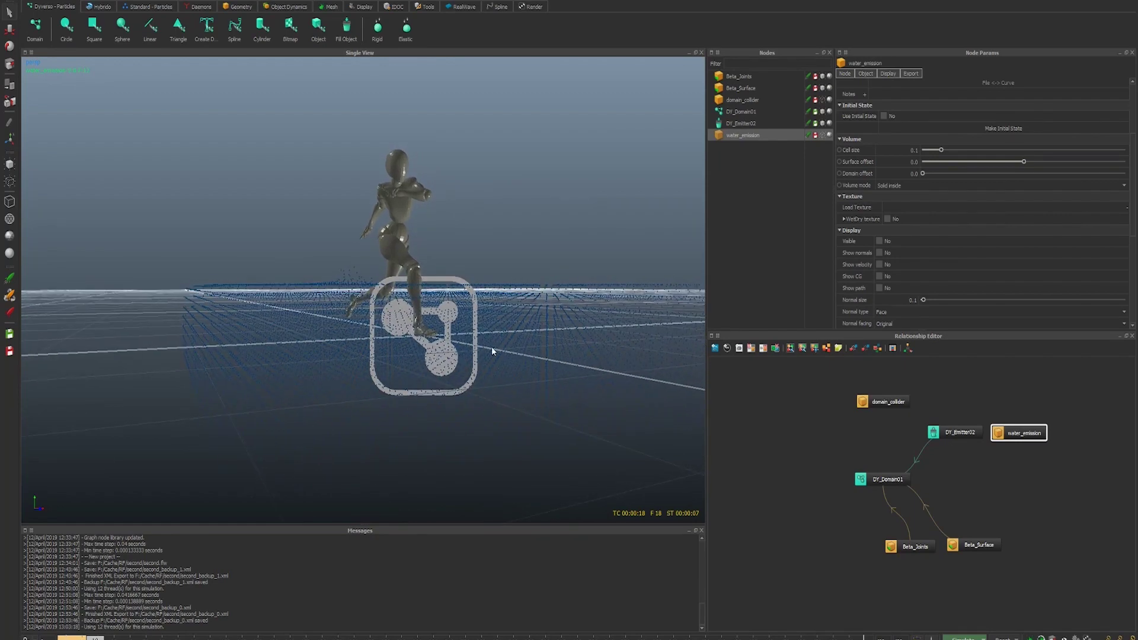
{"action": "right_click_drag", "start_coordinate": [494, 350], "coordinate": [272, 280], "text": "alt"}
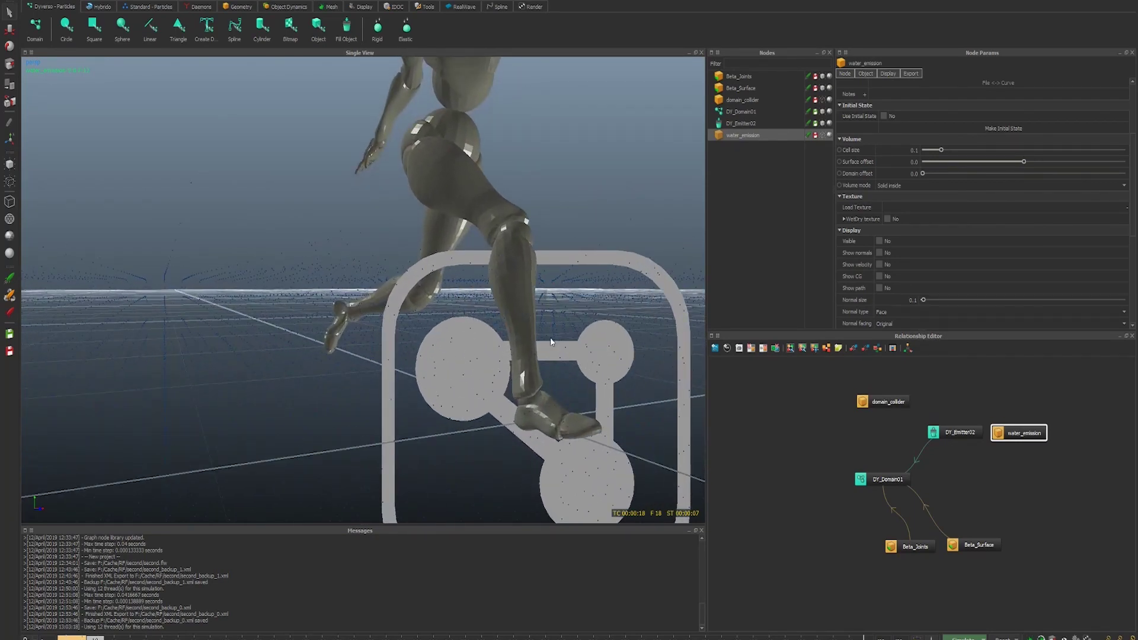
{"action": "middle_click_drag", "start_coordinate": [550, 338], "coordinate": [531, 338], "text": "alt"}
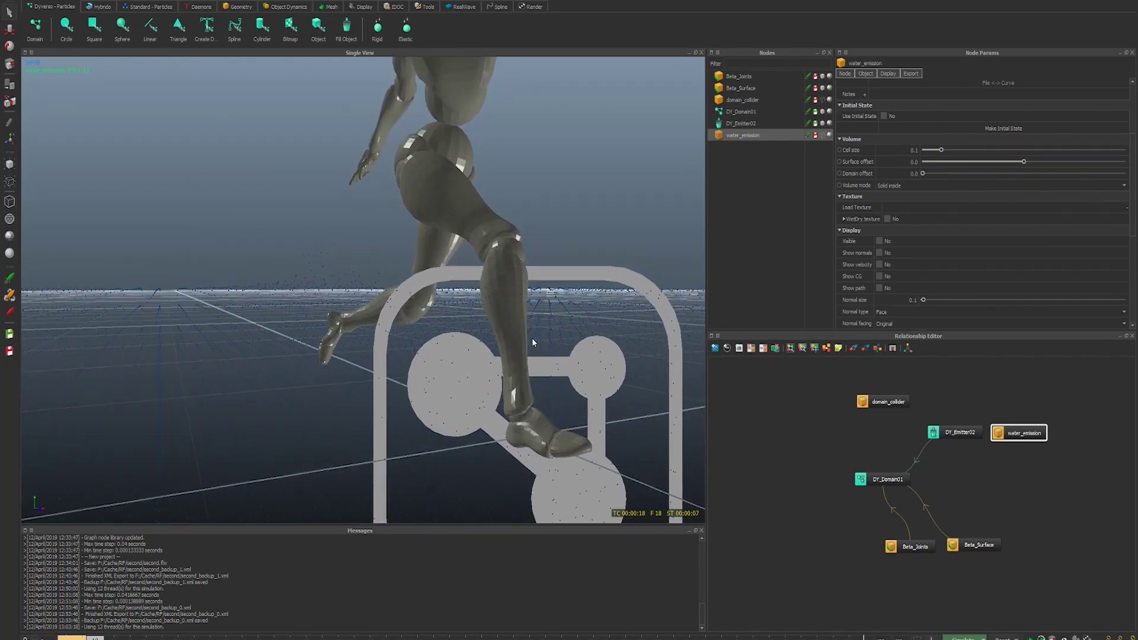
{"action": "right_click_drag", "start_coordinate": [532, 338], "coordinate": [456, 380], "text": "alt"}
{"action": "mouse_move", "coordinate": [485, 355]}
{"action": "left_mouse_down", "text": "alt"}
{"action": "mouse_move", "coordinate": [525, 350]}
{"action": "mouse_move", "coordinate": [493, 338]}
{"action": "left_mouse_up", "text": "alt"}
- Run the particle simulation onward from the current frame for a few frames
{"action": "key", "text": "alt+a"}
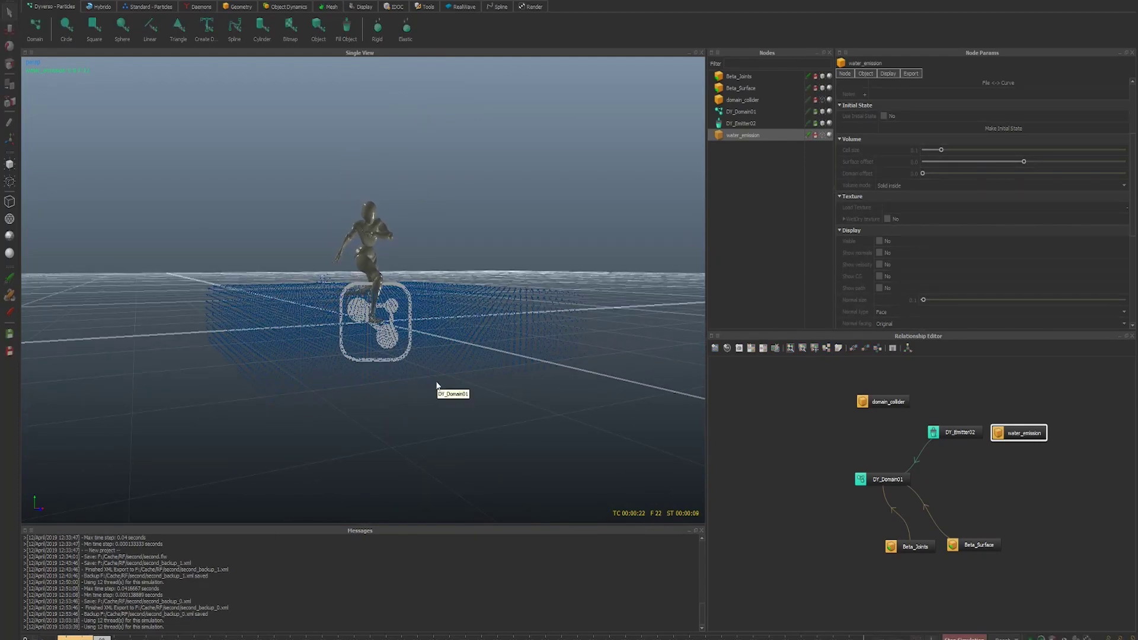
{"action": "right_click", "coordinate": [778, 467]}
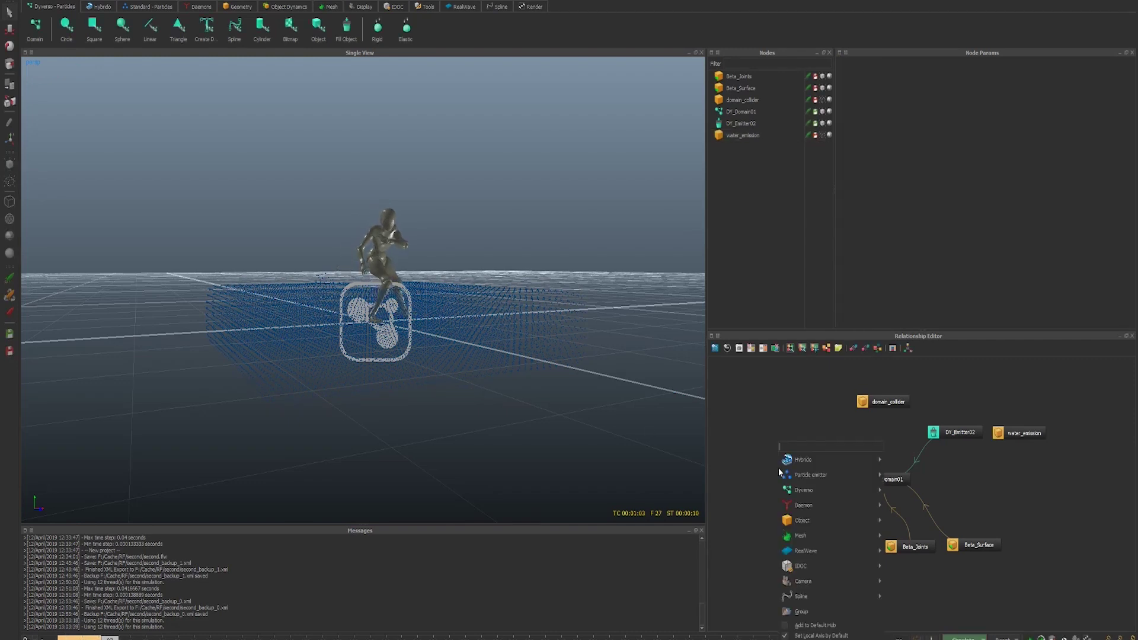
{"action": "left_click", "coordinate": [745, 450]}
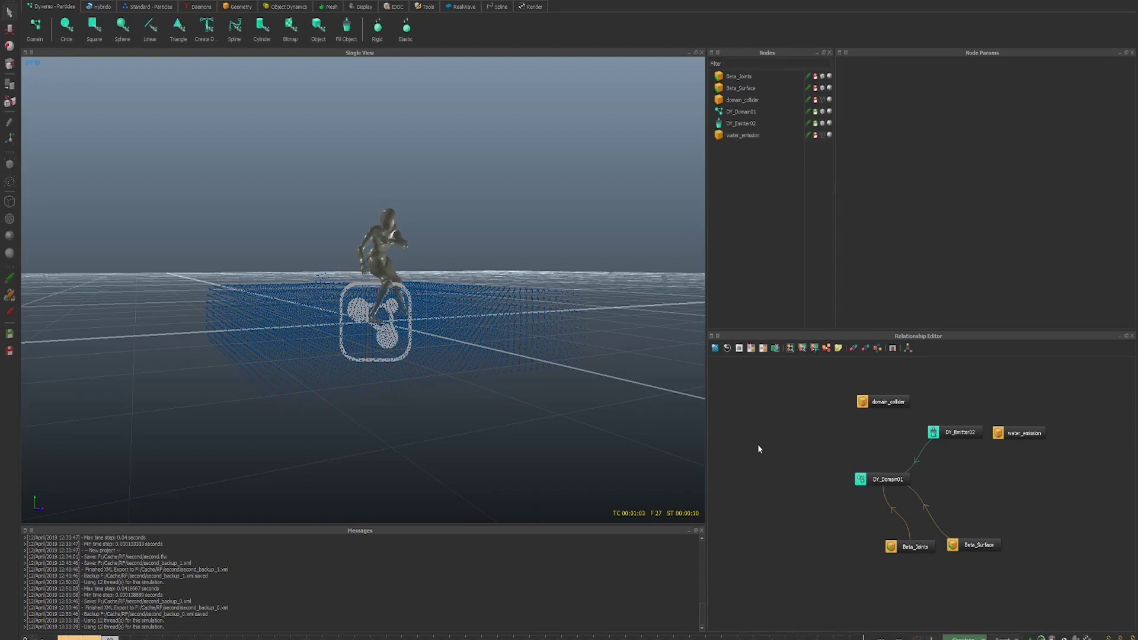
- Add a Gravity daemon to the node graph and connect it to DY_Domain01
{"action": "right_click", "coordinate": [758, 445]}
{"action": "type", "text": "gravb"}
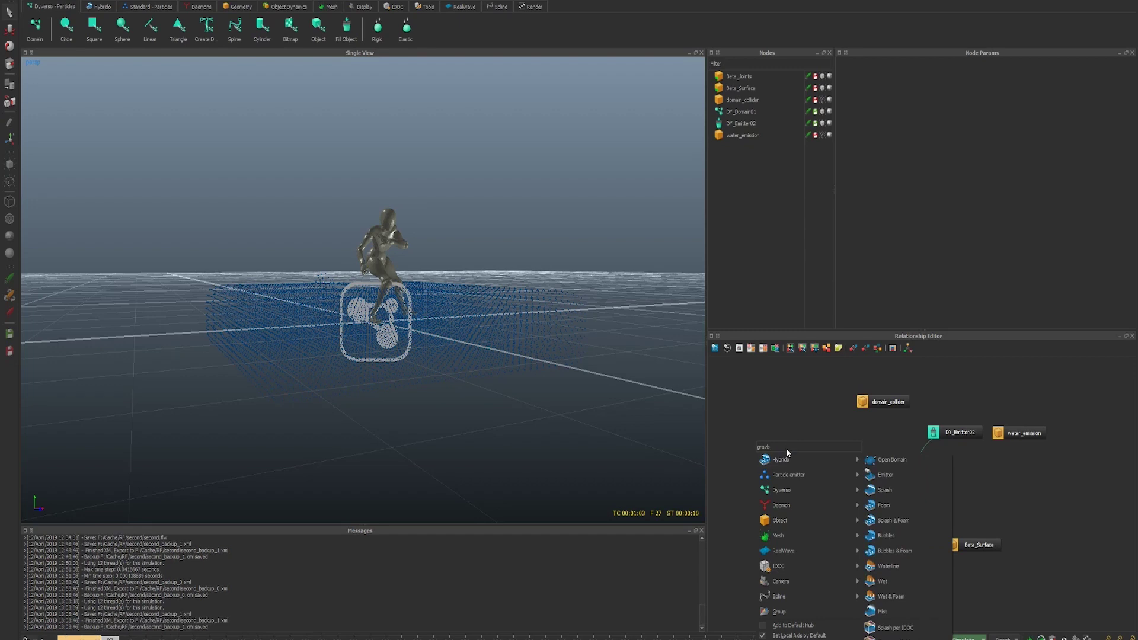
{"action": "key", "text": "BackSpace"}
{"action": "left_click", "coordinate": [890, 450]}
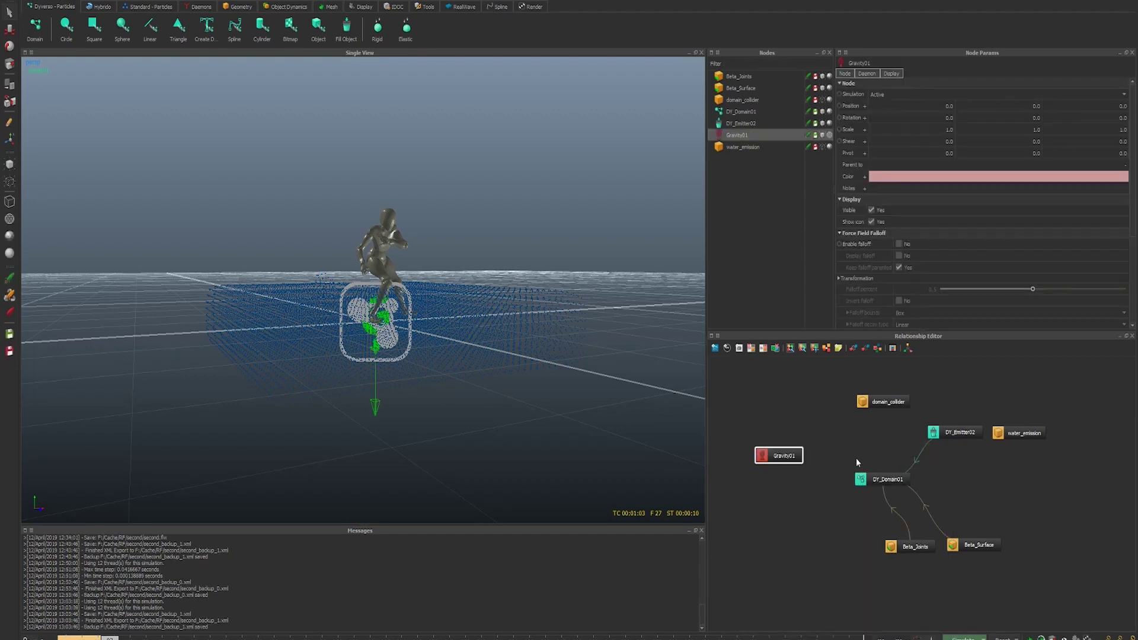
{"action": "left_click_drag", "start_coordinate": [791, 455], "coordinate": [877, 478]}
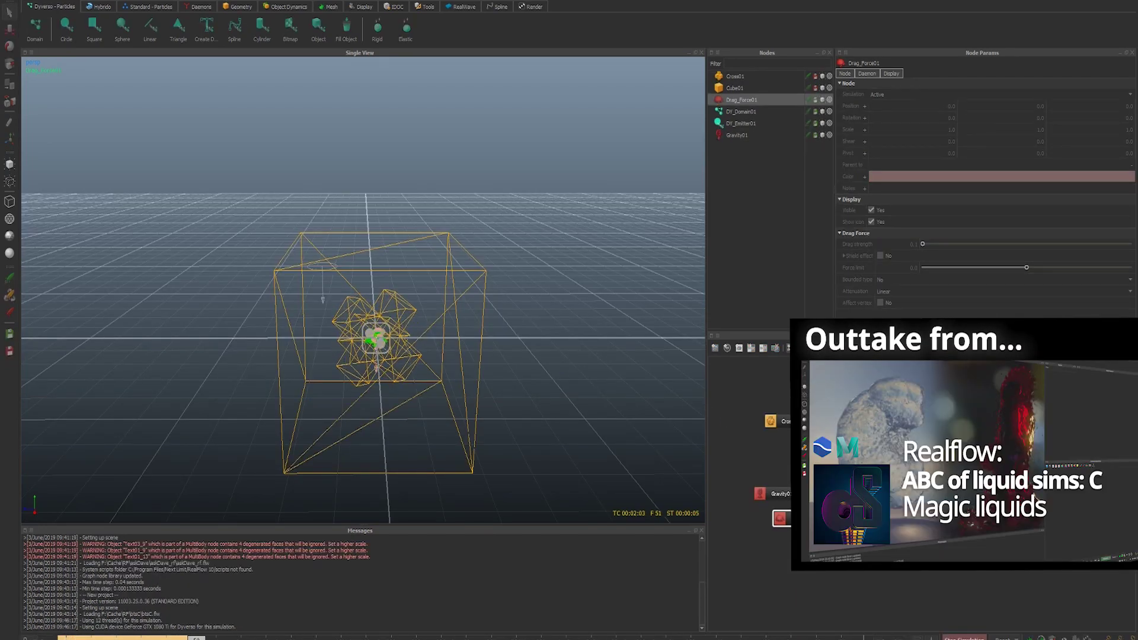
- Stop the simulation, set Cube01's volume mode to Solid outside, and restart the simulation from the beginning
{"action": "key", "text": "alt+a"}
{"action": "left_click", "coordinate": [818, 397]}
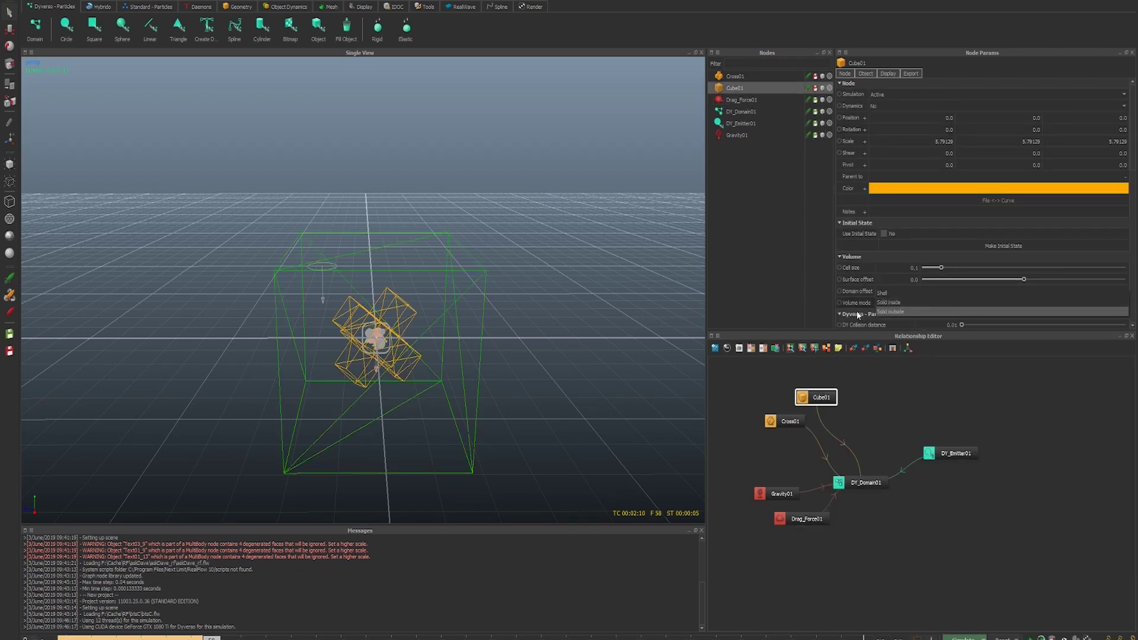
{"action": "key", "text": "ctrl+alt+a"}
{"action": "key", "text": "Return"}
{"action": "key", "text": "alt+a"}
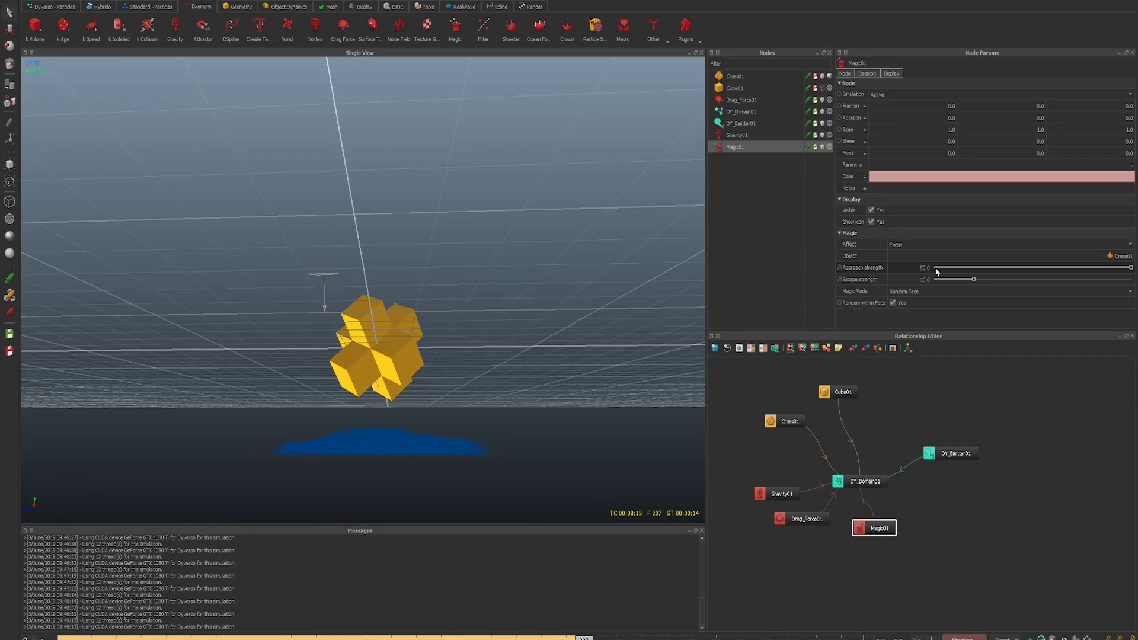
- Resume the magic-liquid simulation from the cached state at frame 207, overwriting later cache data, and play the result
{"action": "key", "text": "alt+a"}
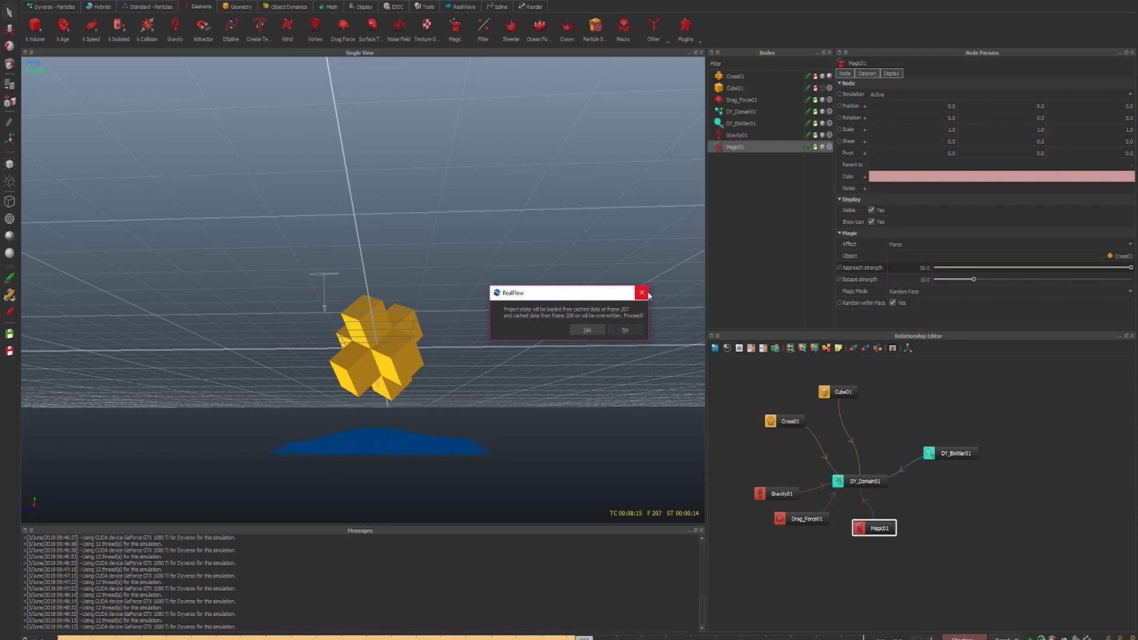
{"action": "left_click", "coordinate": [590, 332]}
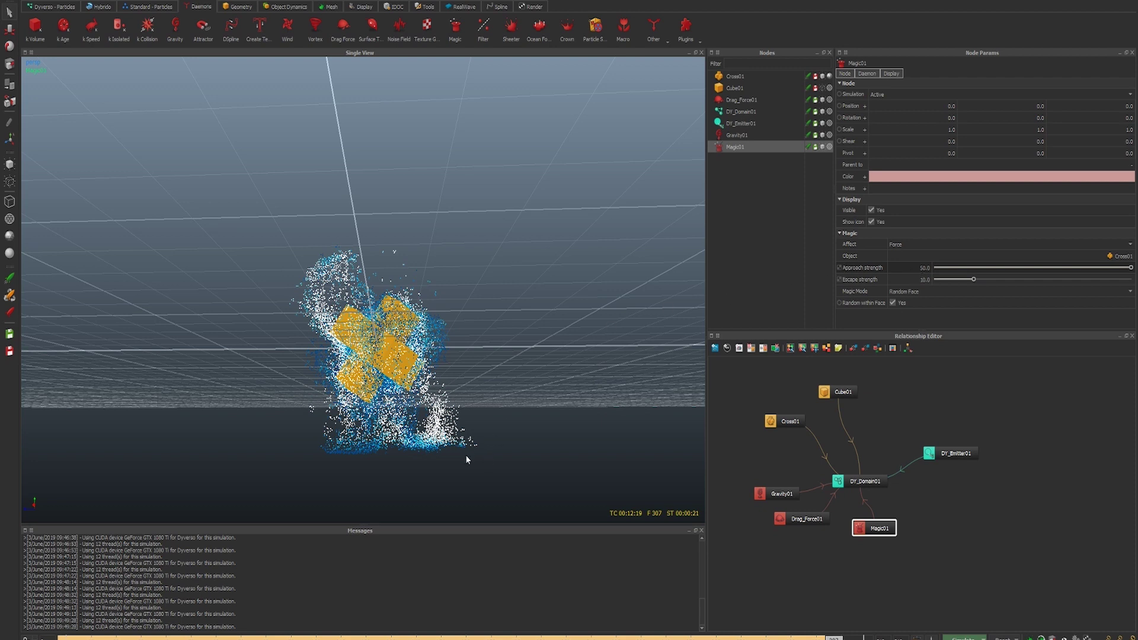
{"action": "key", "text": "space"}
{"action": "key", "text": "space"}
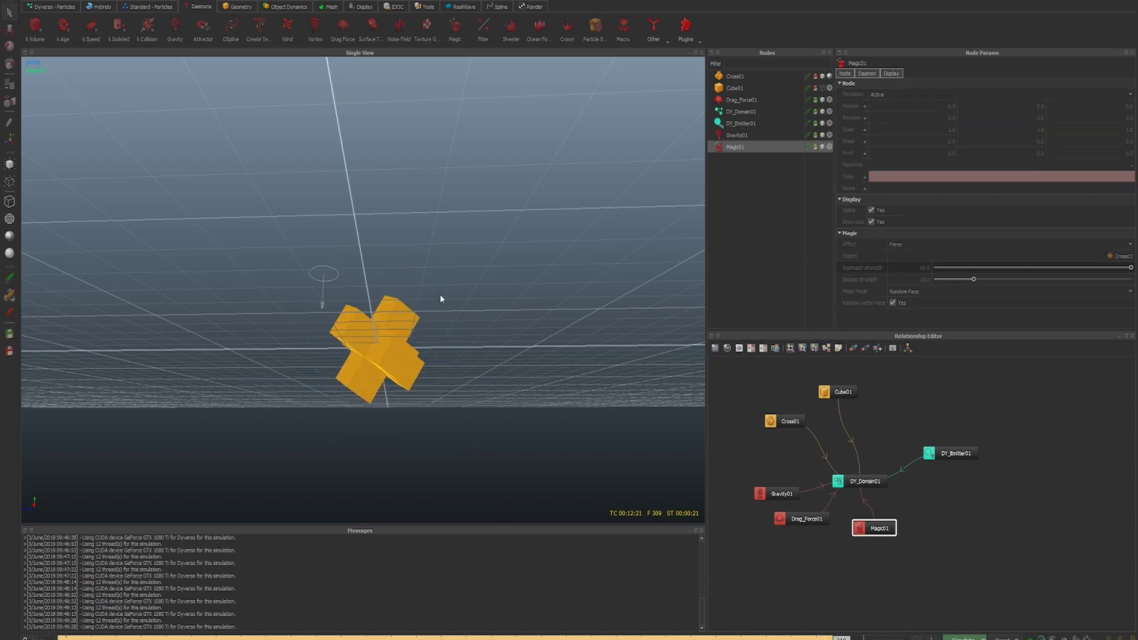
{"action": "key", "text": "space"}
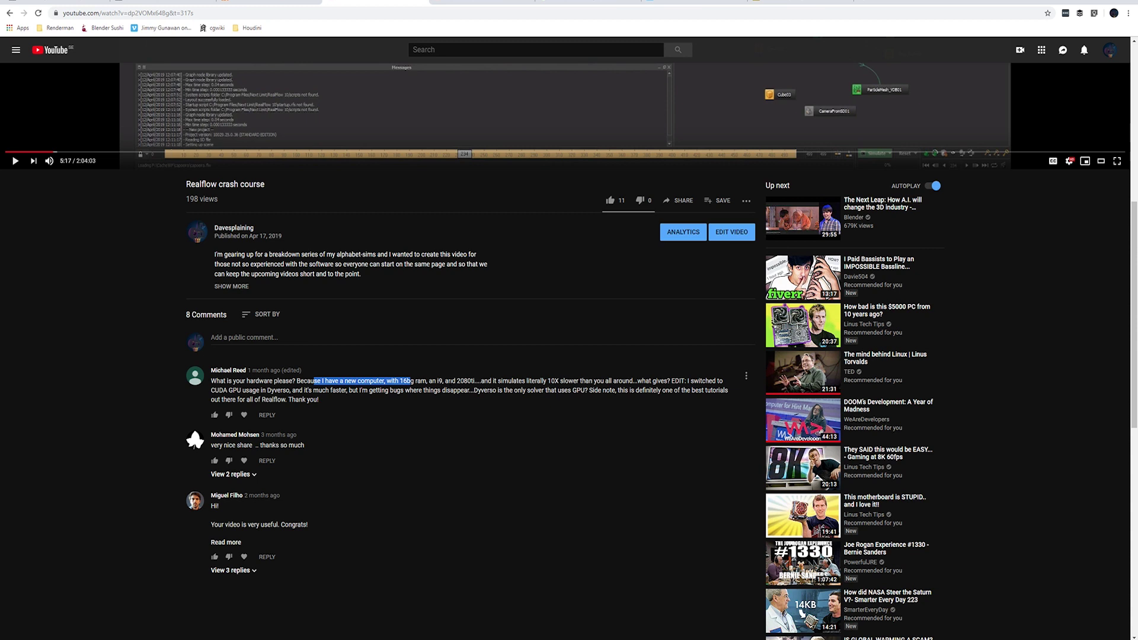
- Read the hardware specs in the first comment under the YouTube video, highlighting the RAM, i9 and 2080ti details
{"action": "left_click_drag", "start_coordinate": [414, 381], "coordinate": [465, 381]}
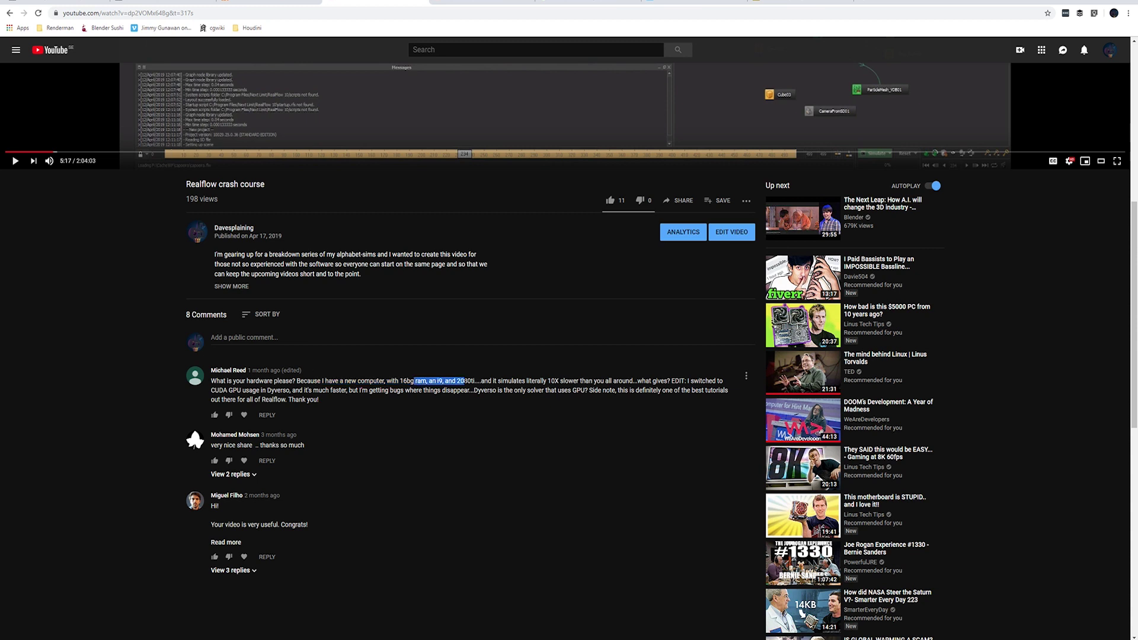
{"action": "left_click_drag", "start_coordinate": [379, 382], "coordinate": [452, 381]}
{"action": "left_click", "coordinate": [436, 382]}
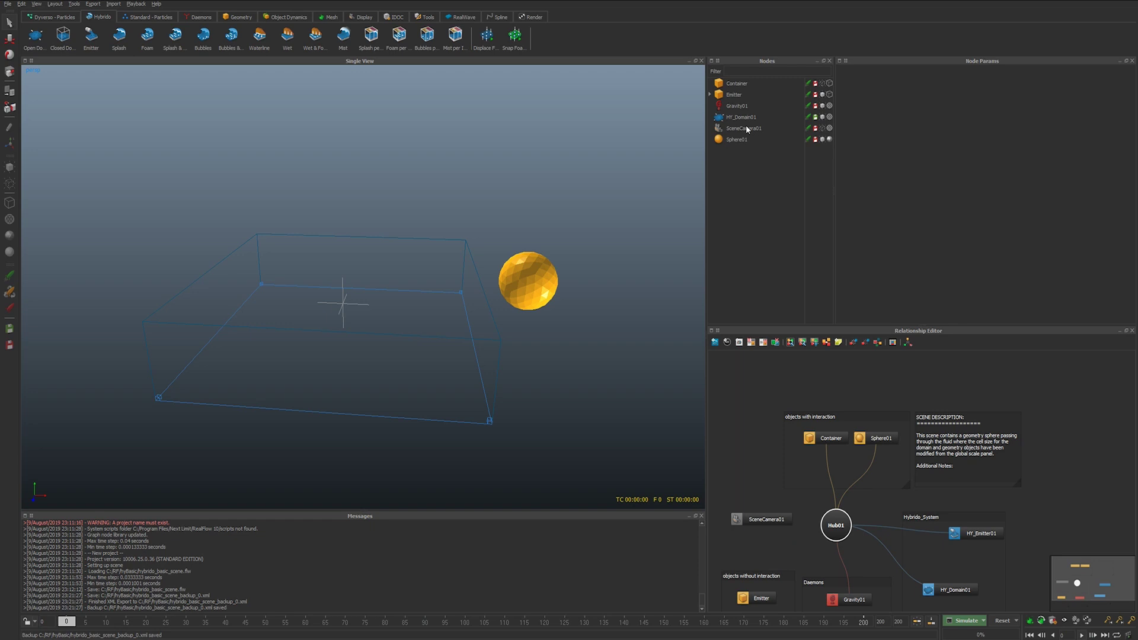
- Try setting the grid cell size of HY_Domain01 to 0.001
{"action": "left_click", "coordinate": [740, 117]}
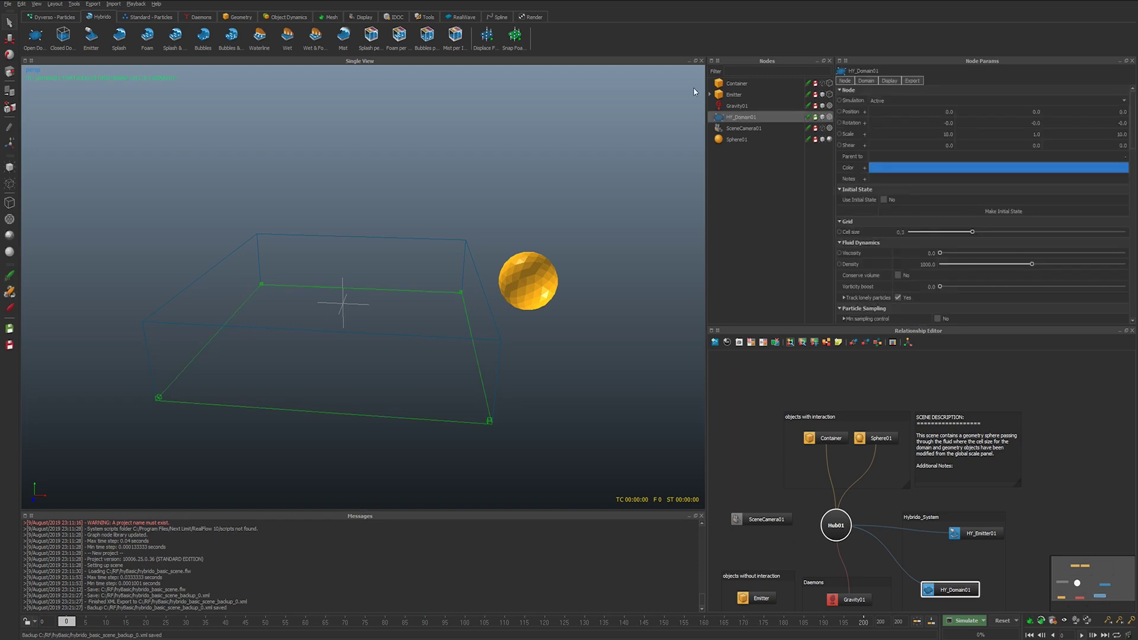
{"action": "double_click", "coordinate": [889, 232]}
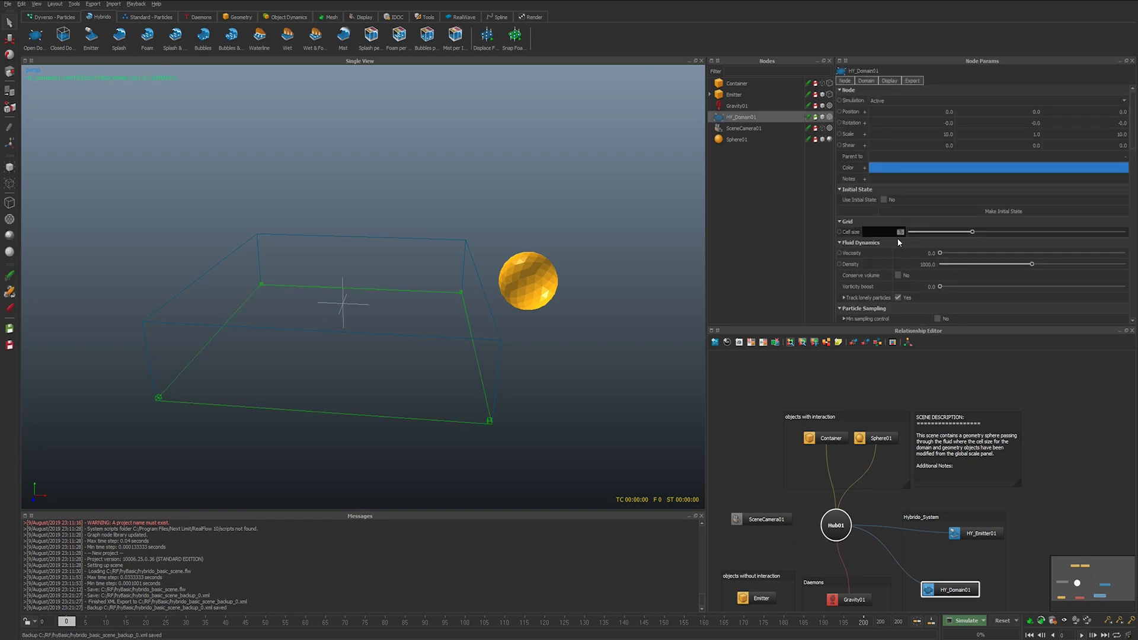
{"action": "key", "text": "BackSpace"}
{"action": "type", "text": ".001"}
{"action": "key", "text": "Return"}
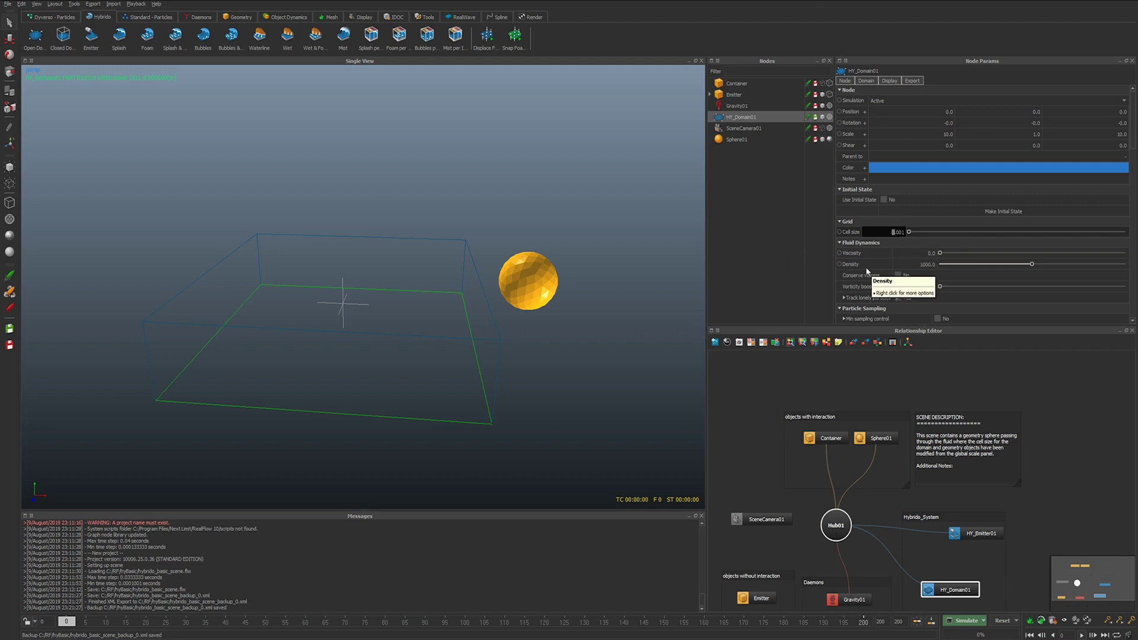
- Undo the cell size change on HY_Domain01
{"action": "key", "text": "ctrl+z"}
{"action": "key", "text": "ctrl+z"}
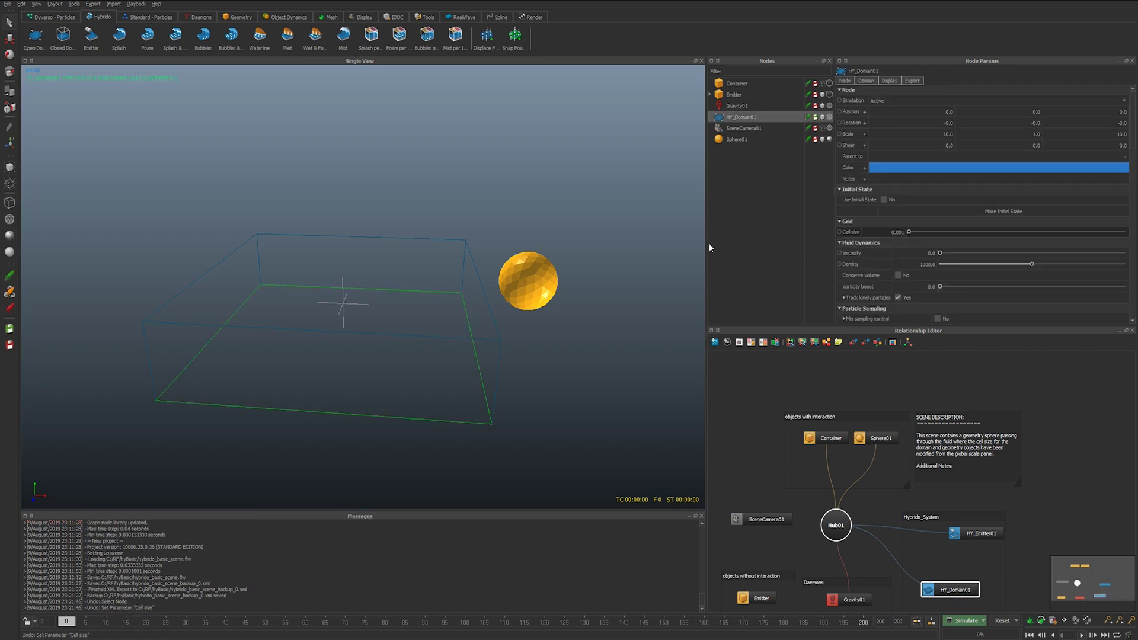
{"action": "key", "text": "ctrl+z"}
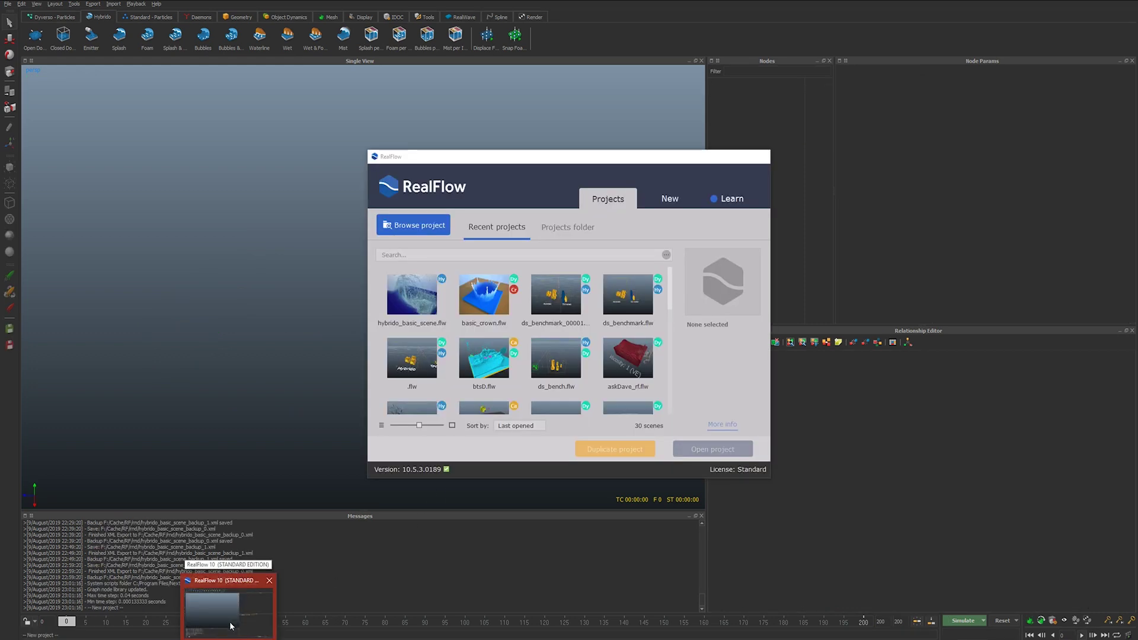
- Choose the Hybrido Basic Scene from the Hybrido demo projects and start duplicating it
{"action": "left_click", "coordinate": [231, 627]}
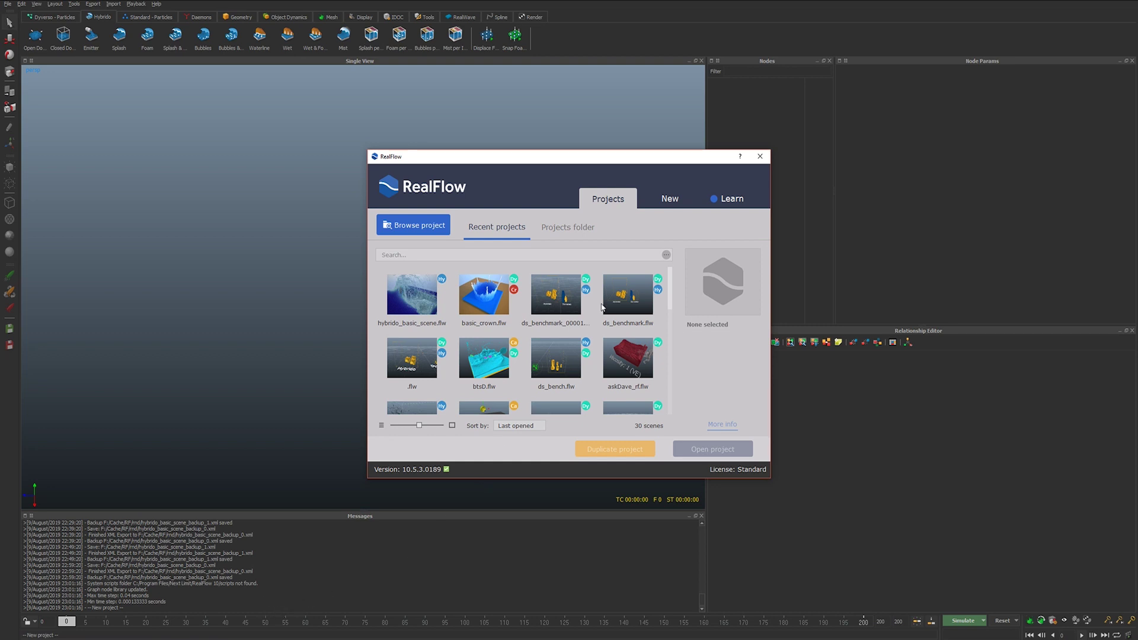
{"action": "left_click", "coordinate": [729, 198]}
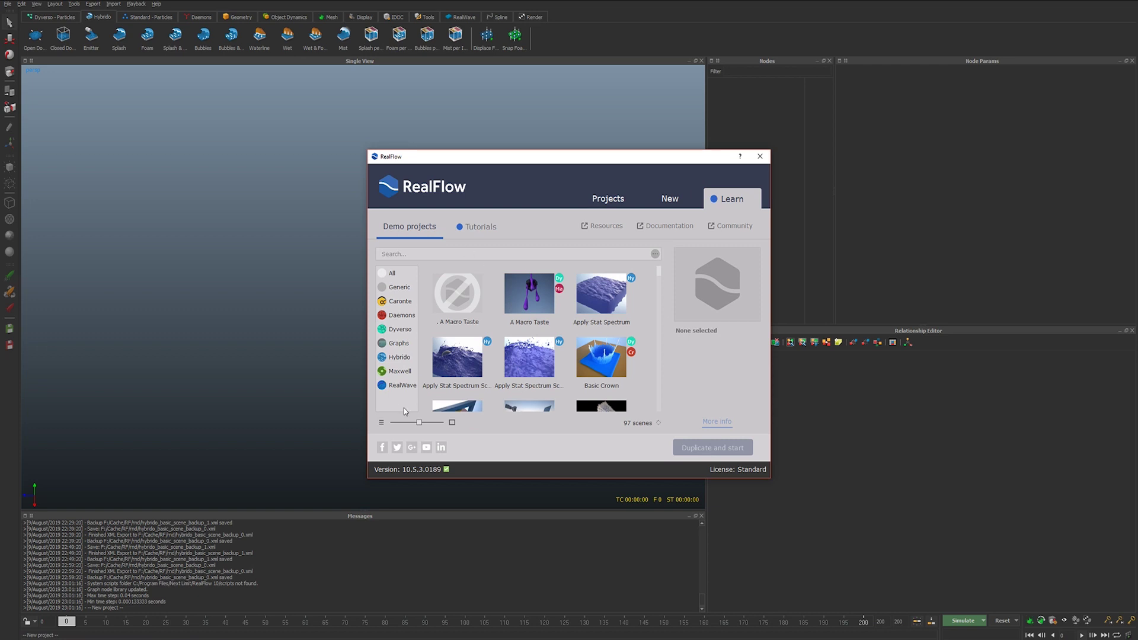
{"action": "left_click", "coordinate": [401, 358]}
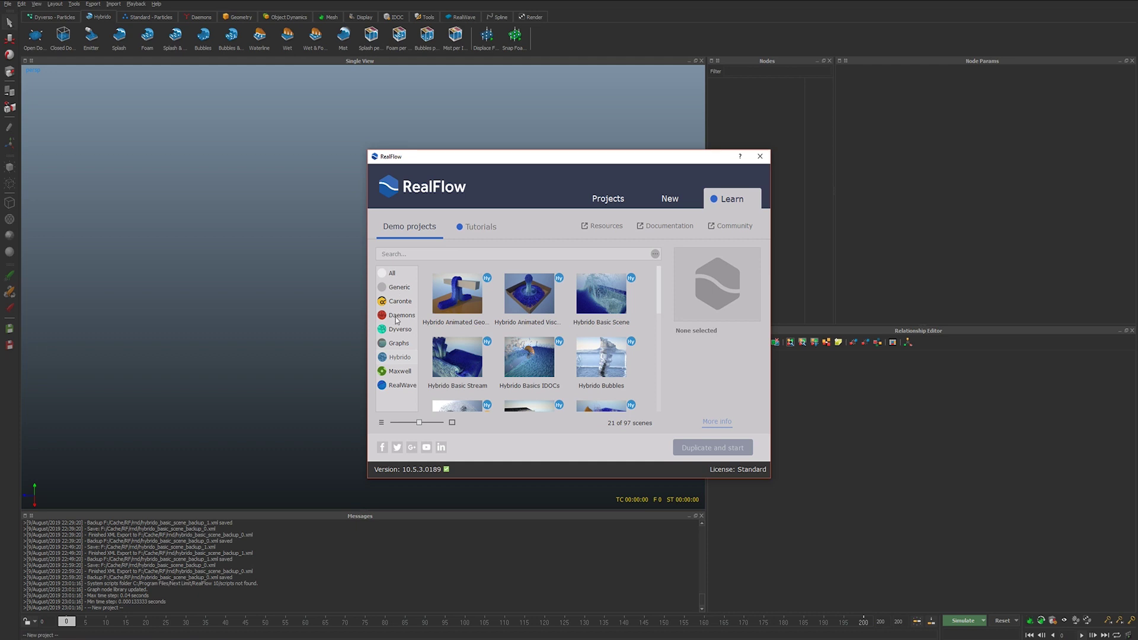
{"action": "left_click", "coordinate": [598, 284]}
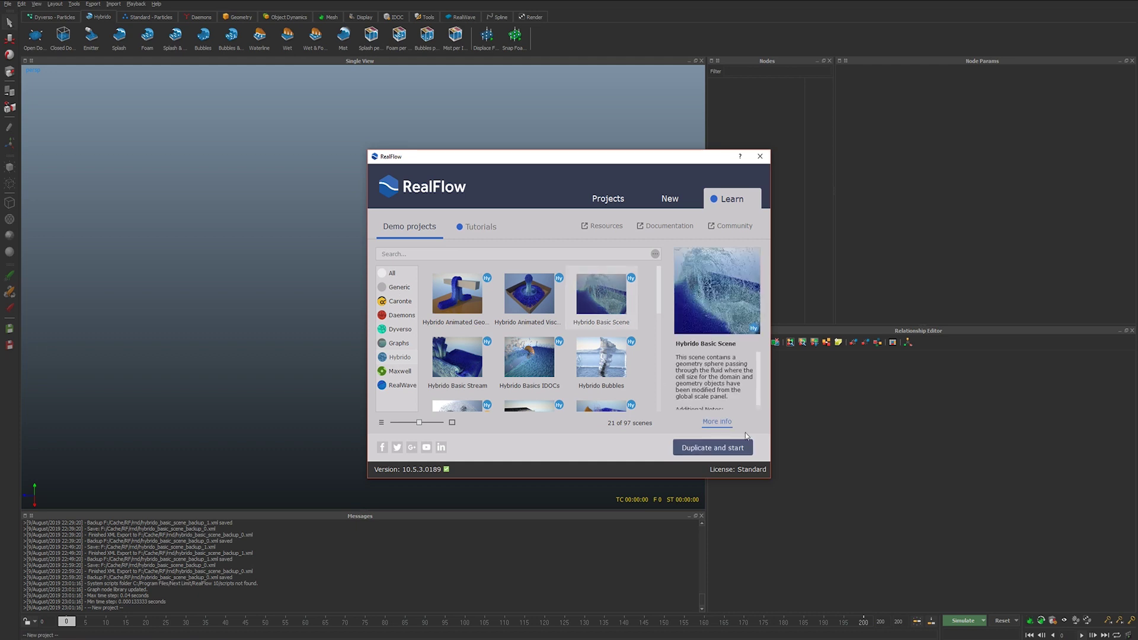
{"action": "left_click", "coordinate": [714, 453]}
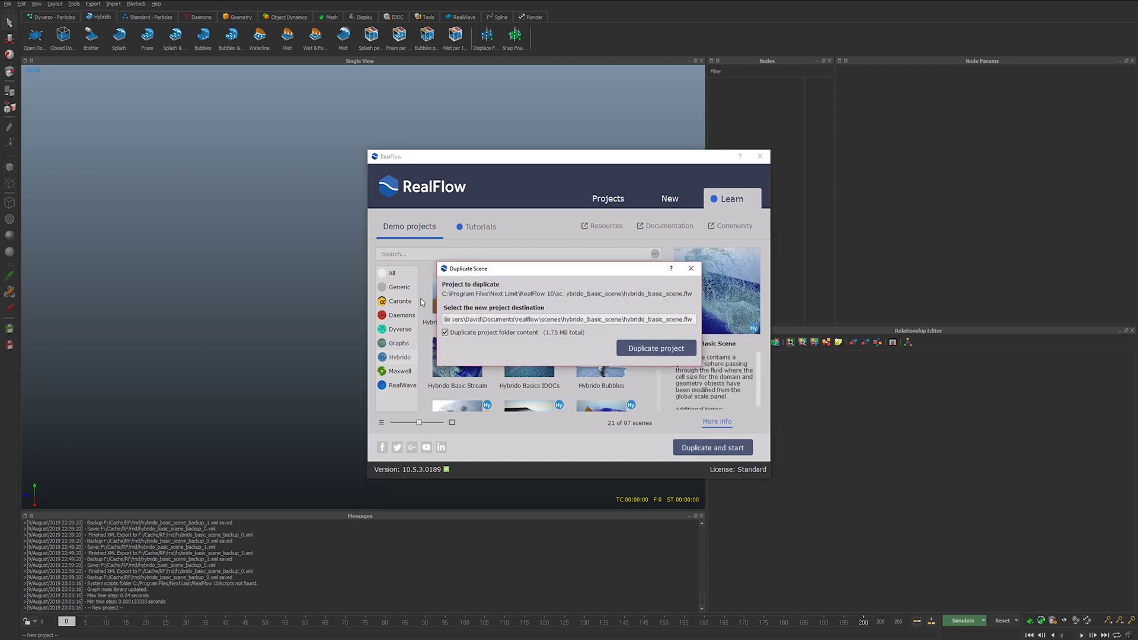
- Create a new RF folder on the Primary (C:) drive and open it as the location for the duplicated project
{"action": "left_click", "coordinate": [446, 320]}
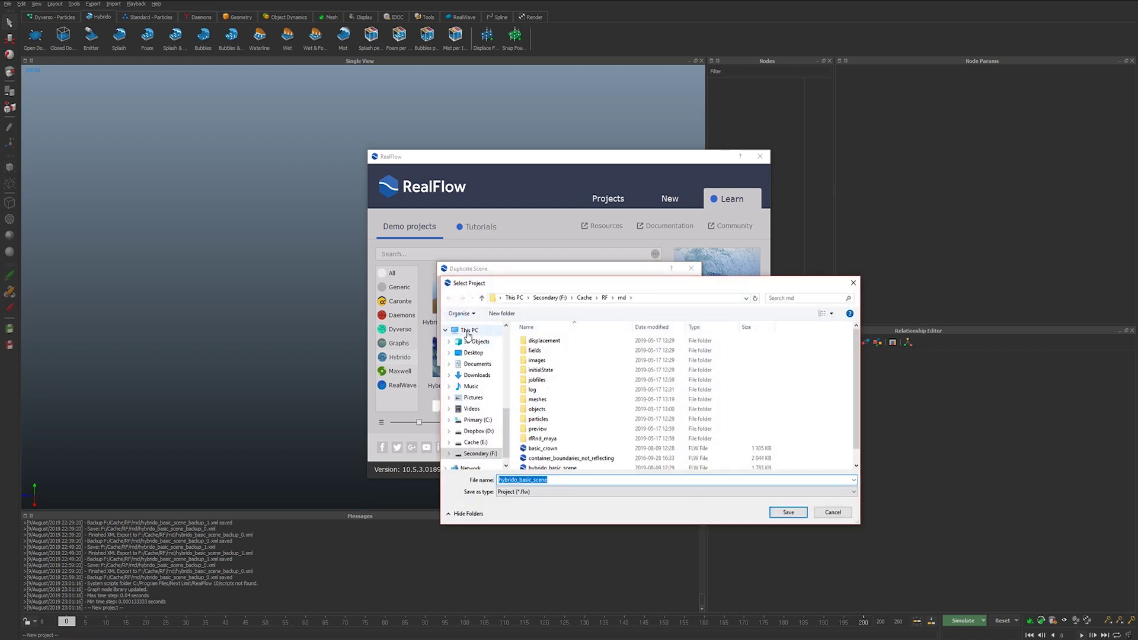
{"action": "left_click", "coordinate": [468, 332]}
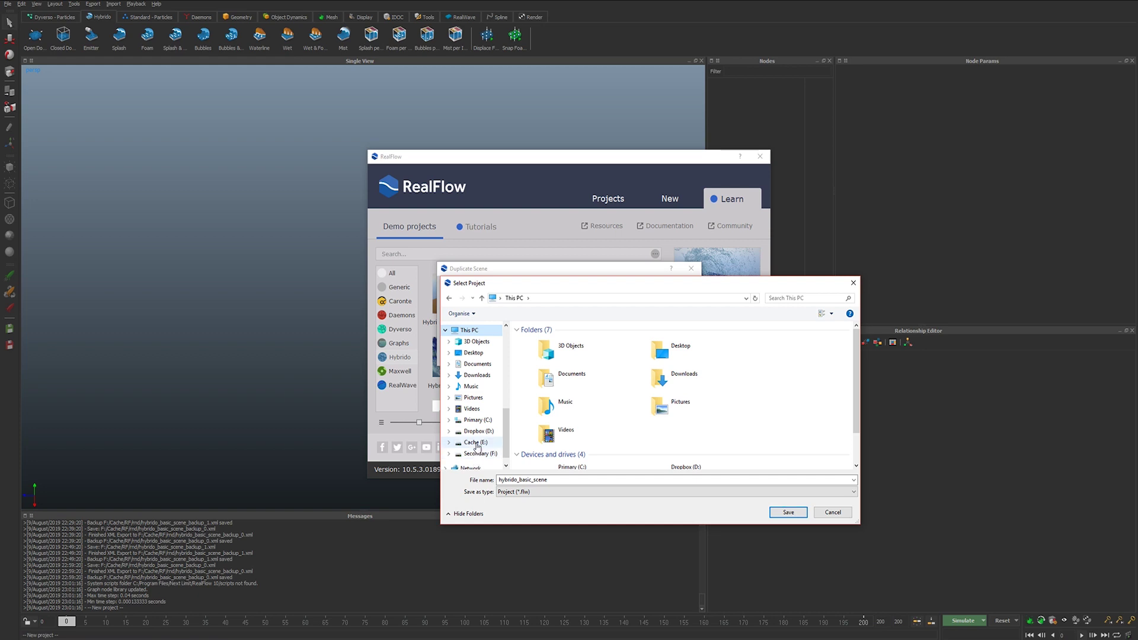
{"action": "left_click", "coordinate": [476, 422]}
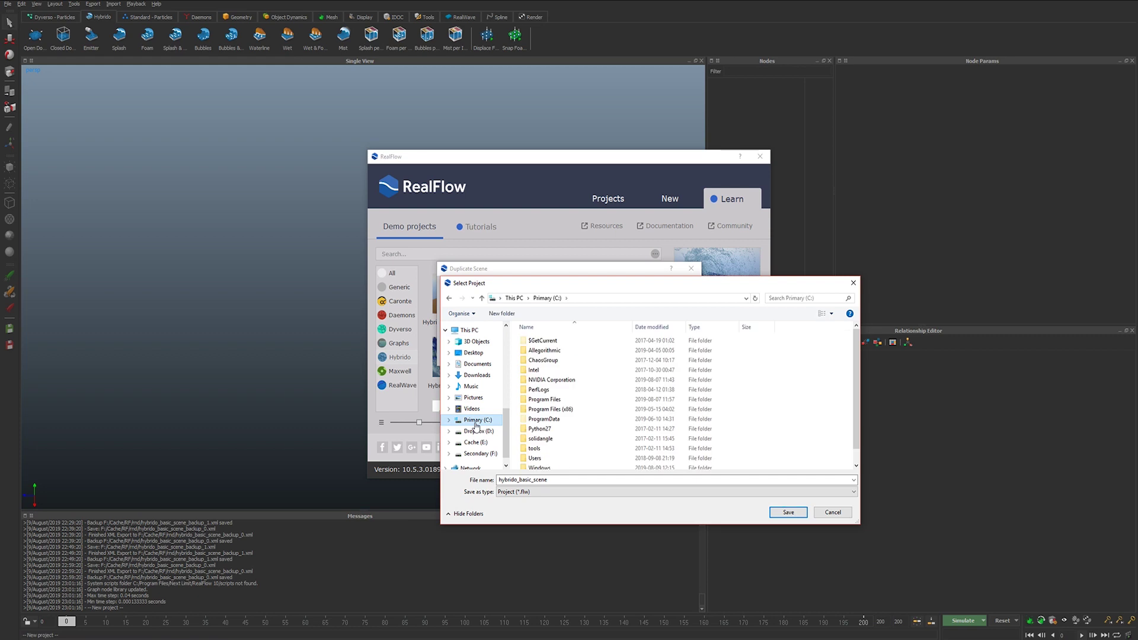
{"action": "left_click", "coordinate": [502, 313]}
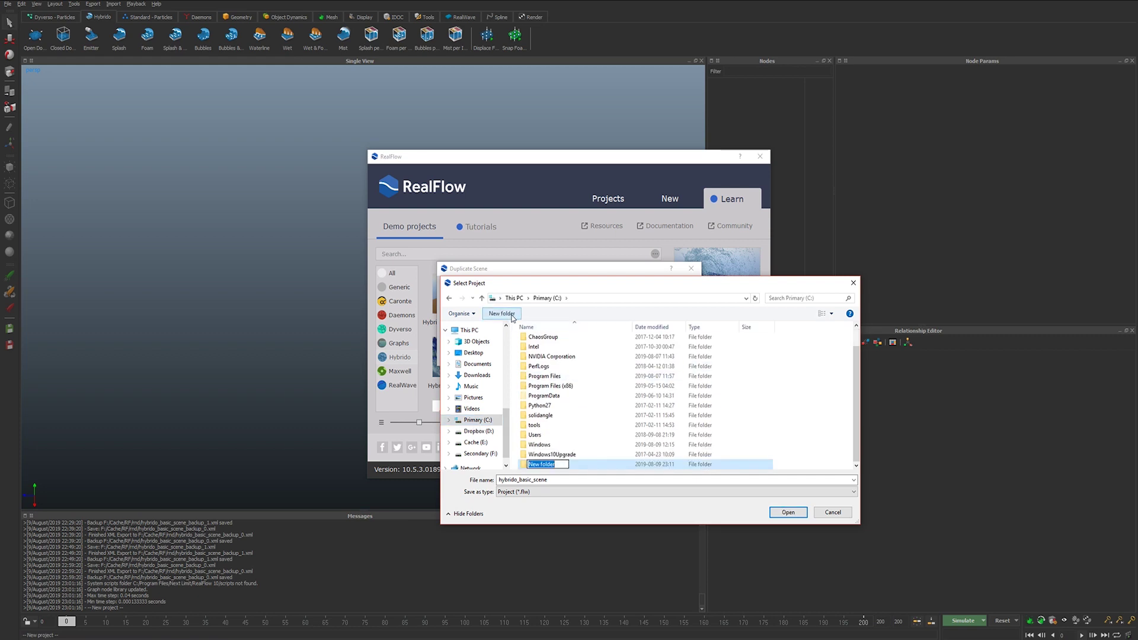
{"action": "type", "text": "RF"}
{"action": "key", "text": "Return"}
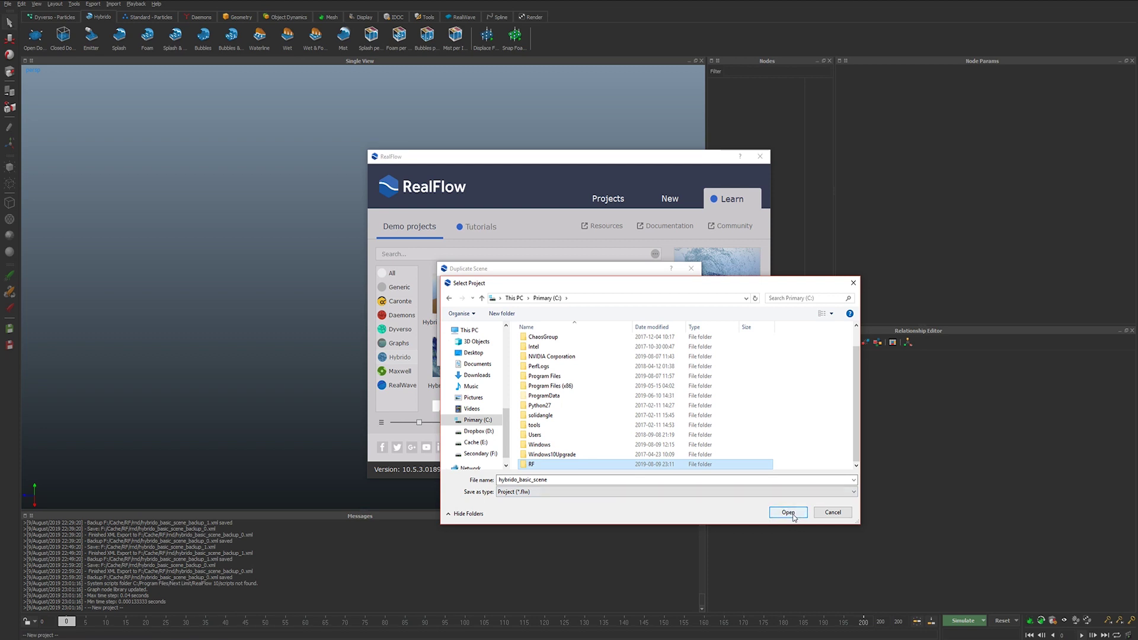
{"action": "double_click", "coordinate": [552, 466]}
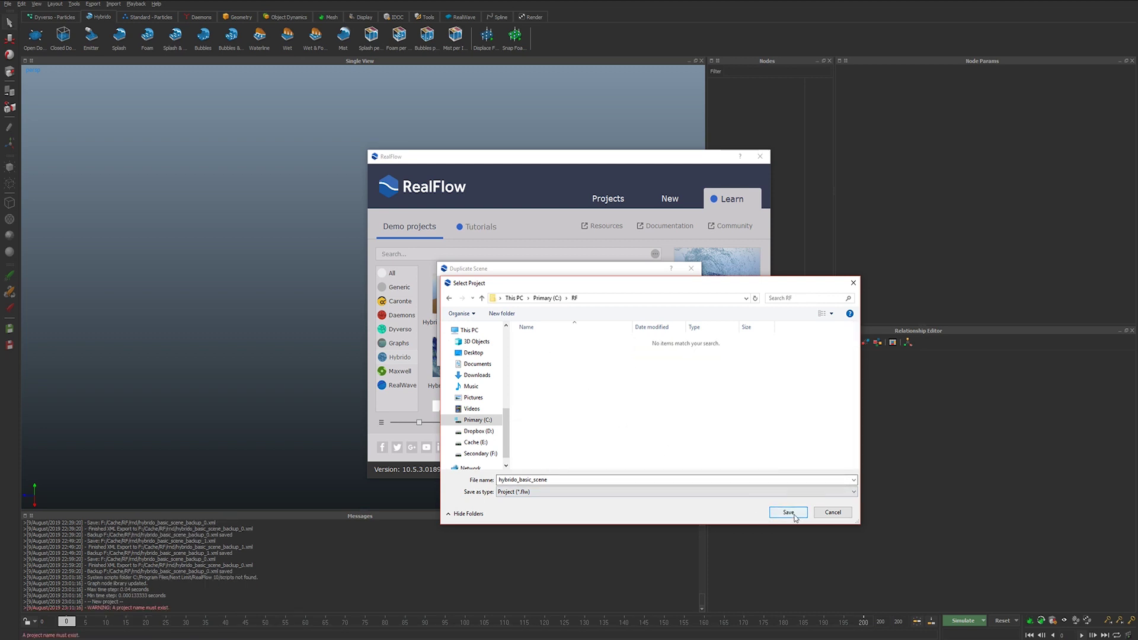
- Save hybrido_basic_scene to a new hyBasic subfolder as the duplicate's destination and duplicate the project, agreeing to plot Sphere01's animation
{"action": "left_click", "coordinate": [507, 313]}
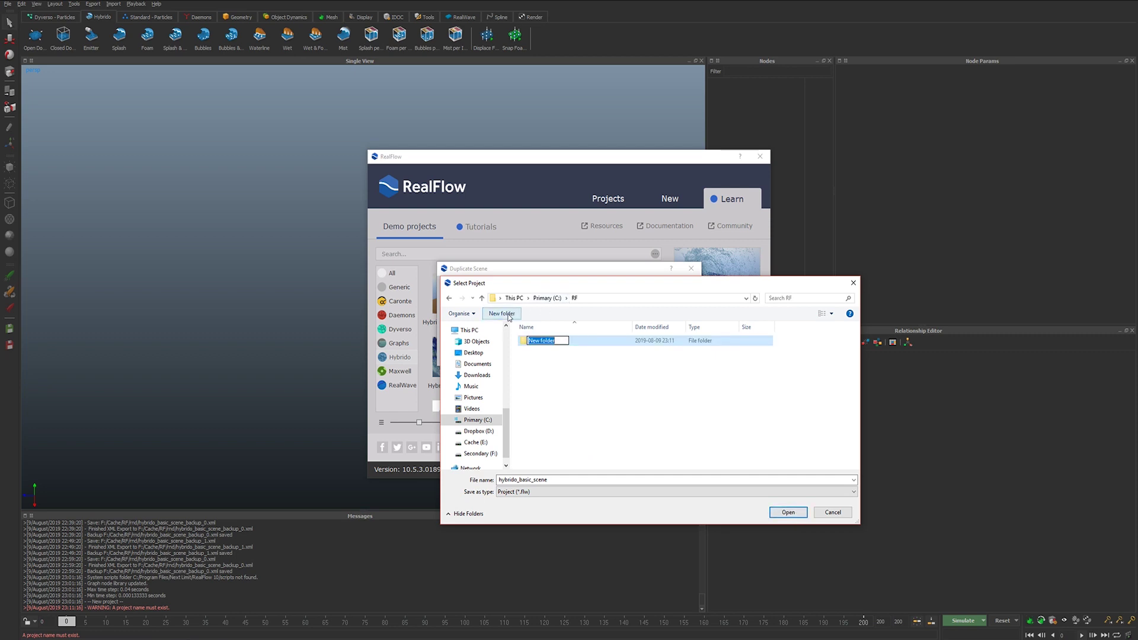
{"action": "type", "text": "hyBasic"}
{"action": "key", "text": "Return"}
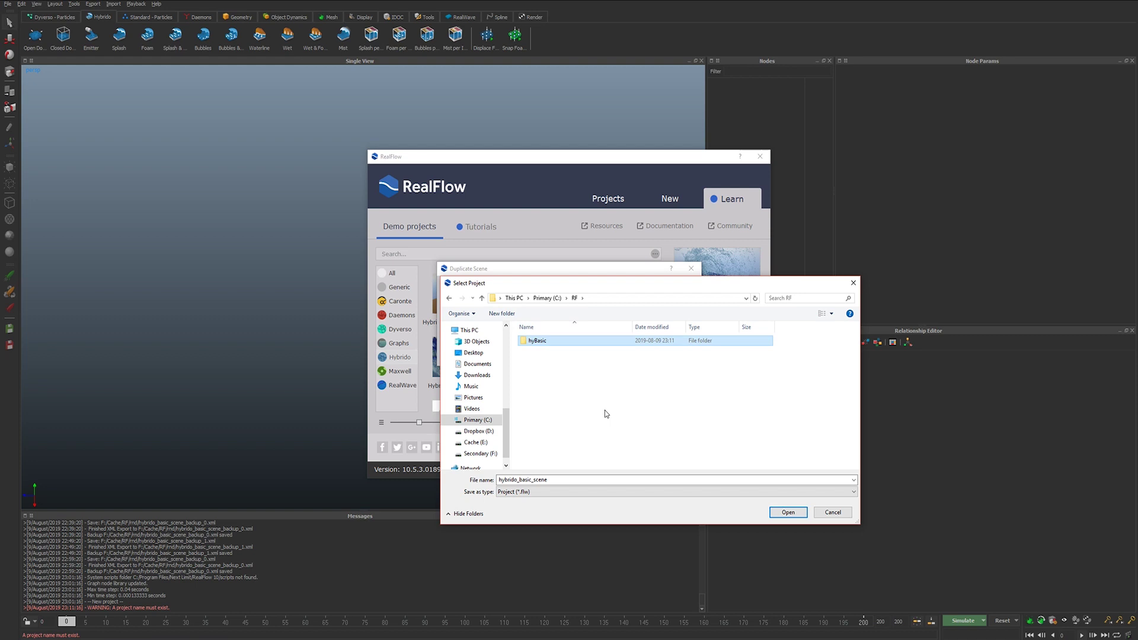
{"action": "left_click", "coordinate": [777, 512]}
{"action": "left_click", "coordinate": [777, 510]}
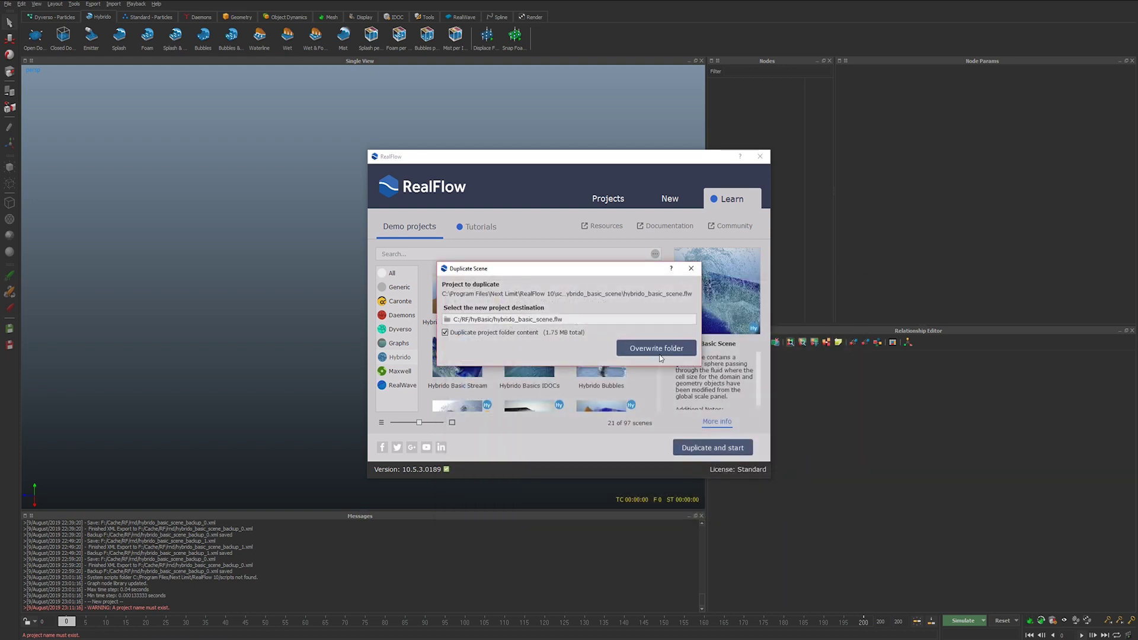
{"action": "left_click", "coordinate": [659, 354]}
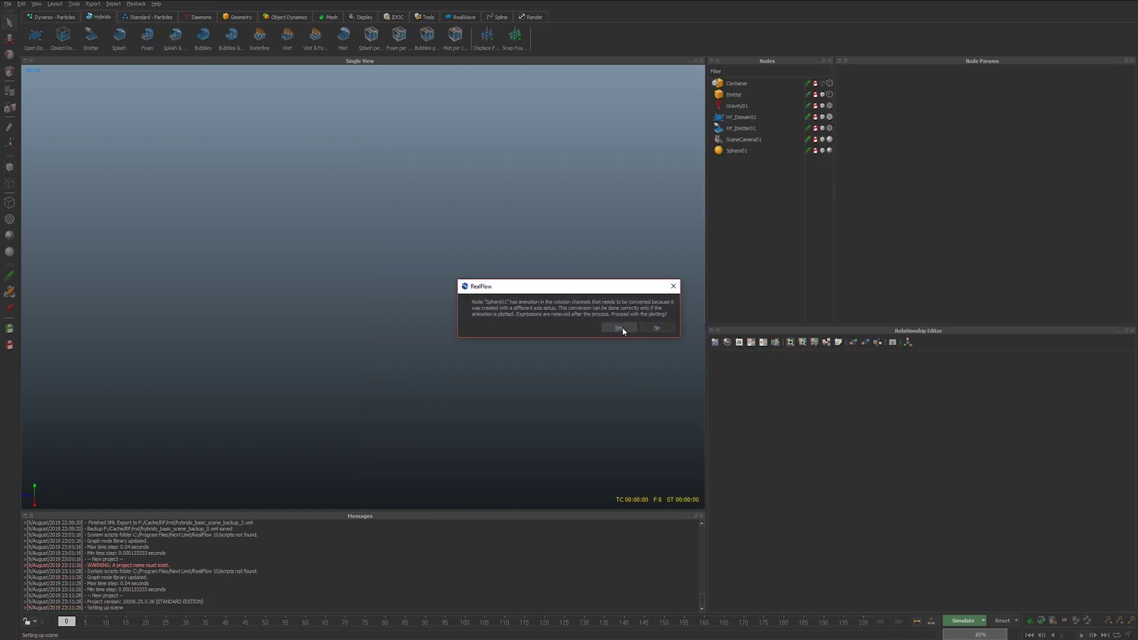
{"action": "left_click", "coordinate": [613, 328]}
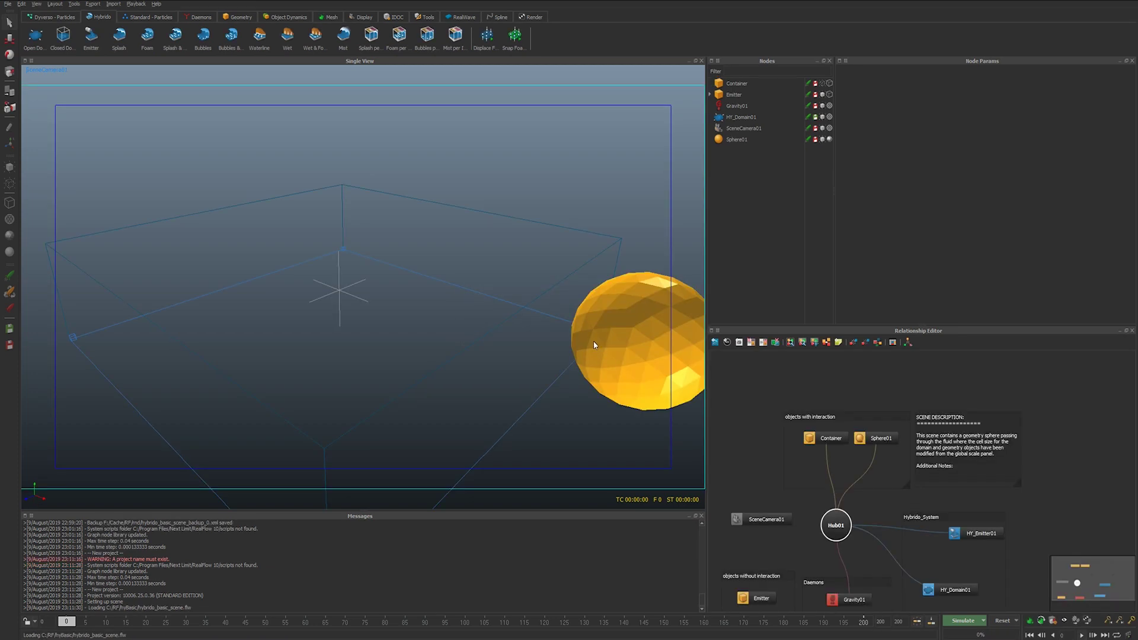
- Review the Hybrido simulation options and enable command-line simulation with the frame range and threads same as scene
{"action": "left_click", "coordinate": [983, 621]}
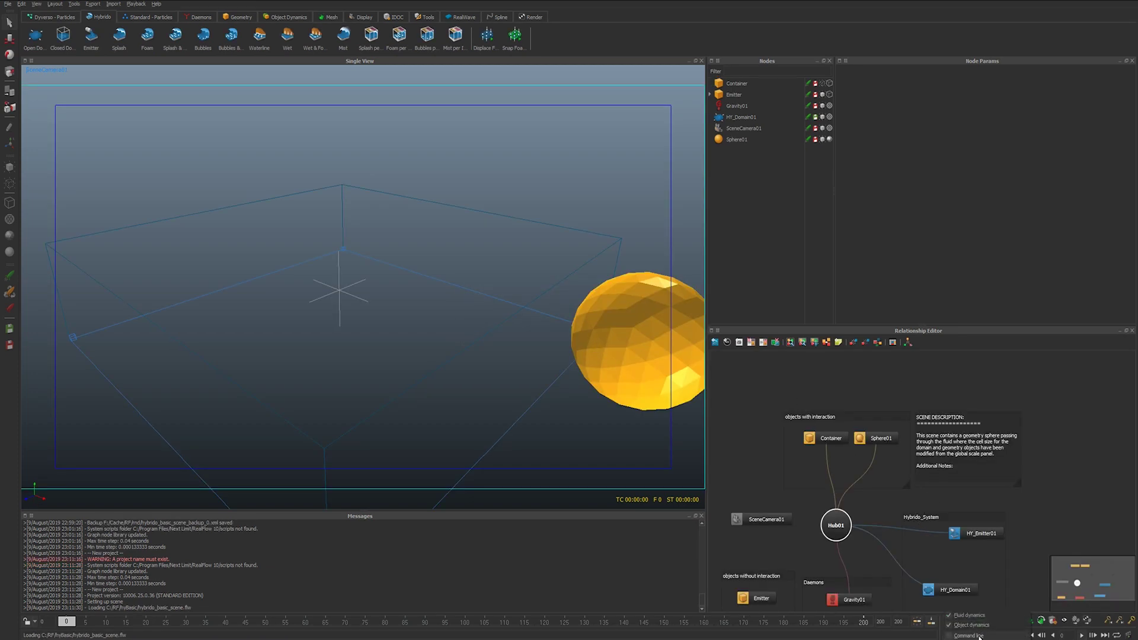
{"action": "left_click", "coordinate": [979, 635]}
{"action": "left_click", "coordinate": [978, 639]}
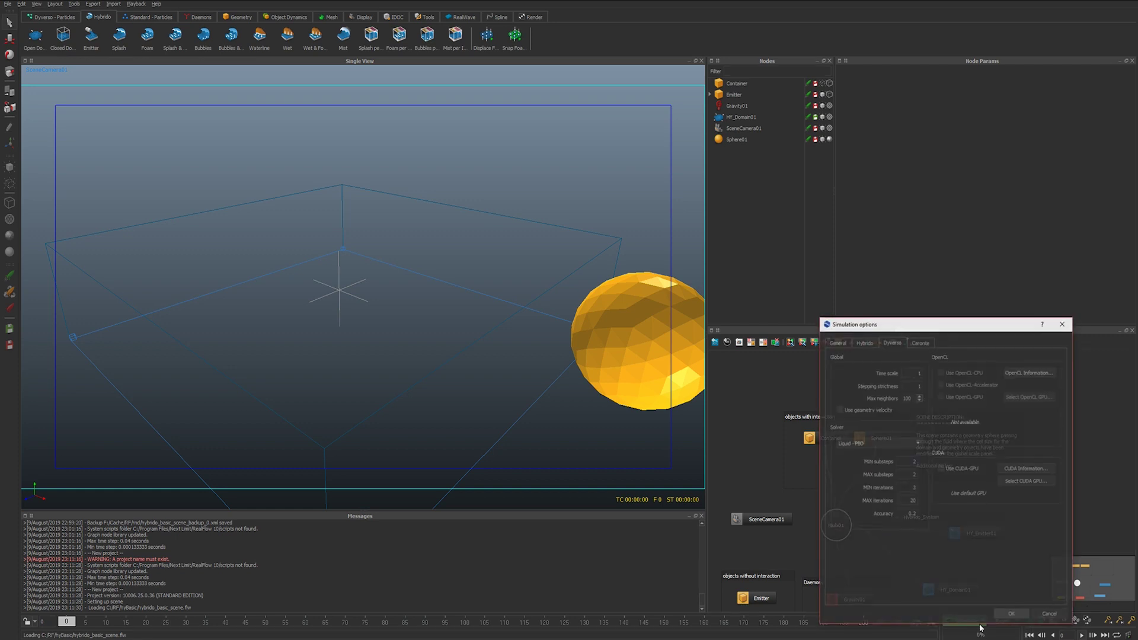
{"action": "left_click", "coordinate": [863, 342]}
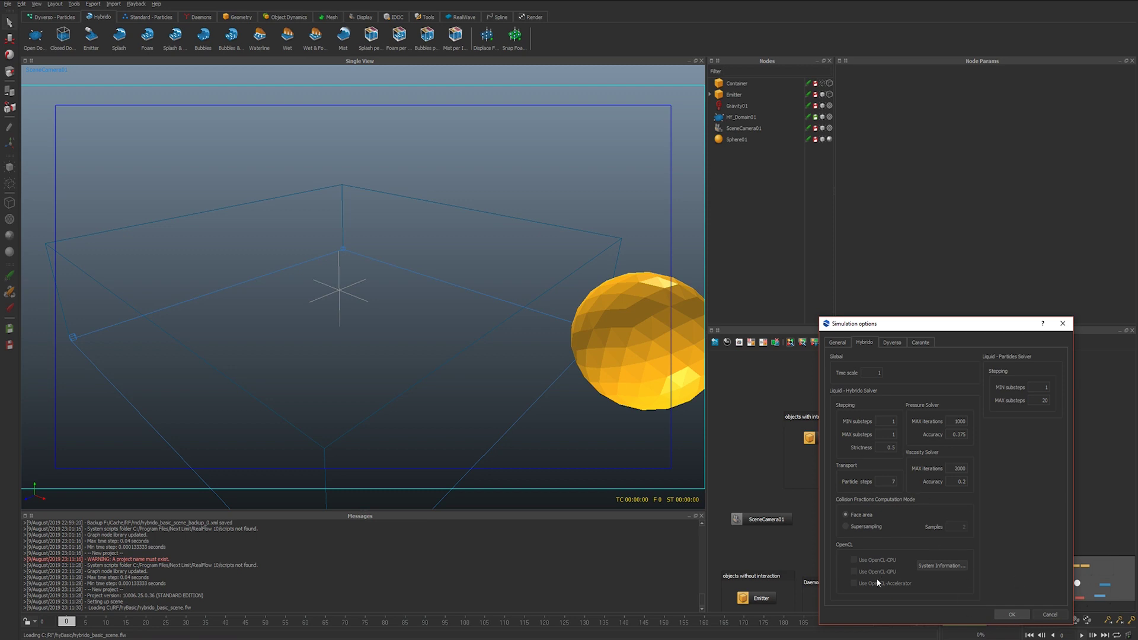
{"action": "left_click", "coordinate": [1012, 616]}
{"action": "left_click", "coordinate": [981, 622]}
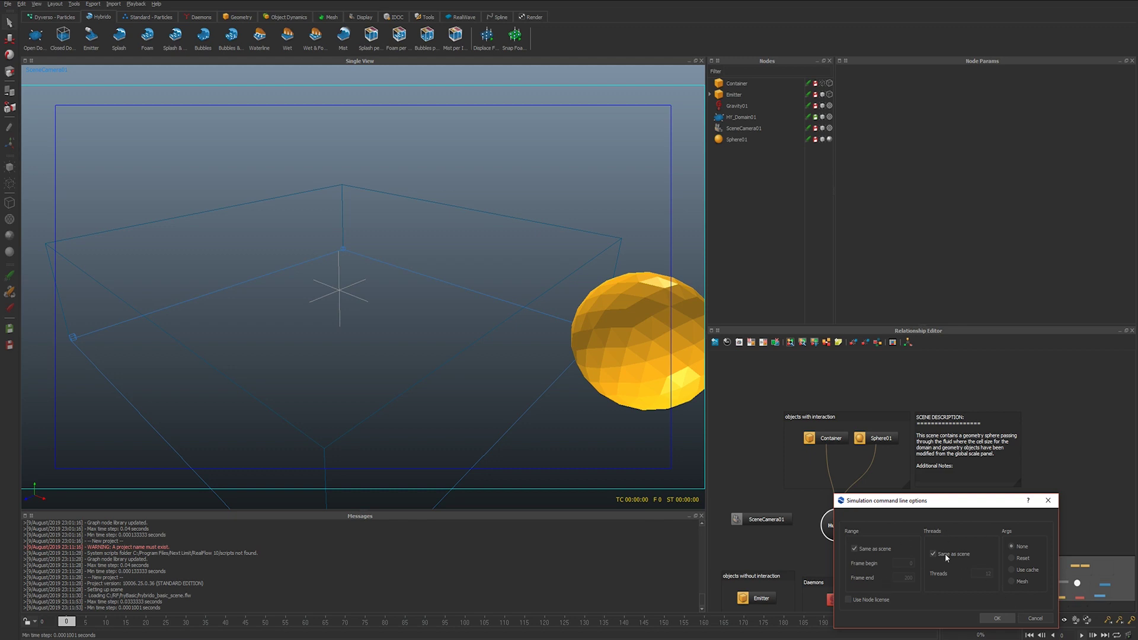
{"action": "left_click", "coordinate": [1001, 621]}
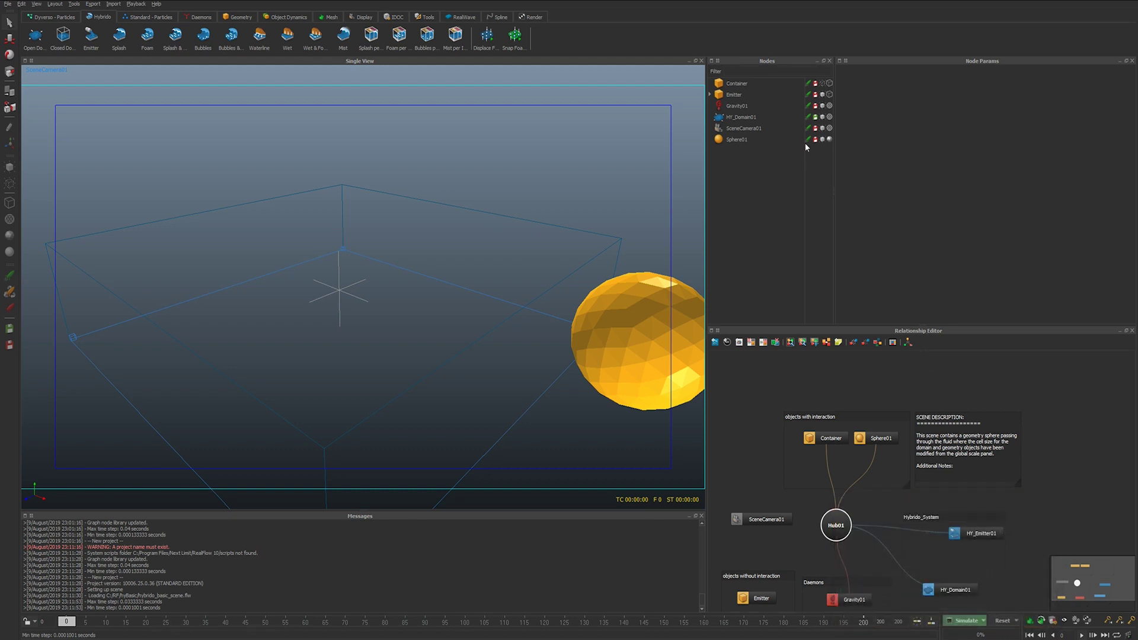
- Look over the grid, fluid dynamics and particle sampling parameters of HY_Domain01
{"action": "left_click", "coordinate": [751, 117]}
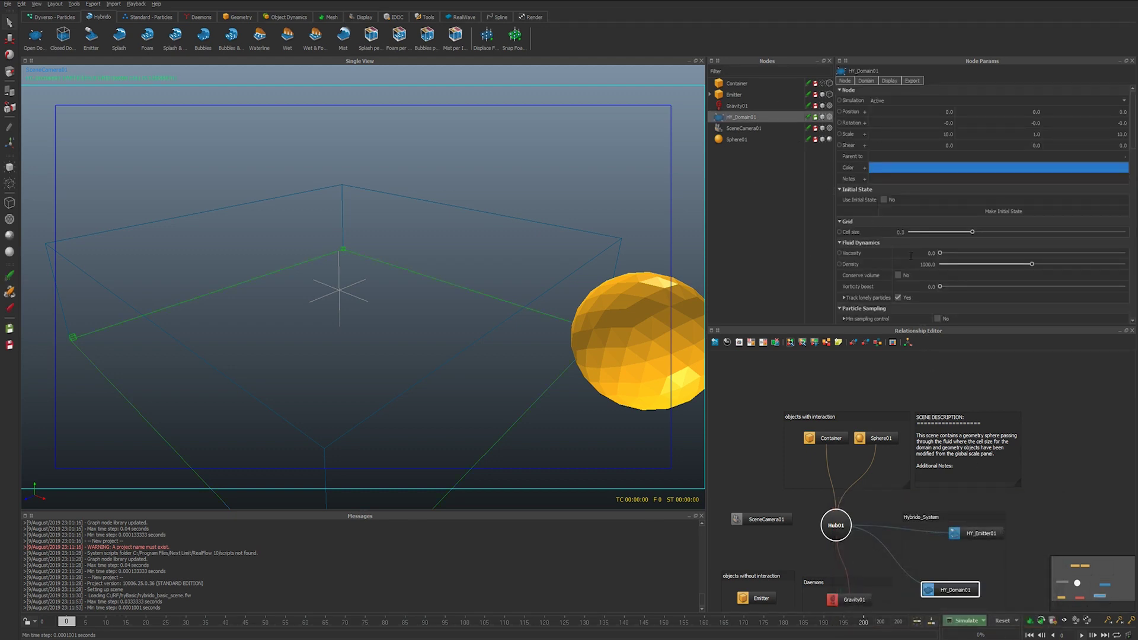
{"action": "scroll", "coordinate": [908, 261], "scroll_direction": "down", "scroll_amount": 5}
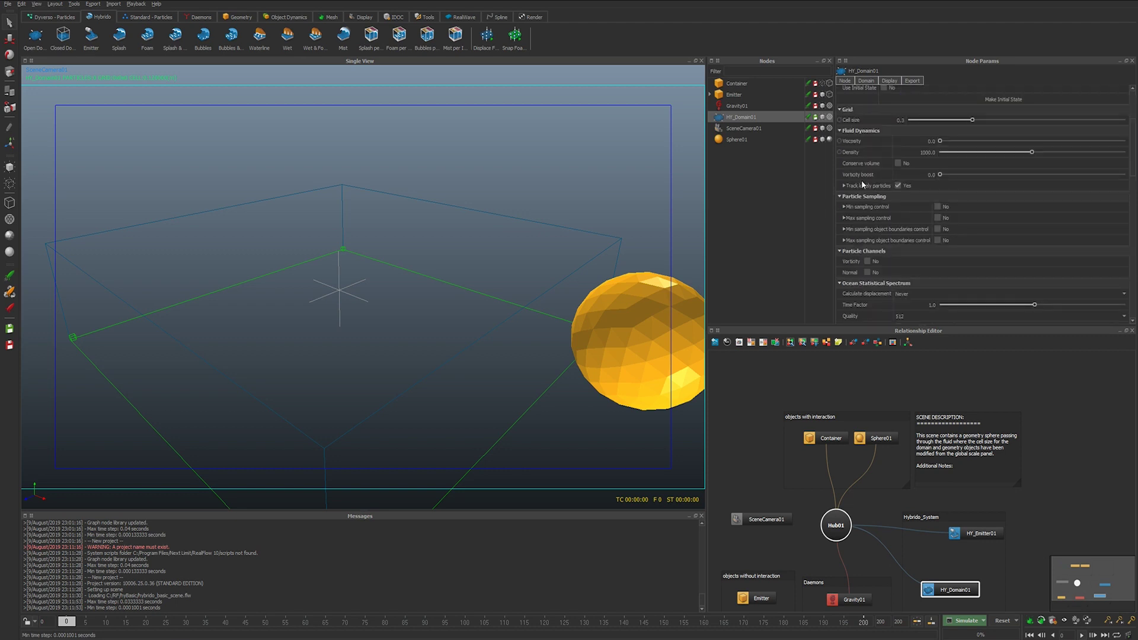
{"action": "scroll", "coordinate": [883, 160], "scroll_direction": "up", "scroll_amount": 5}
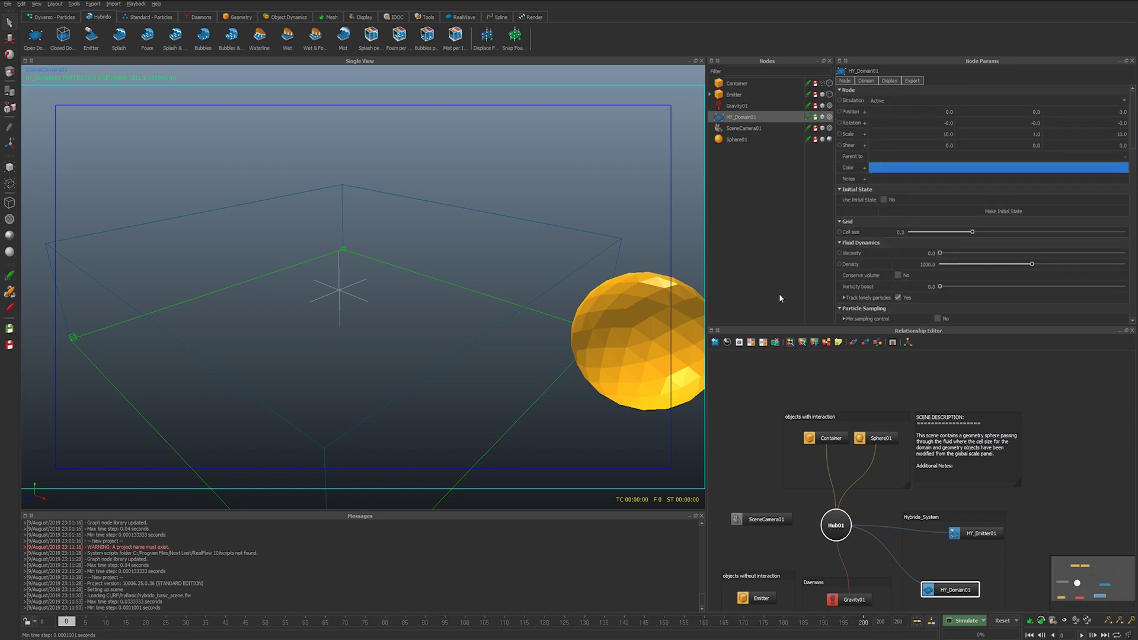
- Hide SceneCamera01 in the perspective view and start the command-line simulation
{"action": "left_click", "coordinate": [557, 199]}
{"action": "key", "text": "4"}
{"action": "key", "text": "g"}
{"action": "key", "text": "g"}
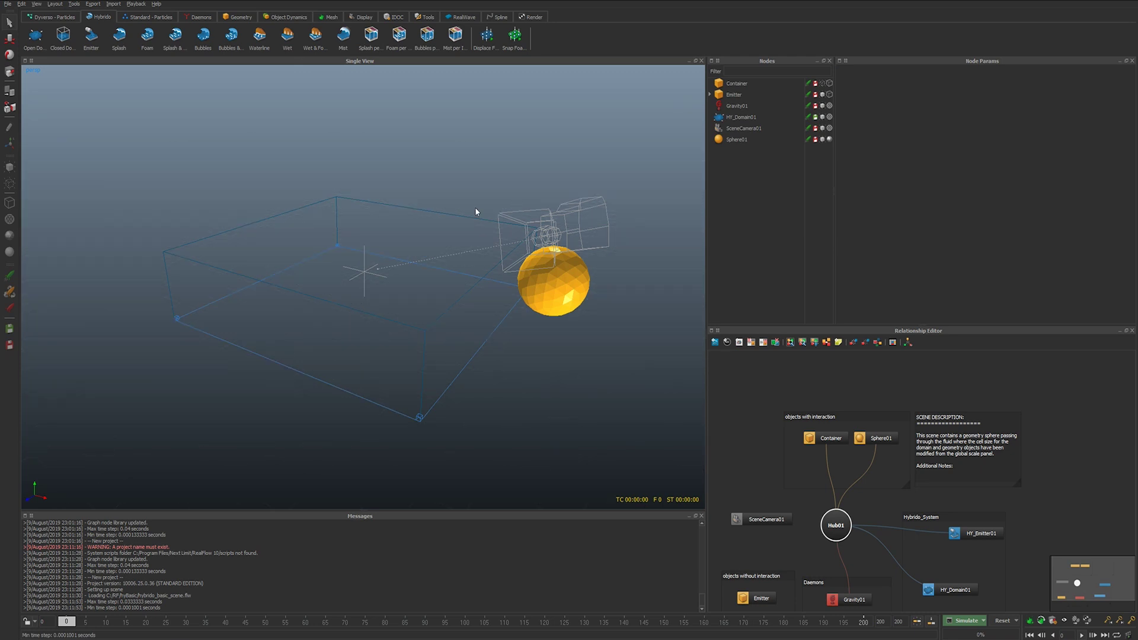
{"action": "left_click_drag", "start_coordinate": [475, 208], "coordinate": [511, 203], "text": "alt"}
{"action": "left_click", "coordinate": [822, 129]}
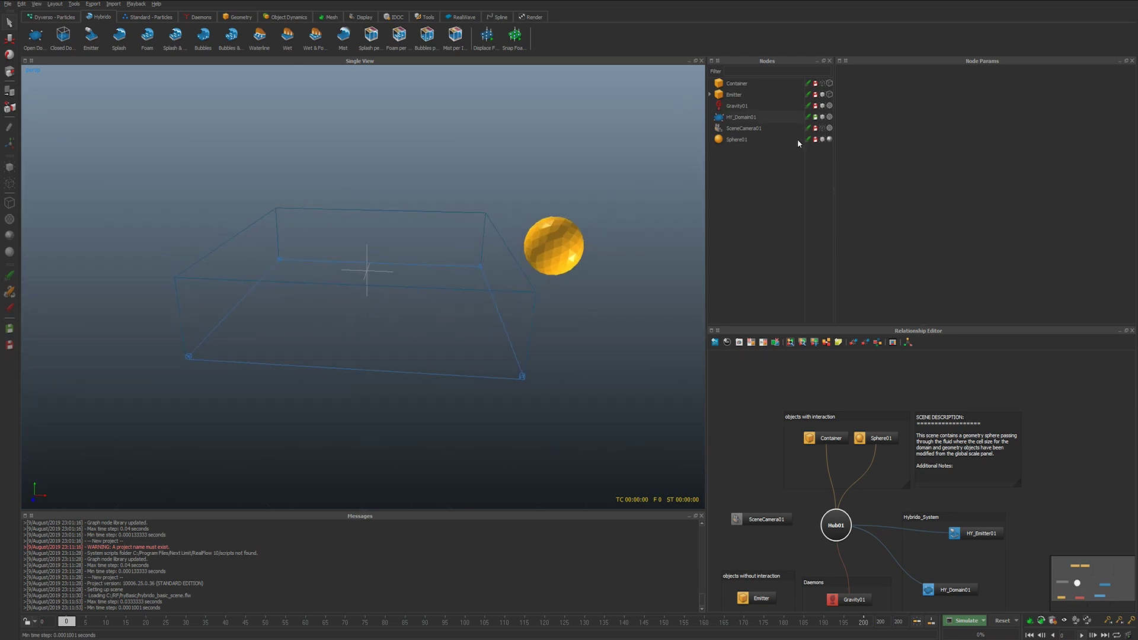
{"action": "middle_click_drag", "start_coordinate": [597, 232], "coordinate": [566, 269], "text": "alt"}
{"action": "key", "text": "alt+a"}
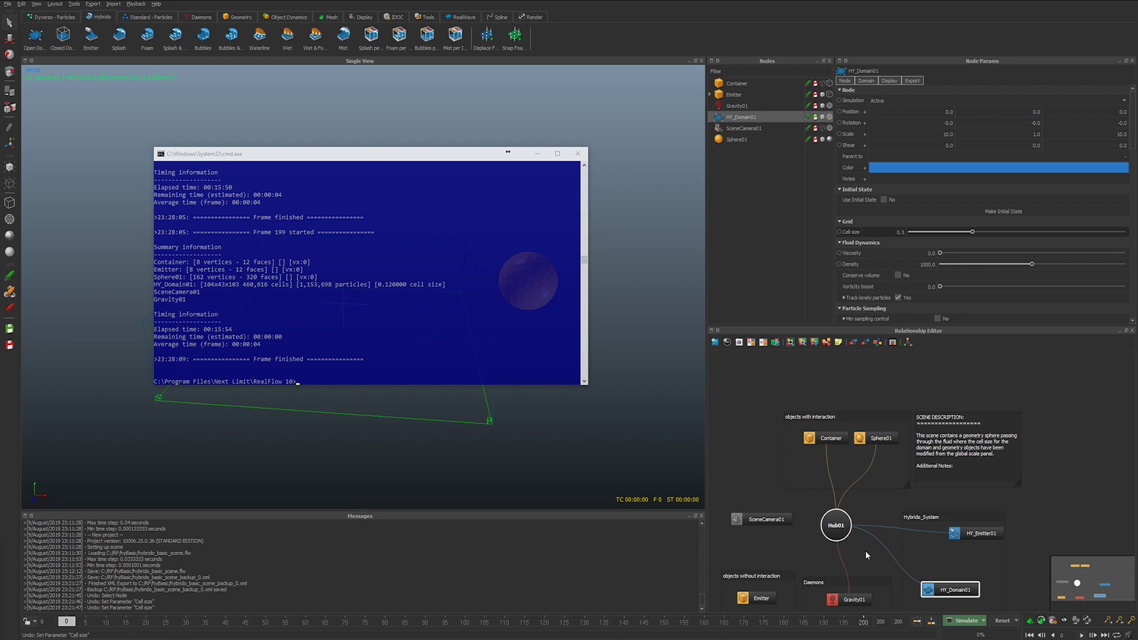
- Refresh the timeline's cached frames and play back the simulated splash, stopping at about frame 49
{"action": "left_click", "coordinate": [918, 621]}
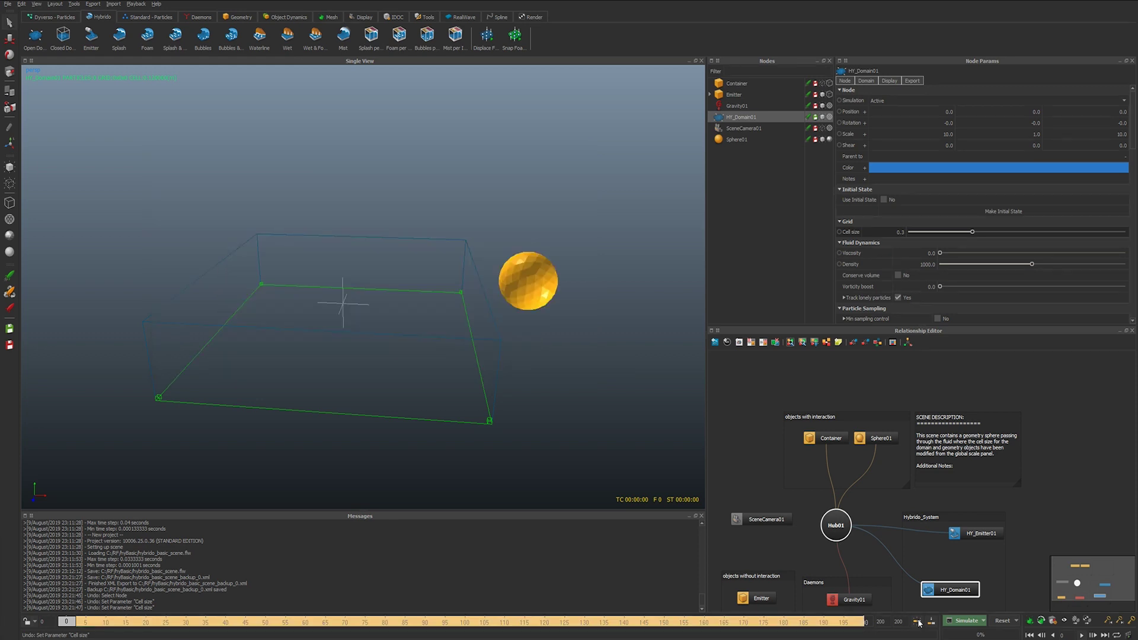
{"action": "left_click", "coordinate": [1083, 635]}
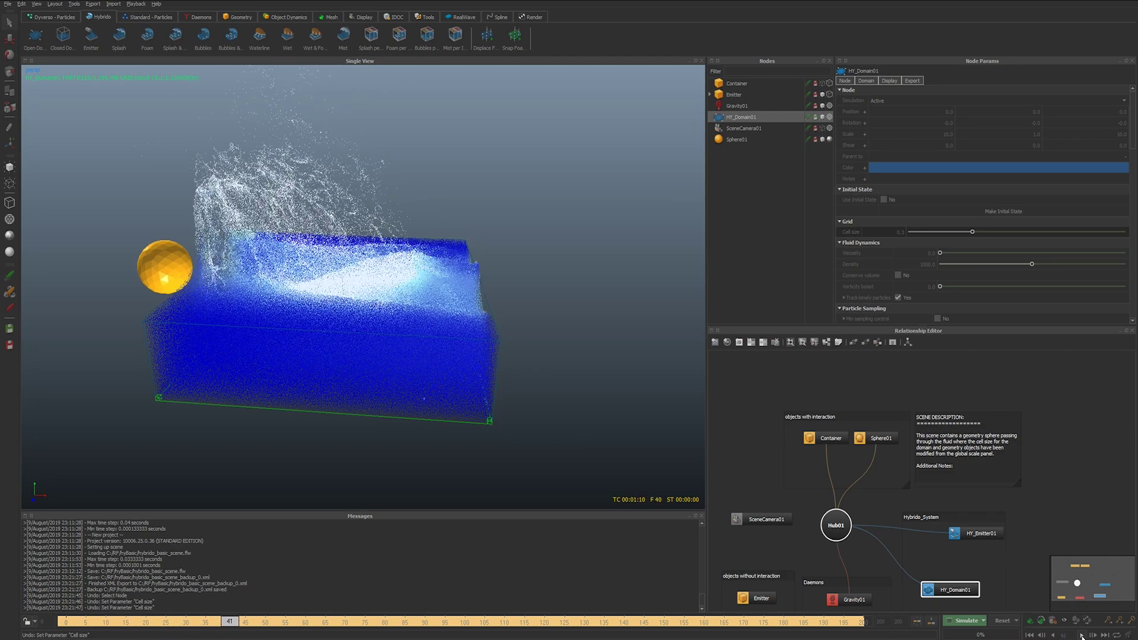
{"action": "left_click", "coordinate": [1082, 636]}
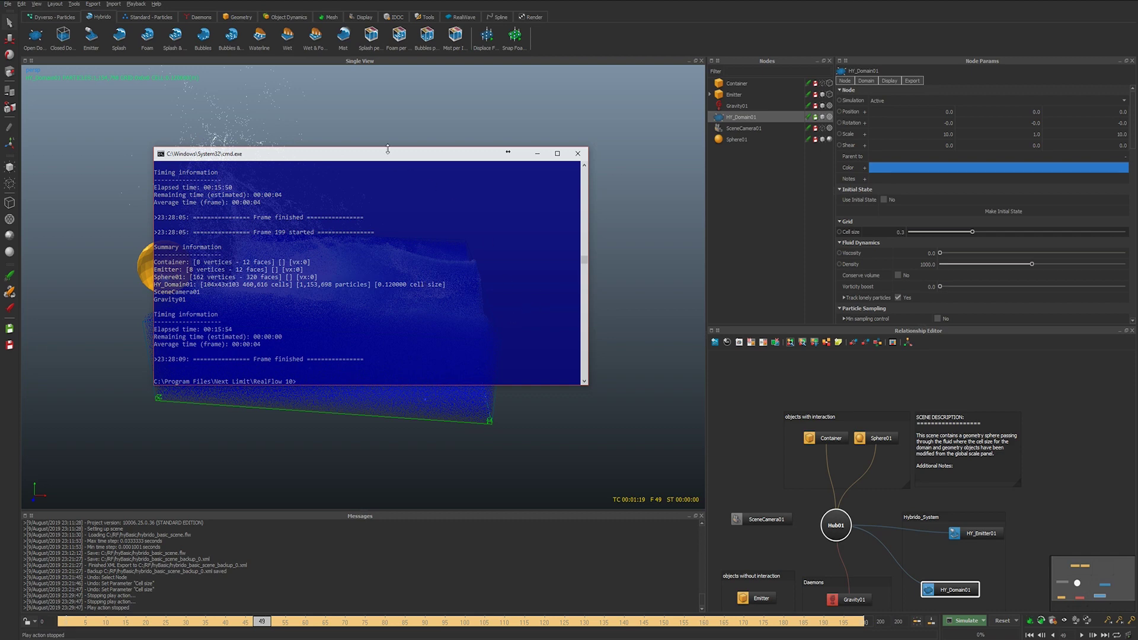
- Compare the console's simulation timing and particle summary with the splash in the viewport, and close the console window
{"action": "left_click_drag", "start_coordinate": [389, 153], "coordinate": [732, 197]}
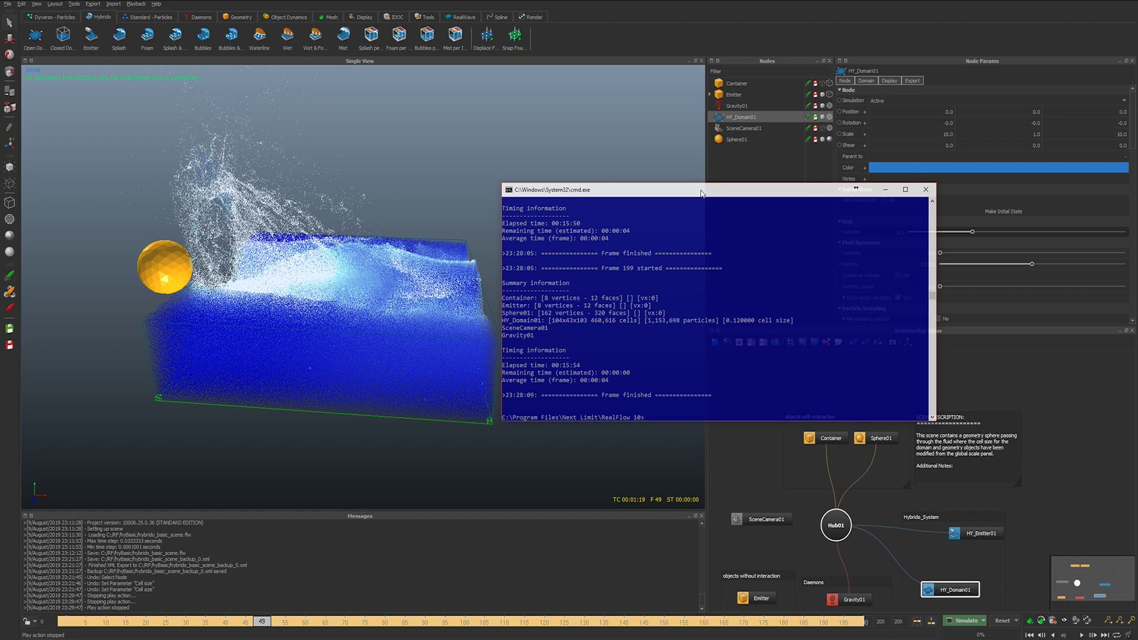
{"action": "left_click_drag", "start_coordinate": [700, 193], "coordinate": [525, 177]}
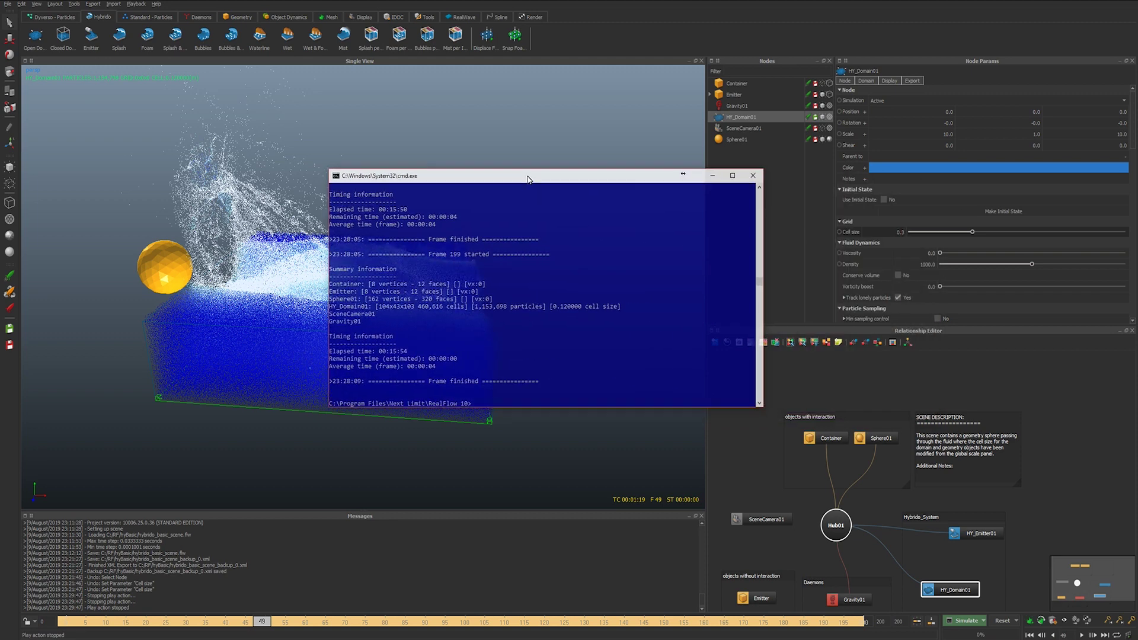
{"action": "left_click", "coordinate": [754, 177]}
- Start a new project and look through the recent projects
{"action": "left_click", "coordinate": [7, 4]}
{"action": "left_click", "coordinate": [26, 18]}
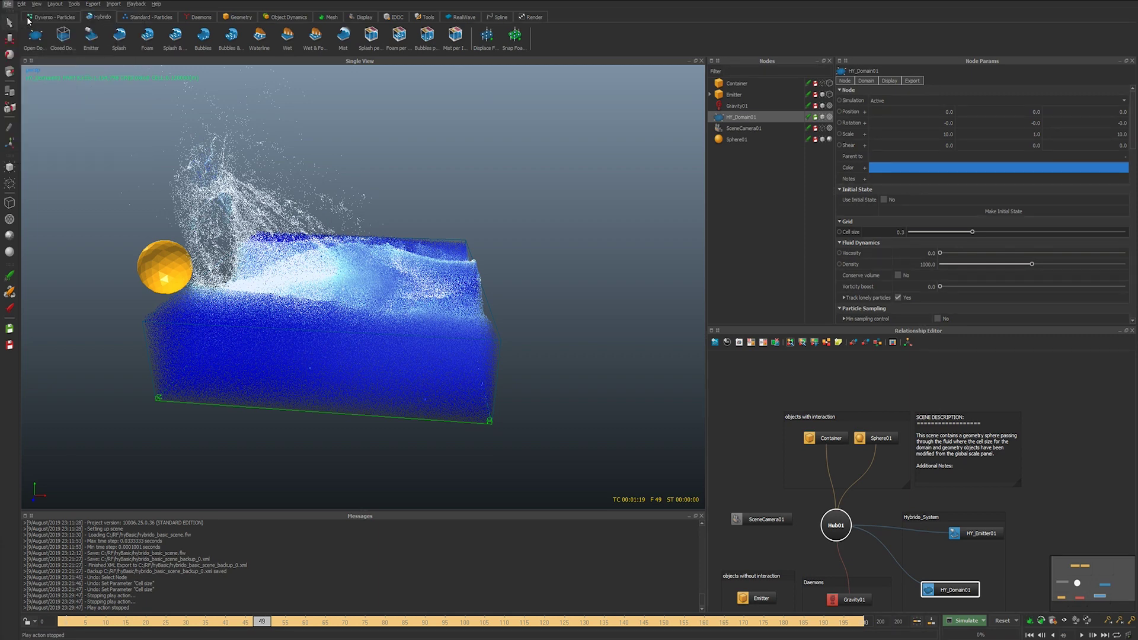
{"action": "left_click", "coordinate": [555, 321]}
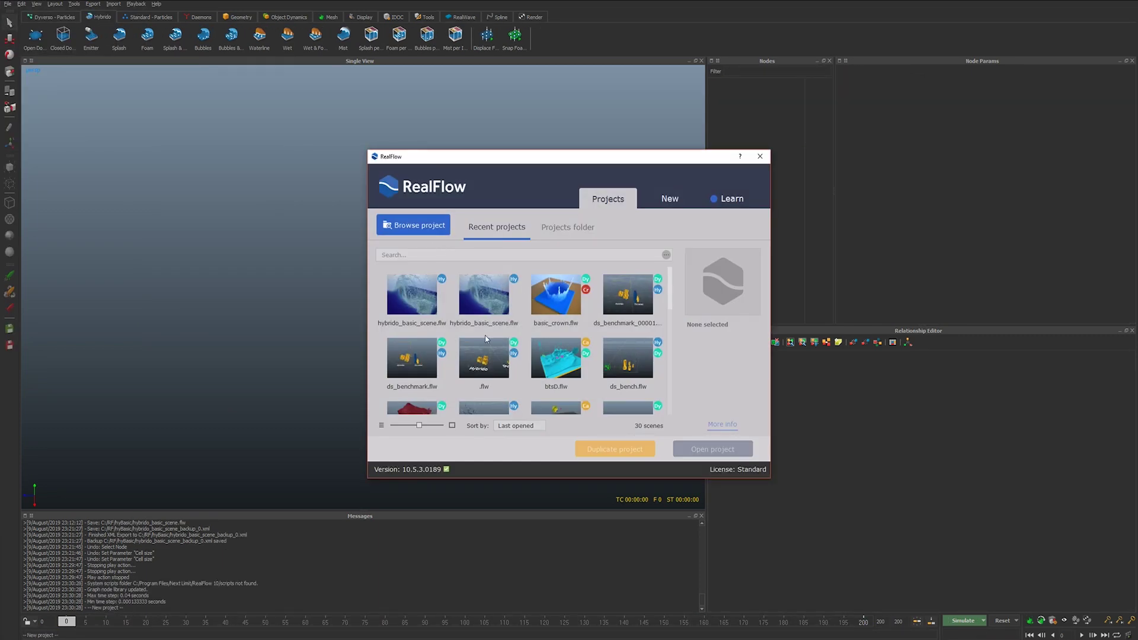
{"action": "scroll", "coordinate": [493, 358], "scroll_direction": "down", "scroll_amount": 2}
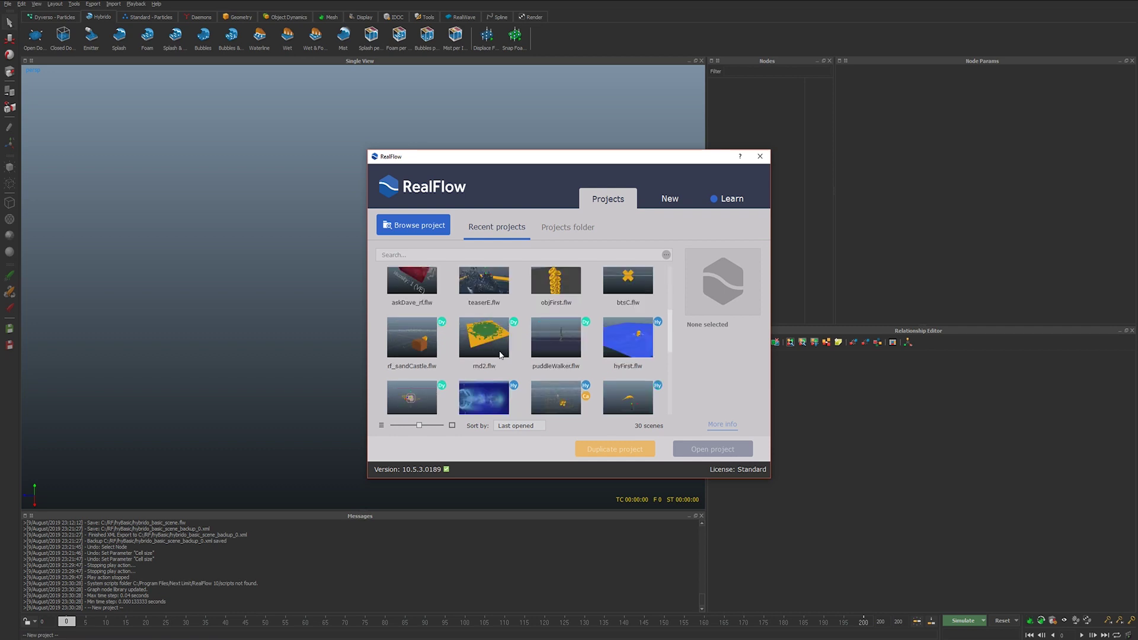
{"action": "scroll", "coordinate": [498, 351], "scroll_direction": "up", "scroll_amount": 3}
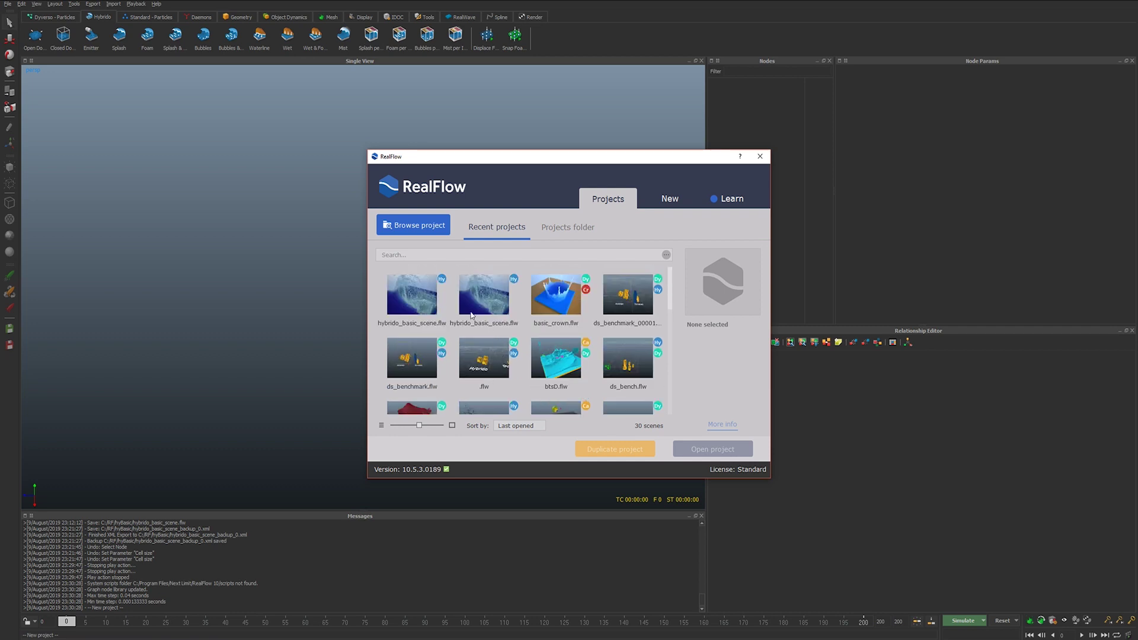
- Choose the Basic Crown scene from the Dyverso demo projects and start duplicating it
{"action": "left_click", "coordinate": [727, 205]}
{"action": "left_click", "coordinate": [402, 330]}
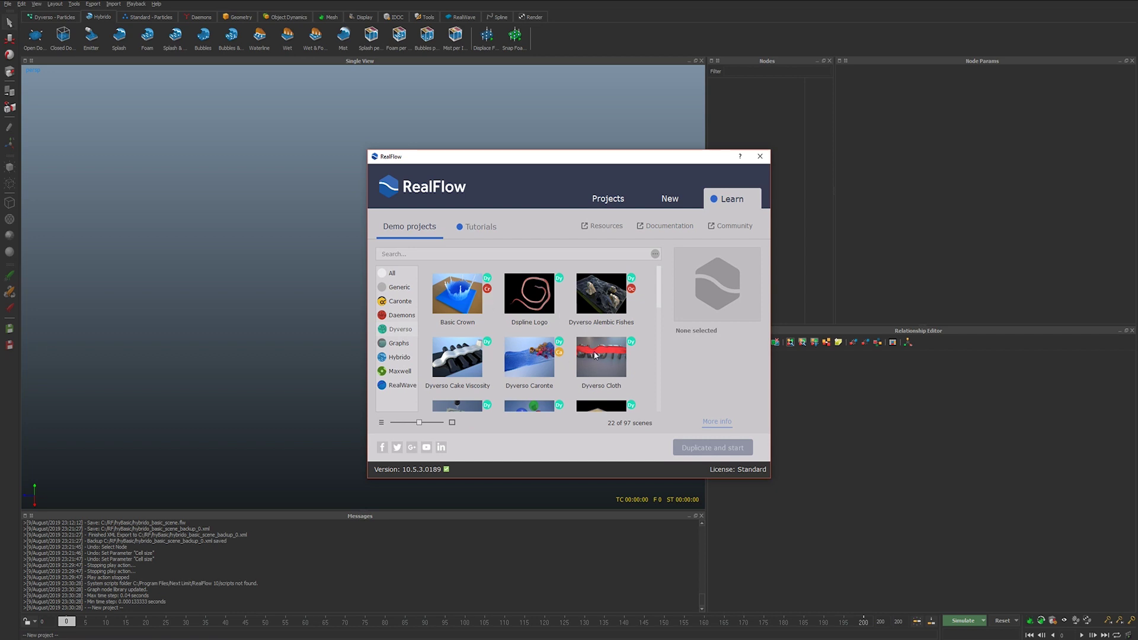
{"action": "left_click", "coordinate": [463, 292]}
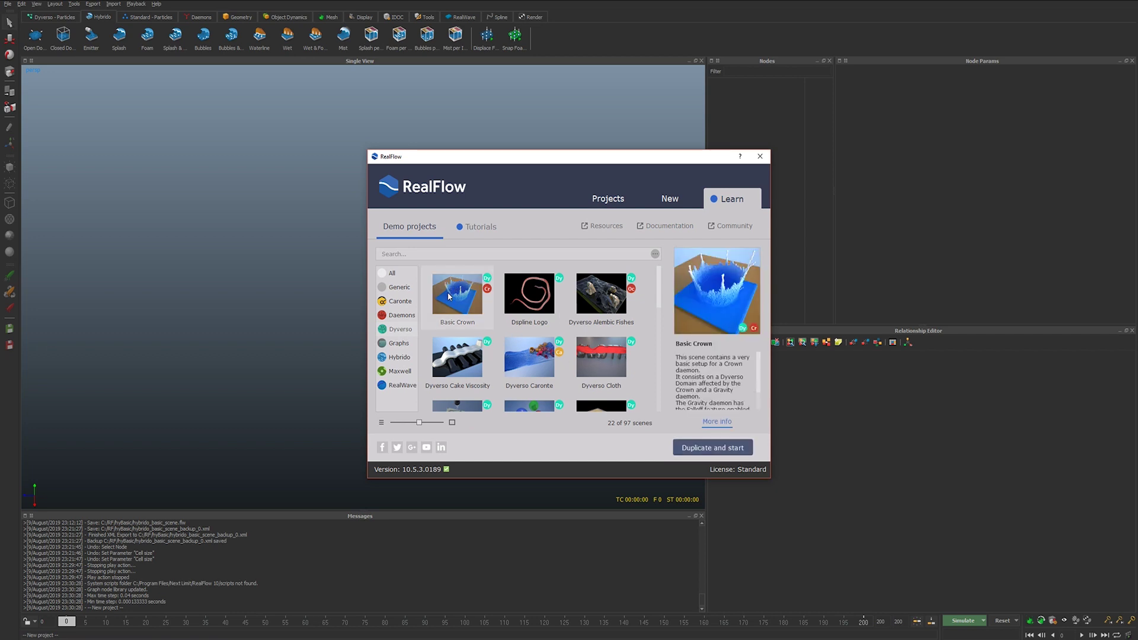
{"action": "left_click", "coordinate": [690, 449]}
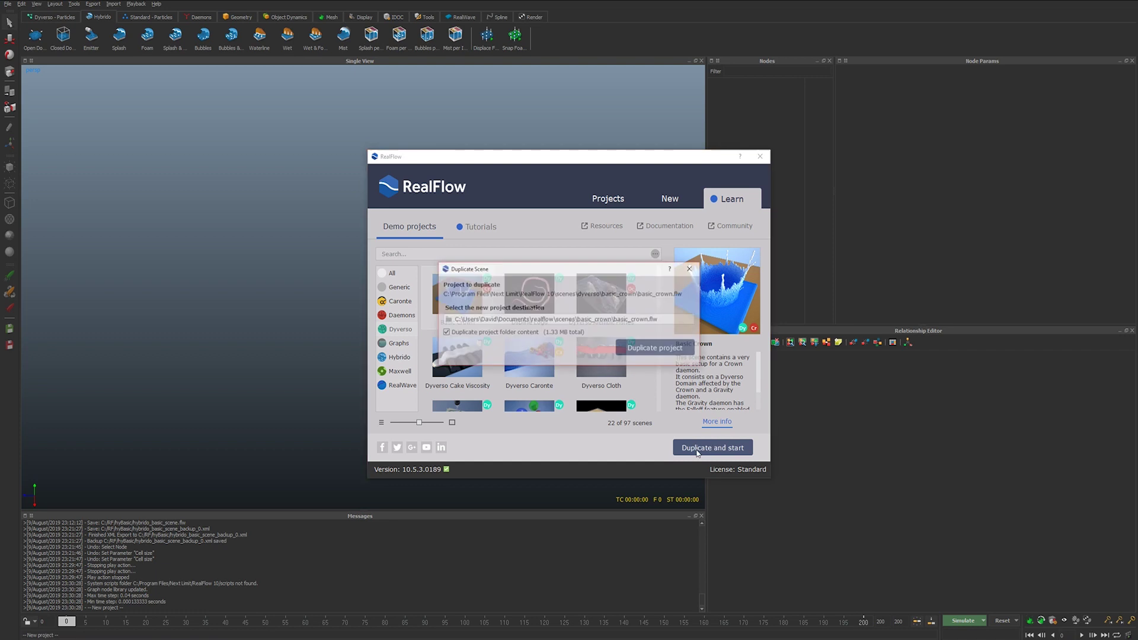
- Browse for the duplicate's destination and create a folder named dyCrown inside the RF folder on the C: drive
{"action": "left_click", "coordinate": [447, 320]}
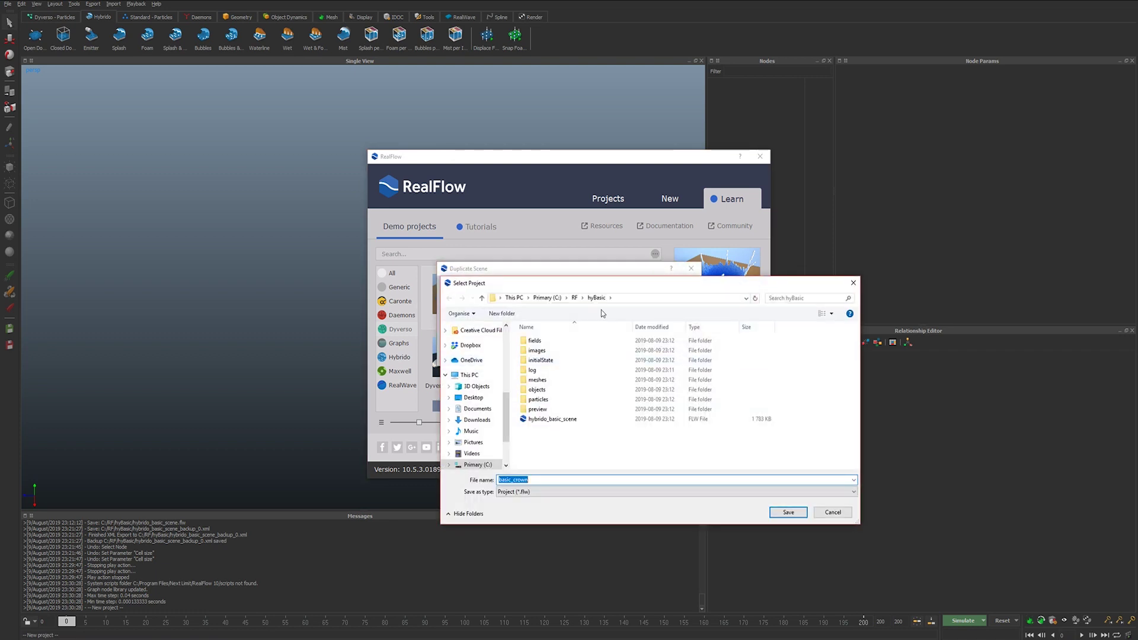
{"action": "left_click", "coordinate": [575, 298]}
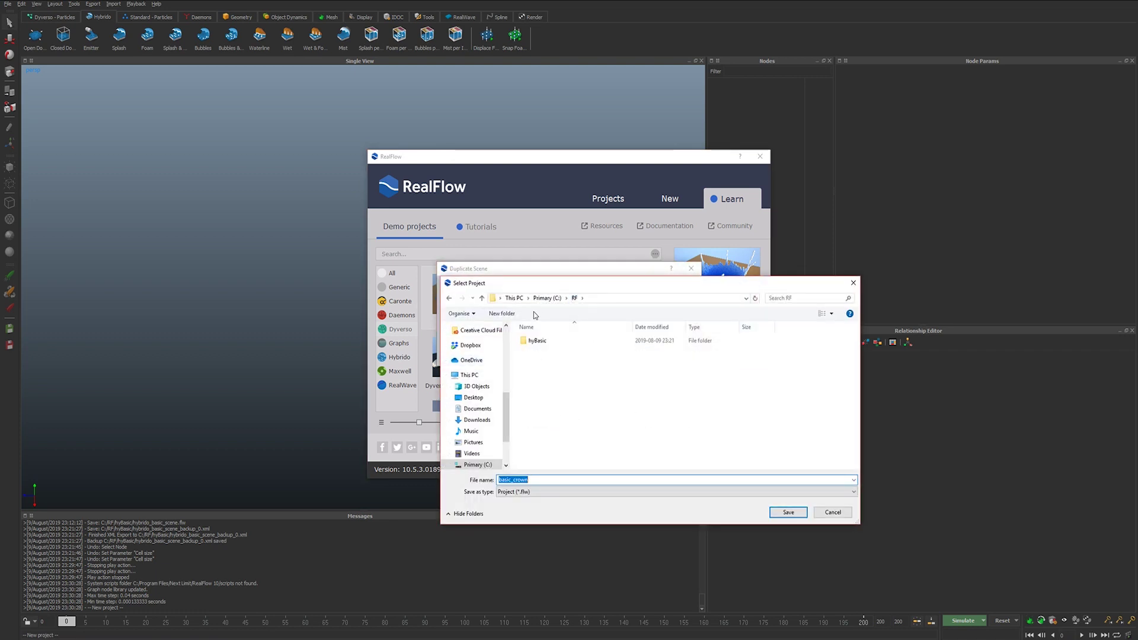
{"action": "left_click", "coordinate": [514, 313]}
{"action": "type", "text": "dyCrown"}
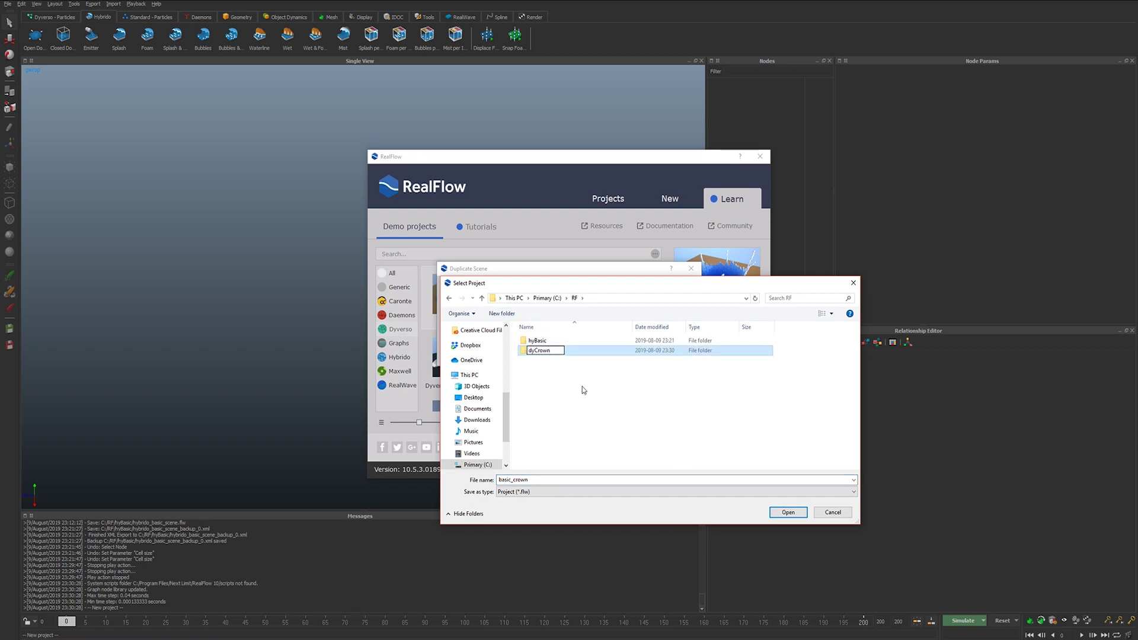
{"action": "key", "text": "Return"}
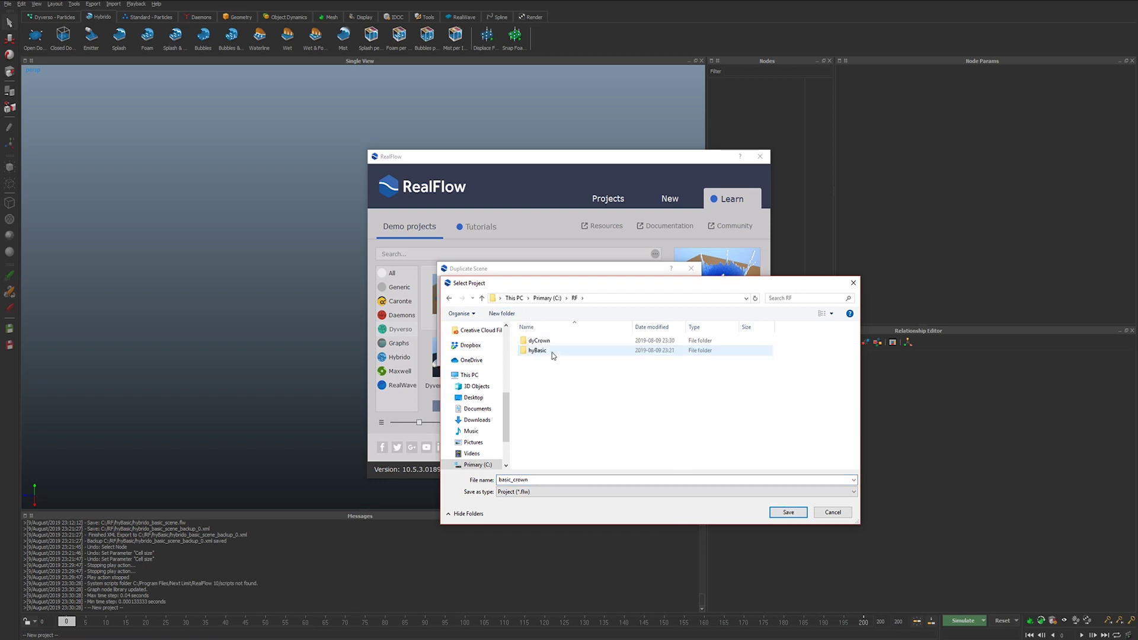
- Save the duplicate as basic_crown in the dyCrown folder and duplicate the project with its folder content
{"action": "double_click", "coordinate": [552, 352]}
{"action": "left_click", "coordinate": [575, 298]}
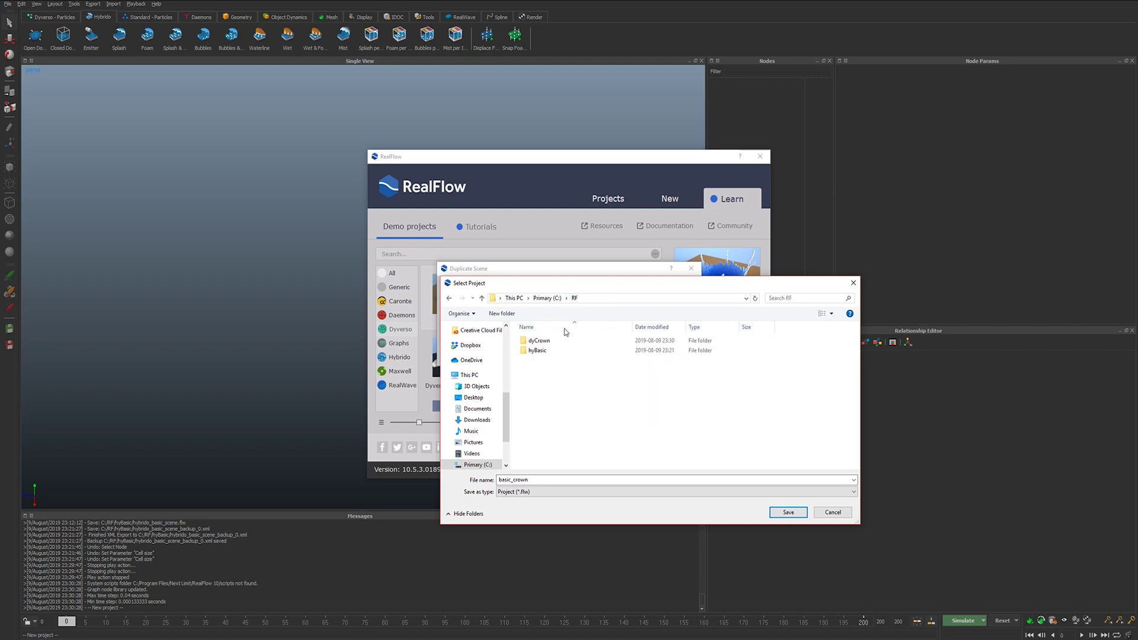
{"action": "double_click", "coordinate": [536, 341]}
{"action": "left_click", "coordinate": [789, 512]}
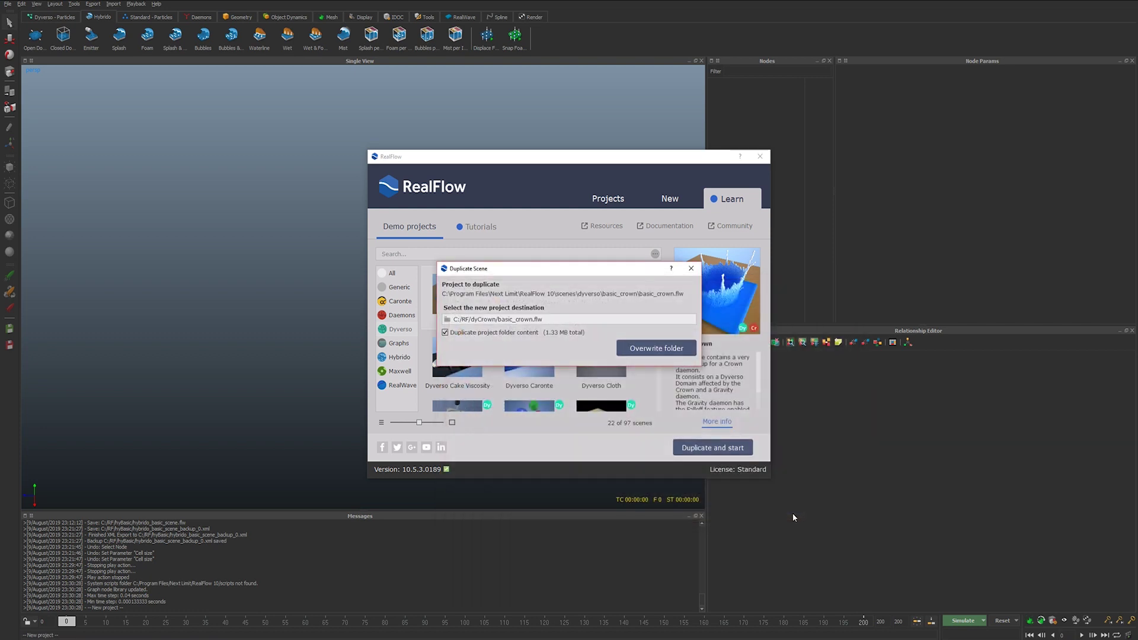
{"action": "left_click", "coordinate": [677, 357]}
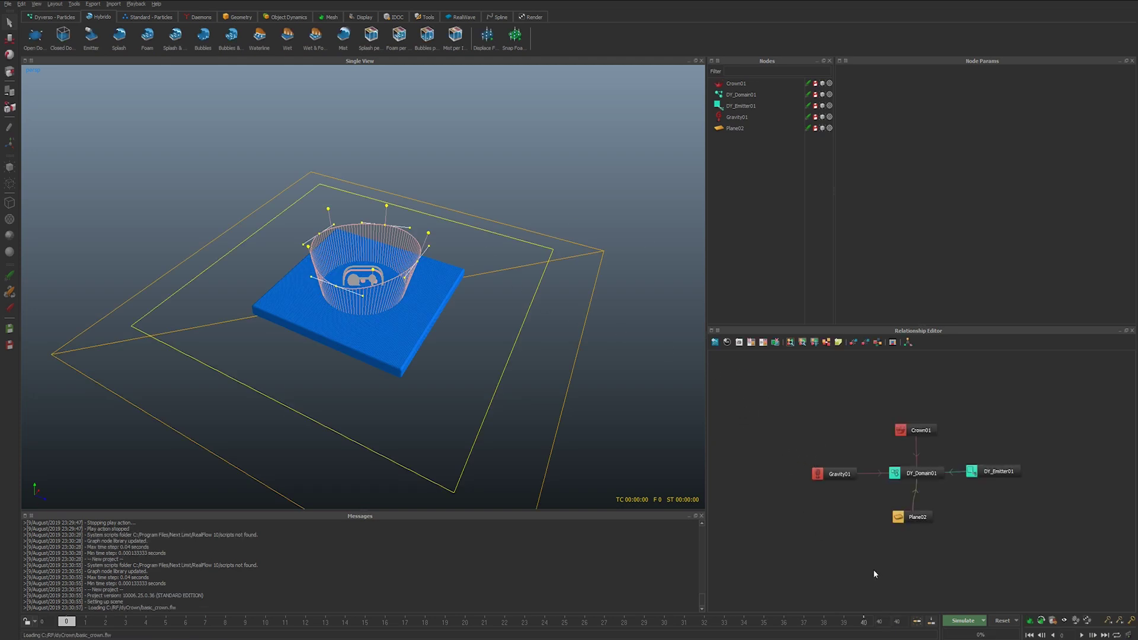
- Enable command-line simulation for the scene, then dismiss the simulation command line options
{"action": "left_click", "coordinate": [983, 620]}
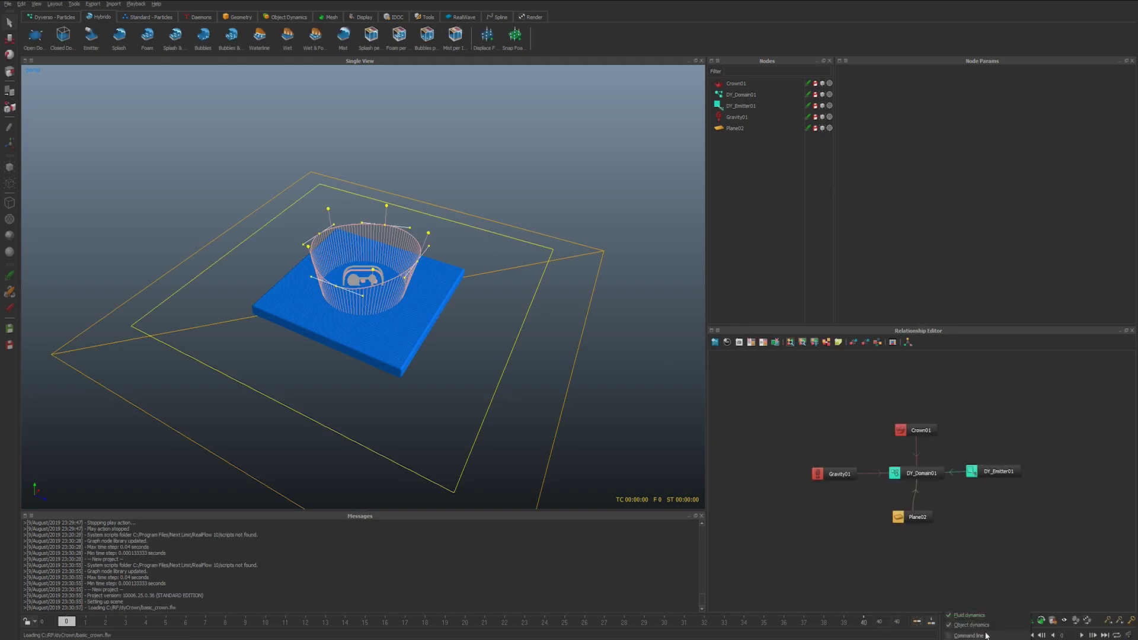
{"action": "left_click", "coordinate": [969, 635]}
{"action": "left_click", "coordinate": [975, 620]}
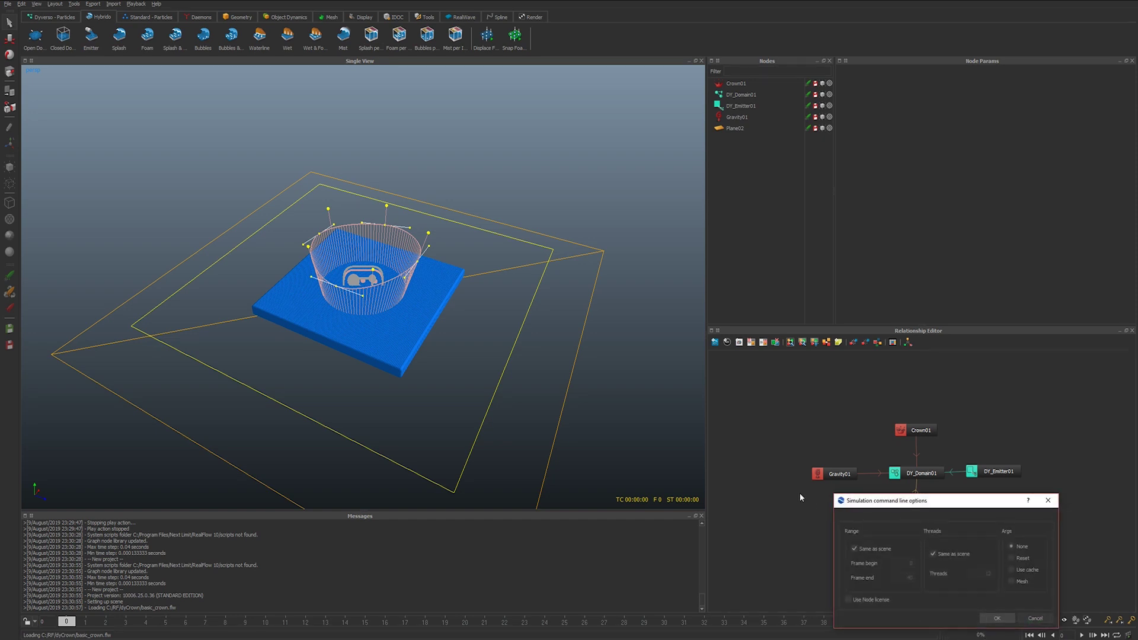
{"action": "left_click", "coordinate": [998, 617]}
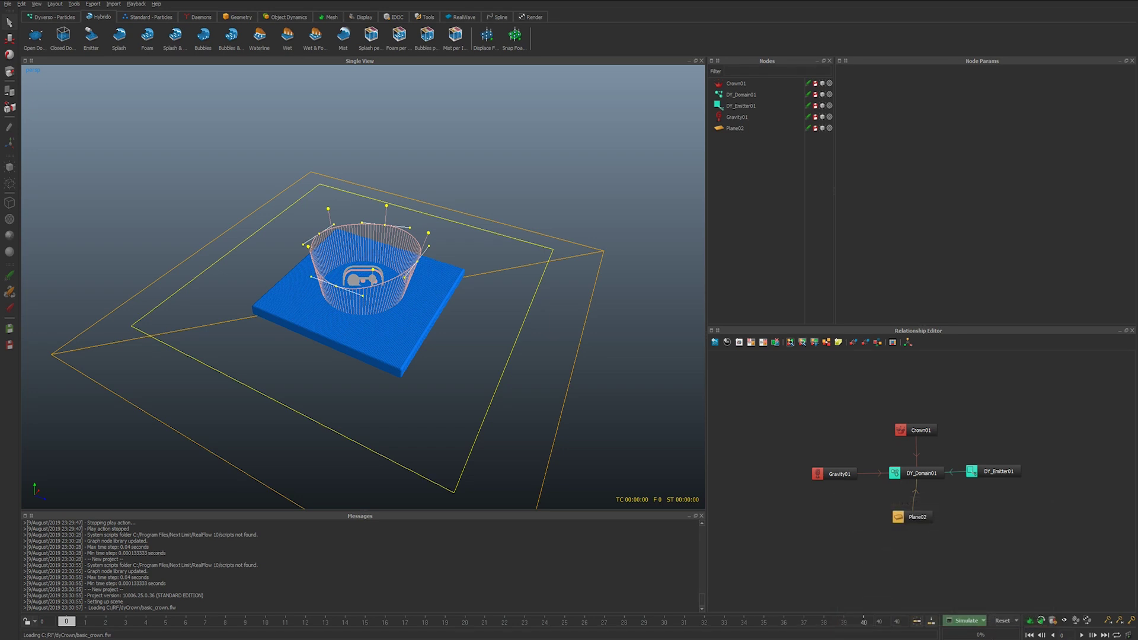
- Check the available particle types of DY_Domain01, leaving Liquid - SPH selected
{"action": "left_click", "coordinate": [741, 96]}
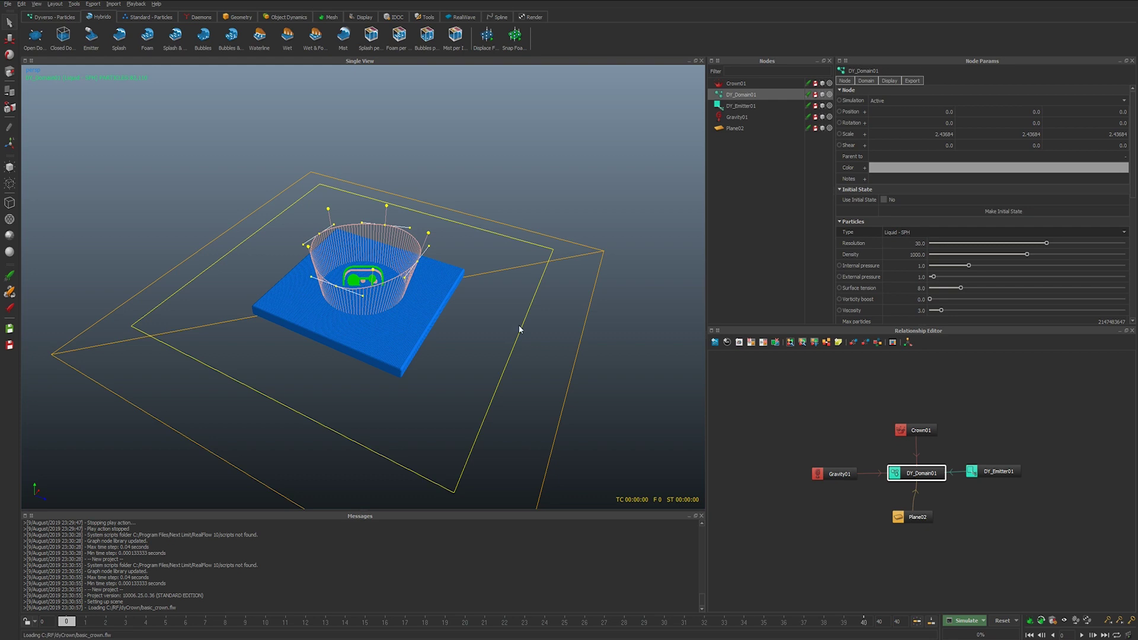
{"action": "left_click", "coordinate": [907, 230]}
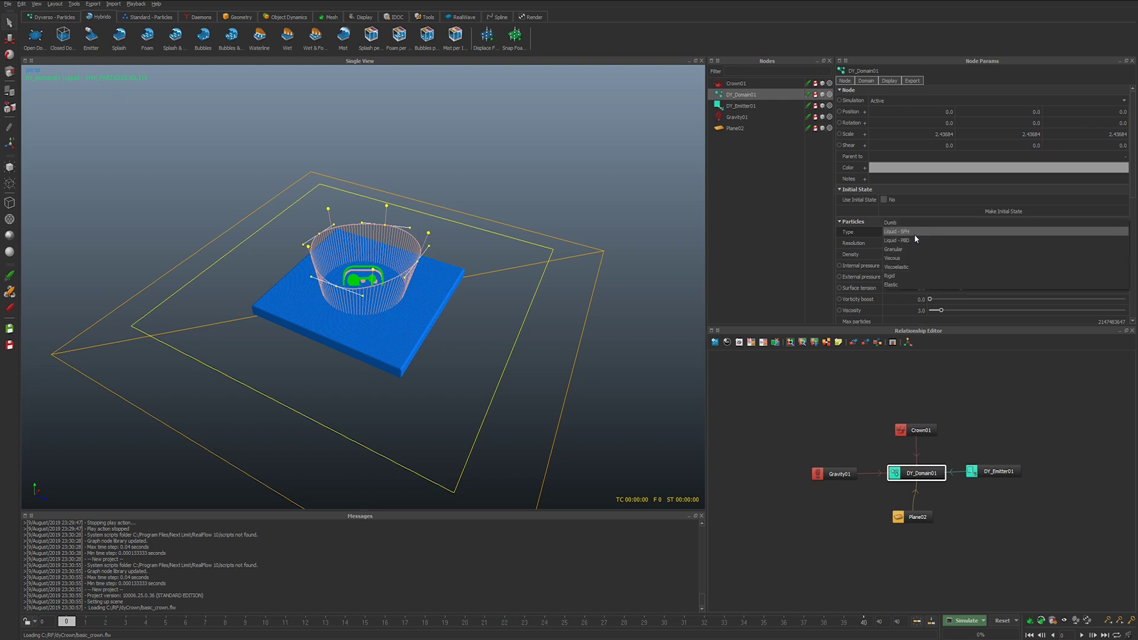
{"action": "left_click", "coordinate": [913, 231]}
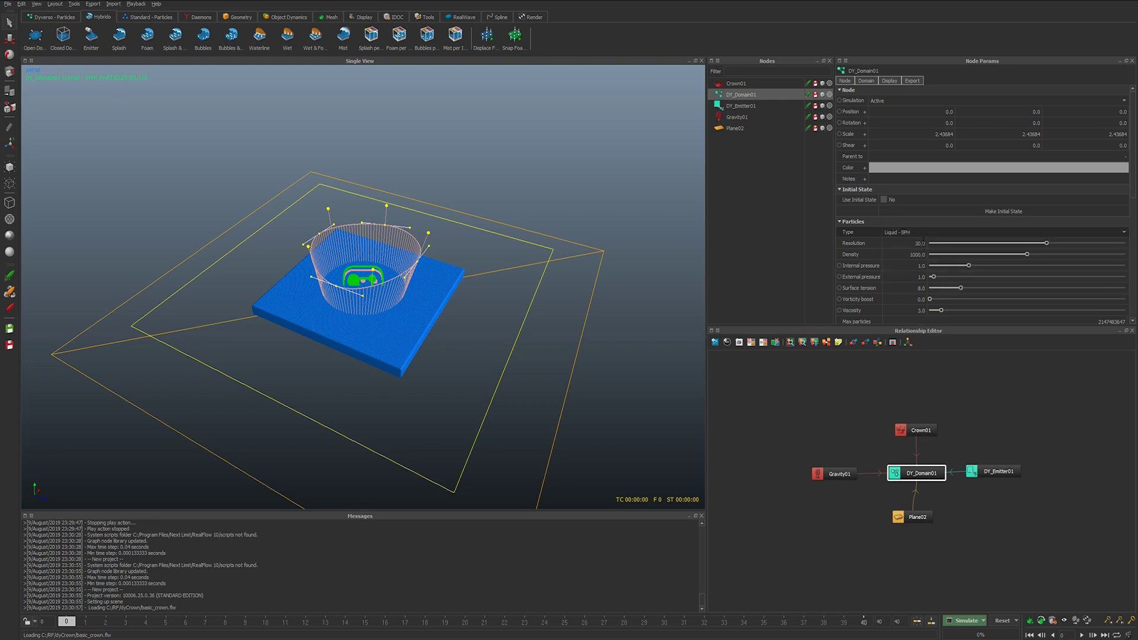
- Enable Use CUDA-GPU in the Dyverso simulation options and review the CUDA system information
{"action": "left_click", "coordinate": [984, 620]}
{"action": "left_click", "coordinate": [981, 639]}
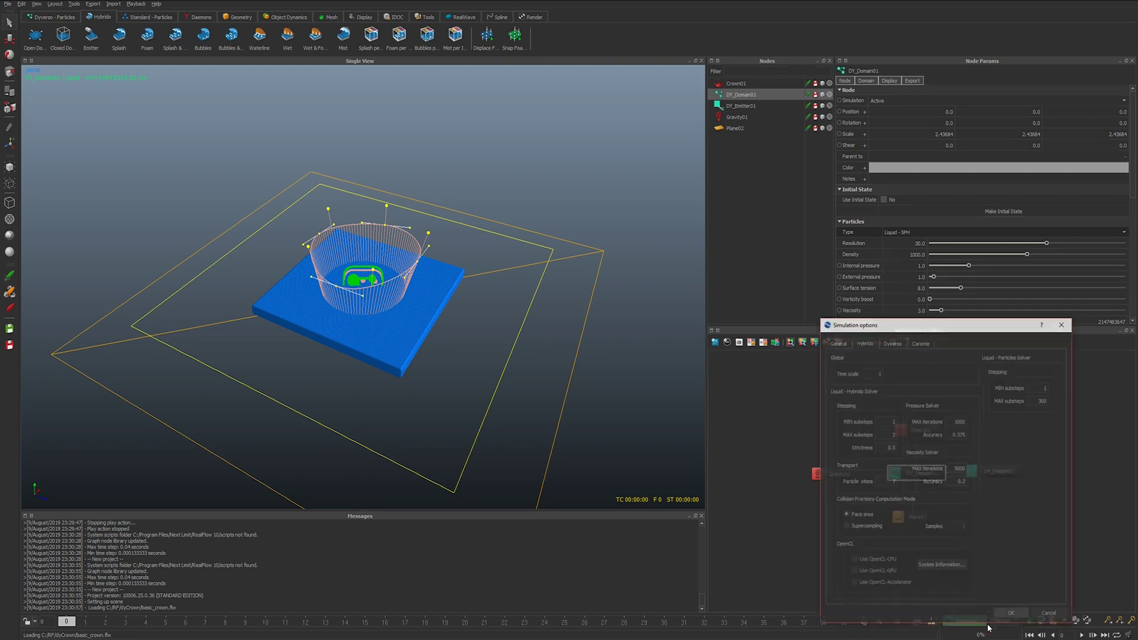
{"action": "left_click", "coordinate": [891, 342]}
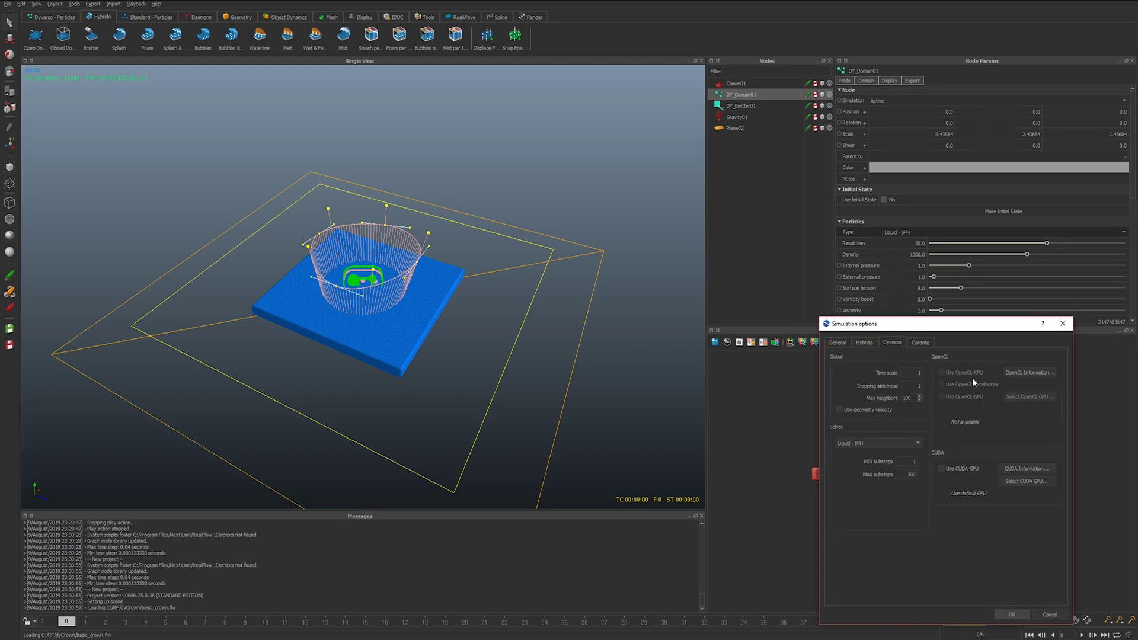
{"action": "left_click", "coordinate": [1019, 471]}
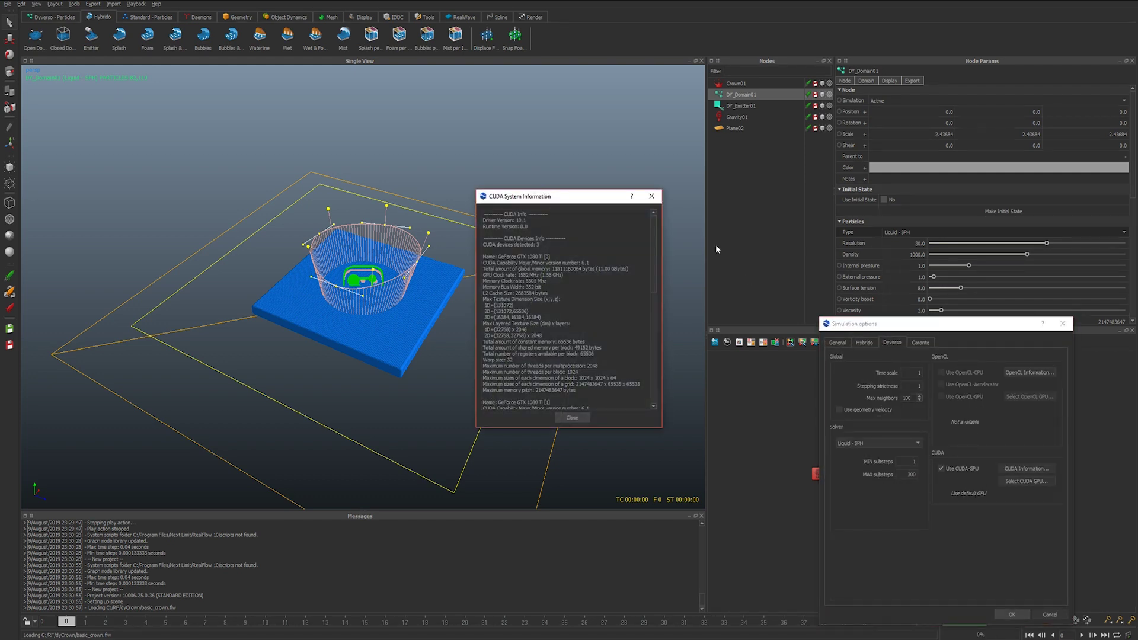
{"action": "left_click", "coordinate": [655, 195]}
- Select GeForce GTX 1080 Ti [1] as the CUDA device and apply the simulation options
{"action": "left_click", "coordinate": [1022, 482]}
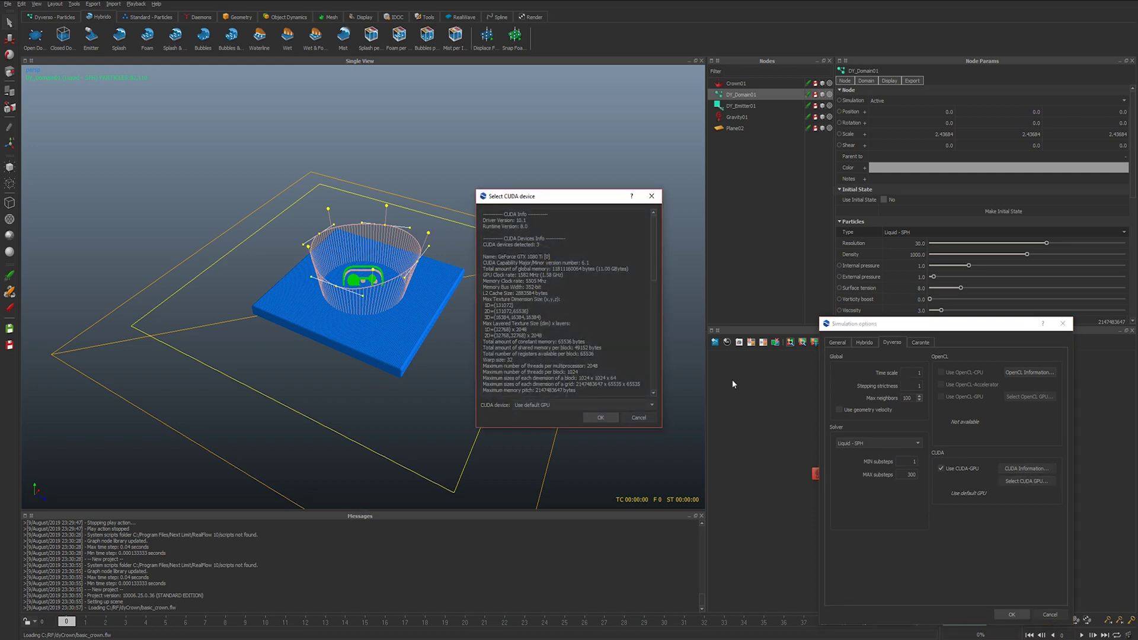
{"action": "left_click", "coordinate": [570, 405]}
{"action": "left_click", "coordinate": [561, 425]}
{"action": "left_click", "coordinate": [612, 421]}
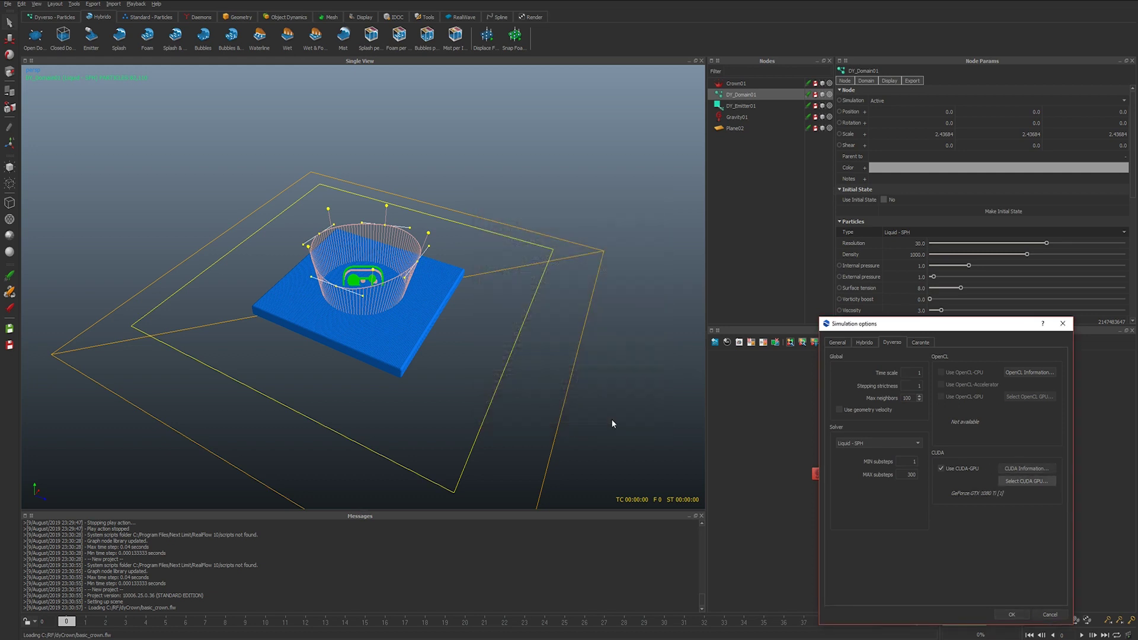
{"action": "left_click", "coordinate": [1011, 614]}
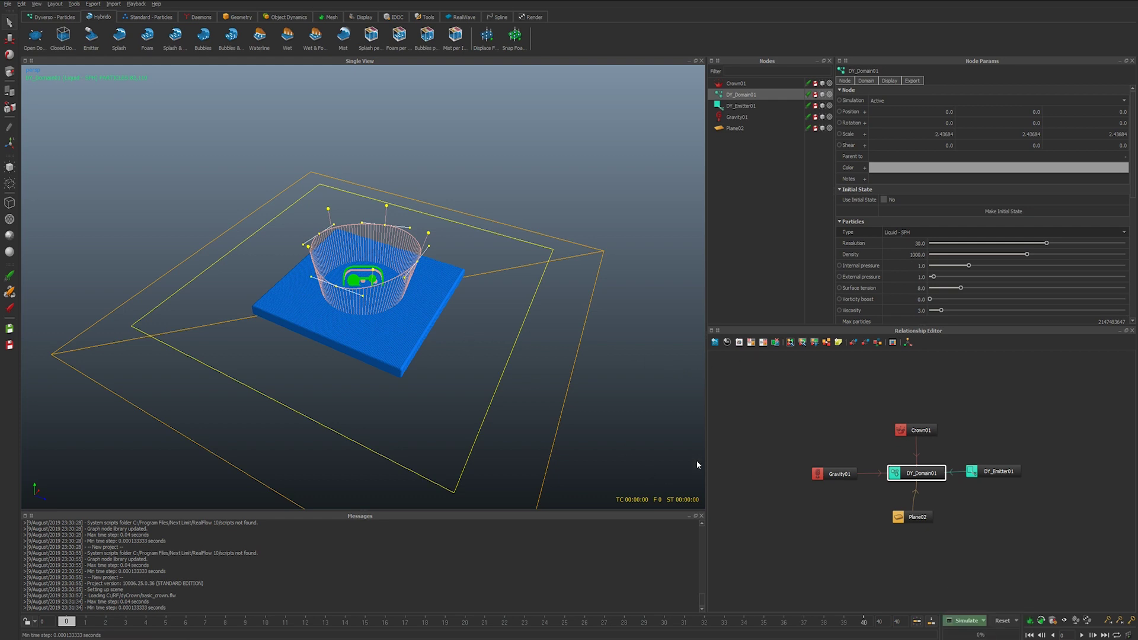
- Run the Basic Crown simulation from the command line, and close the console after reviewing its timing information
{"action": "left_click", "coordinate": [983, 620]}
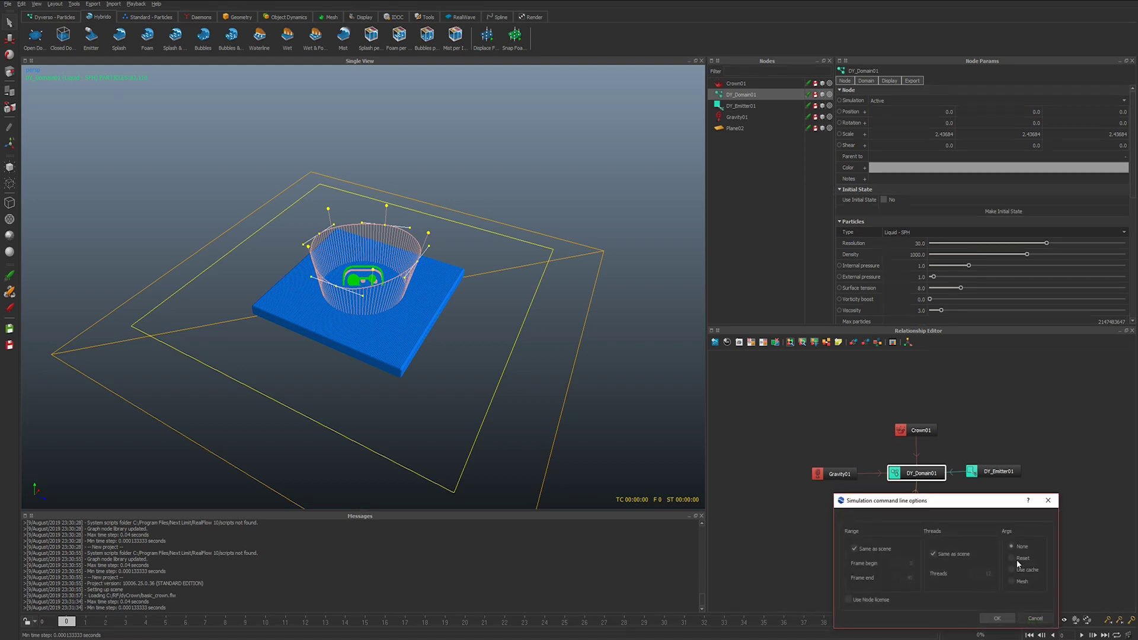
{"action": "left_click", "coordinate": [998, 618]}
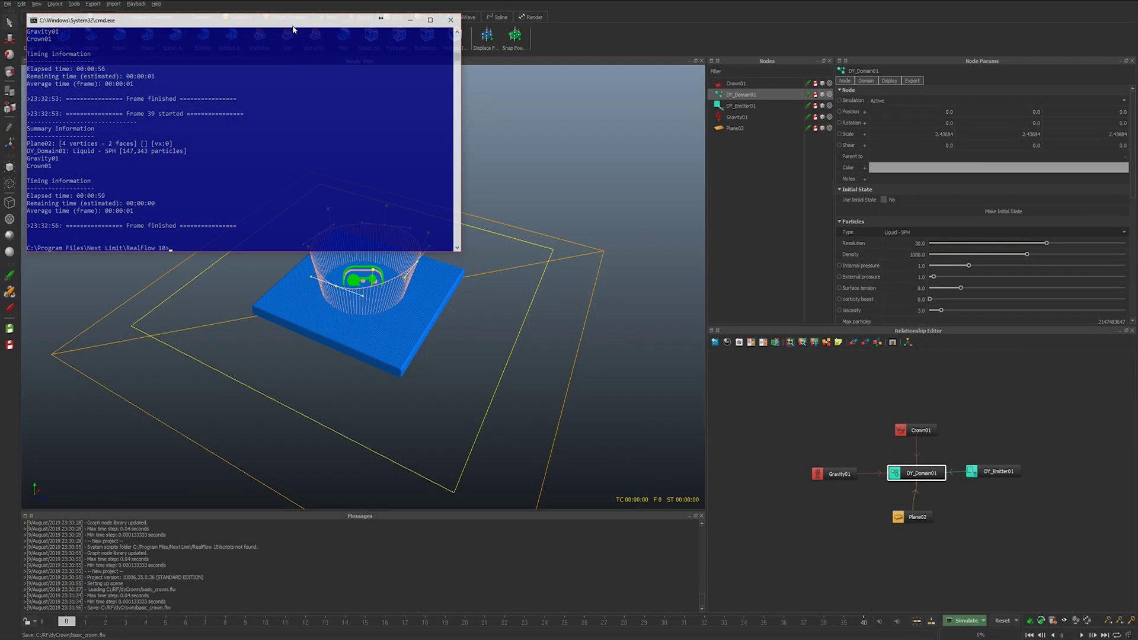
{"action": "left_click_drag", "start_coordinate": [373, 8], "coordinate": [799, 158]}
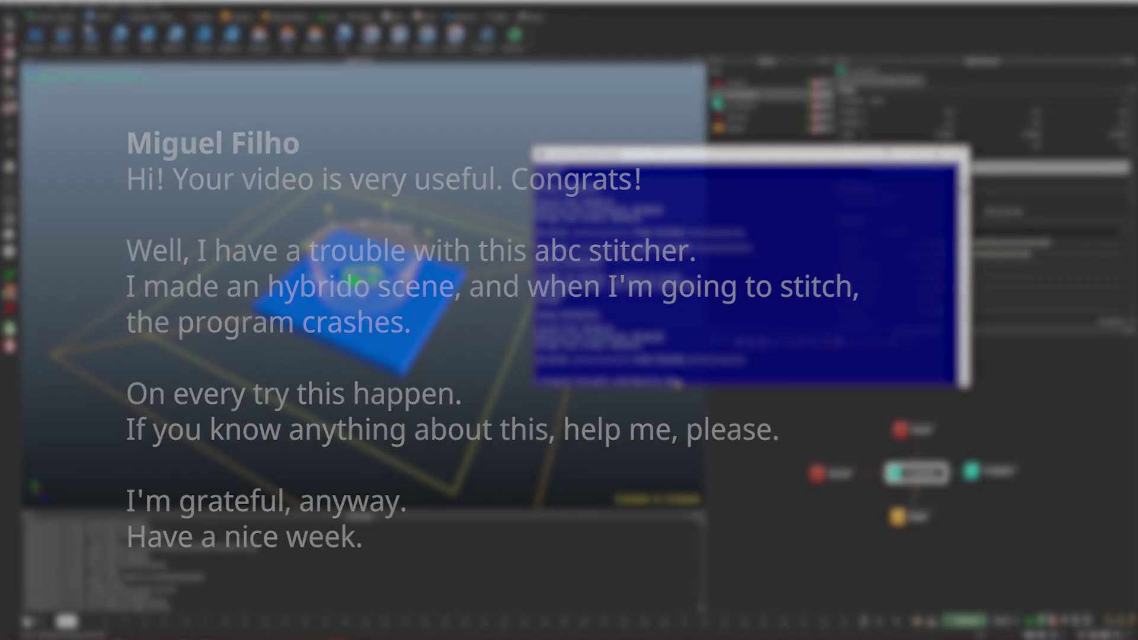
{"action": "left_click_drag", "start_coordinate": [657, 157], "coordinate": [390, 81]}
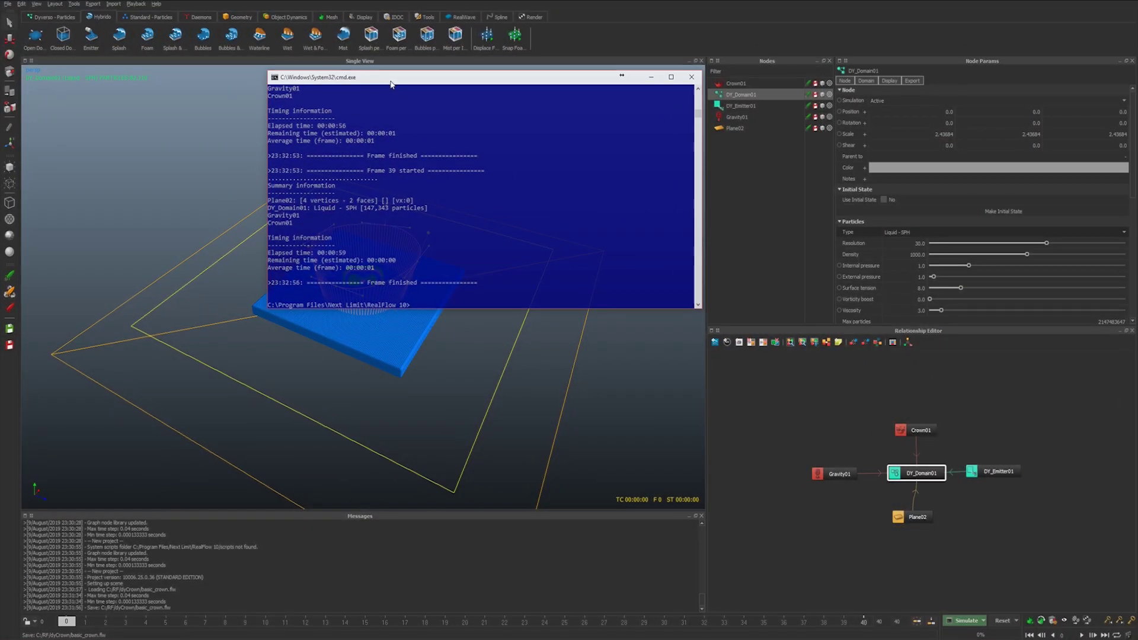
{"action": "left_click", "coordinate": [691, 77]}
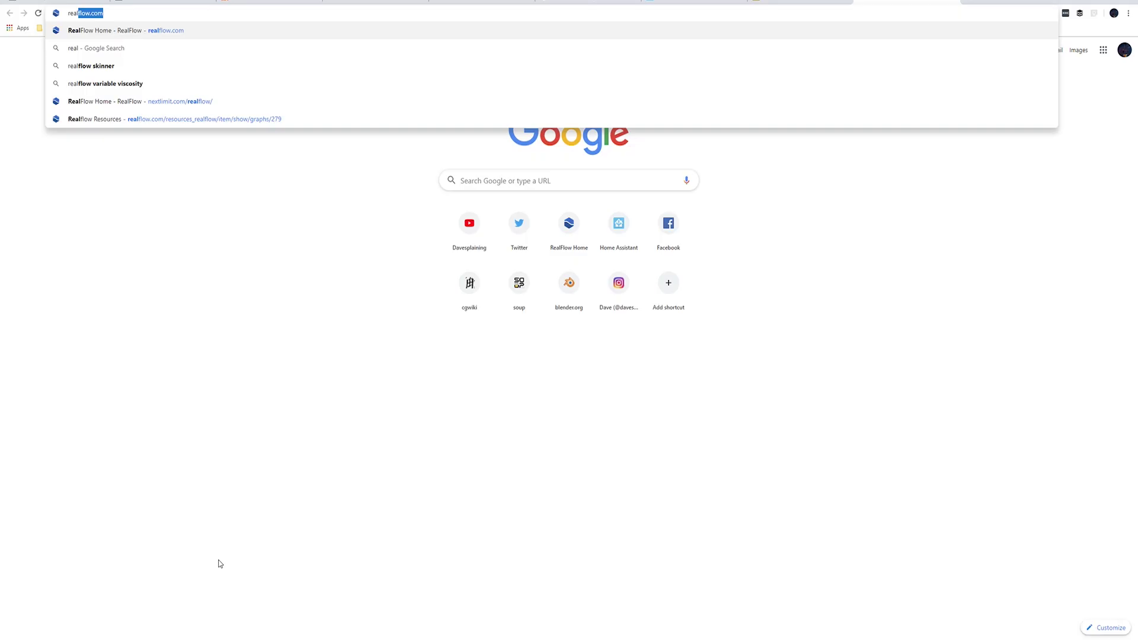
- Open realflow.com in Chrome and look through the home page, including the RealFlow 10.5 New Features entry
{"action": "key", "text": "Return"}
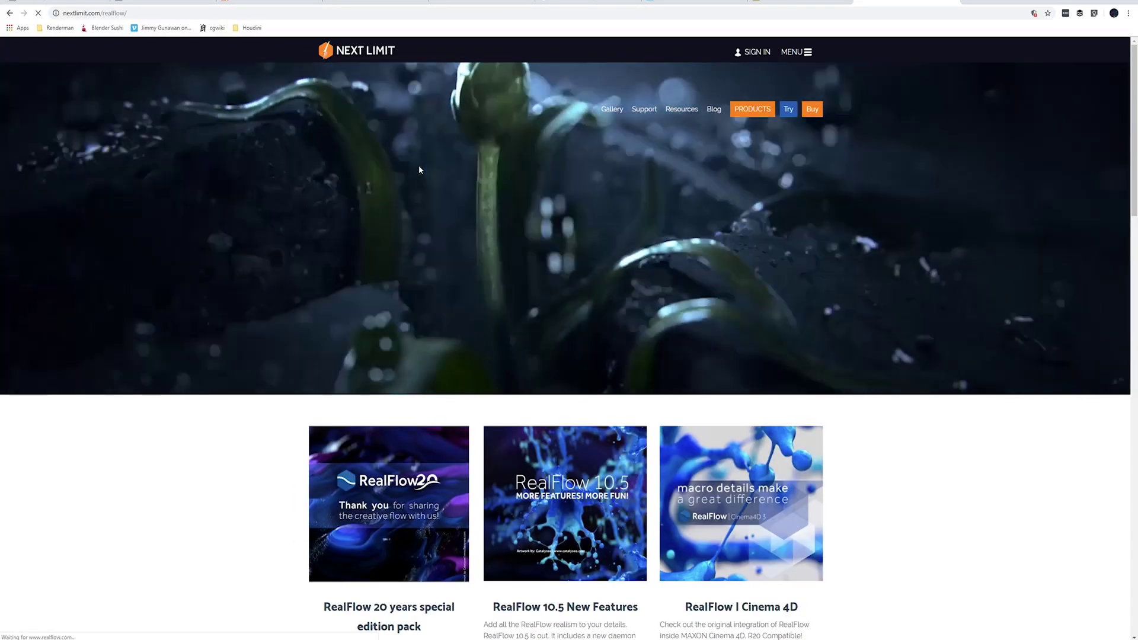
{"action": "scroll", "coordinate": [276, 282], "scroll_direction": "down", "scroll_amount": 4}
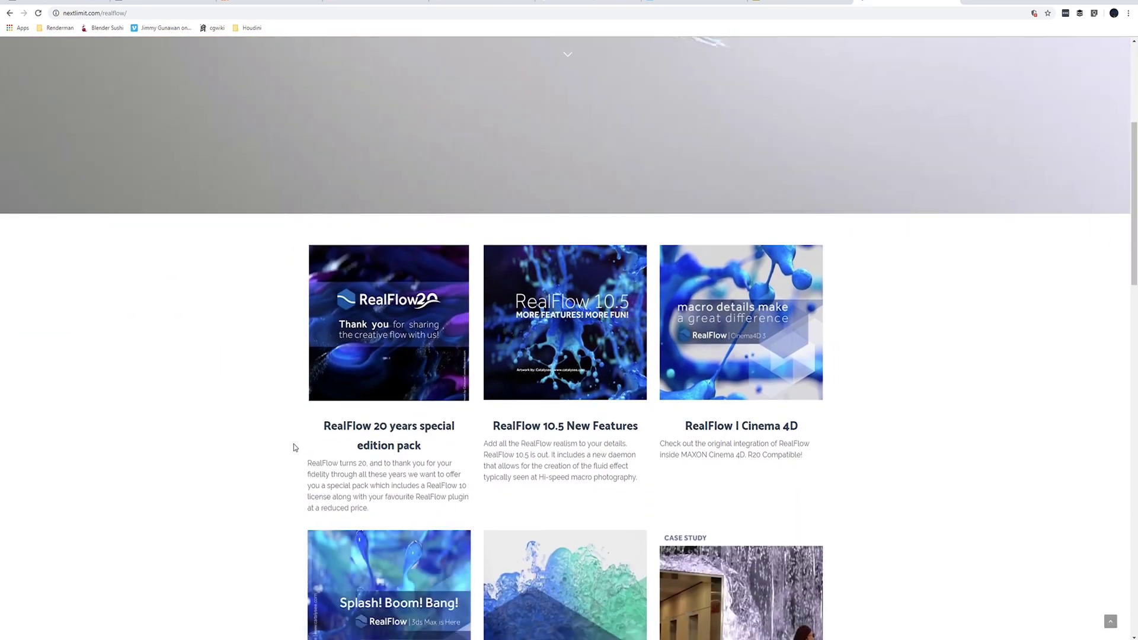
{"action": "scroll", "coordinate": [291, 445], "scroll_direction": "up", "scroll_amount": 4}
{"action": "scroll", "coordinate": [439, 341], "scroll_direction": "down", "scroll_amount": 4}
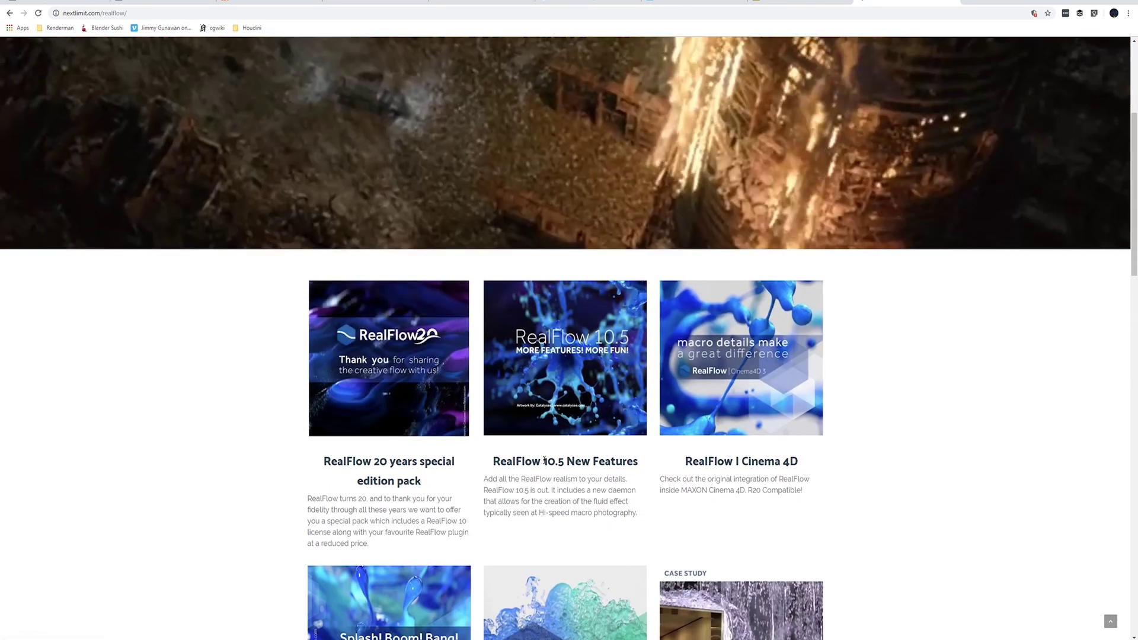
{"action": "left_click_drag", "start_coordinate": [533, 461], "coordinate": [593, 463]}
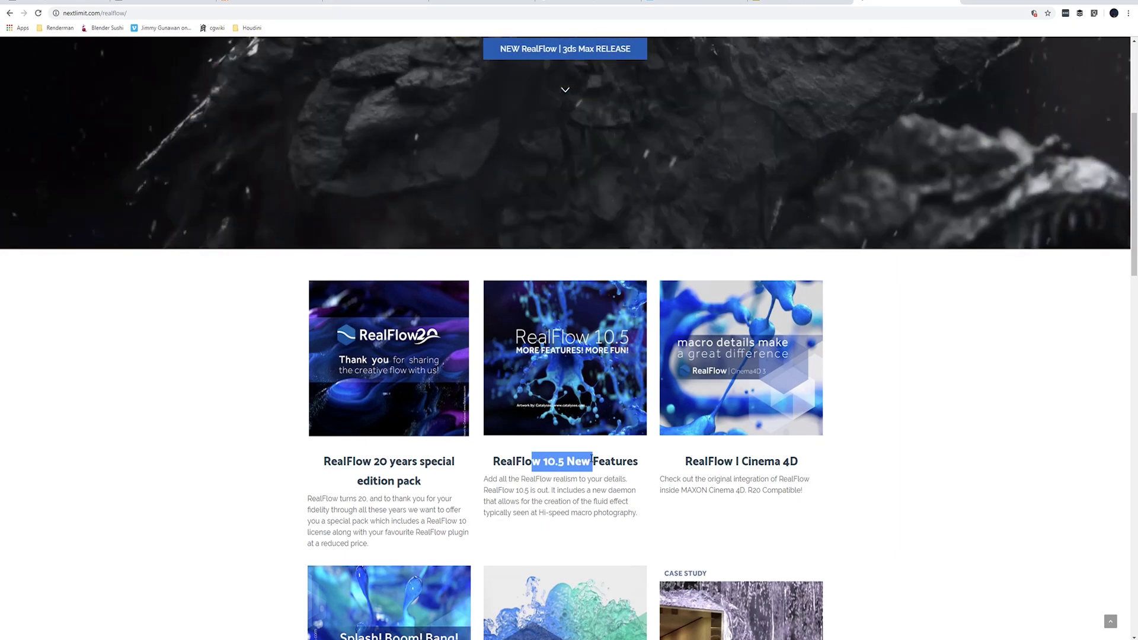
{"action": "left_click", "coordinate": [572, 465]}
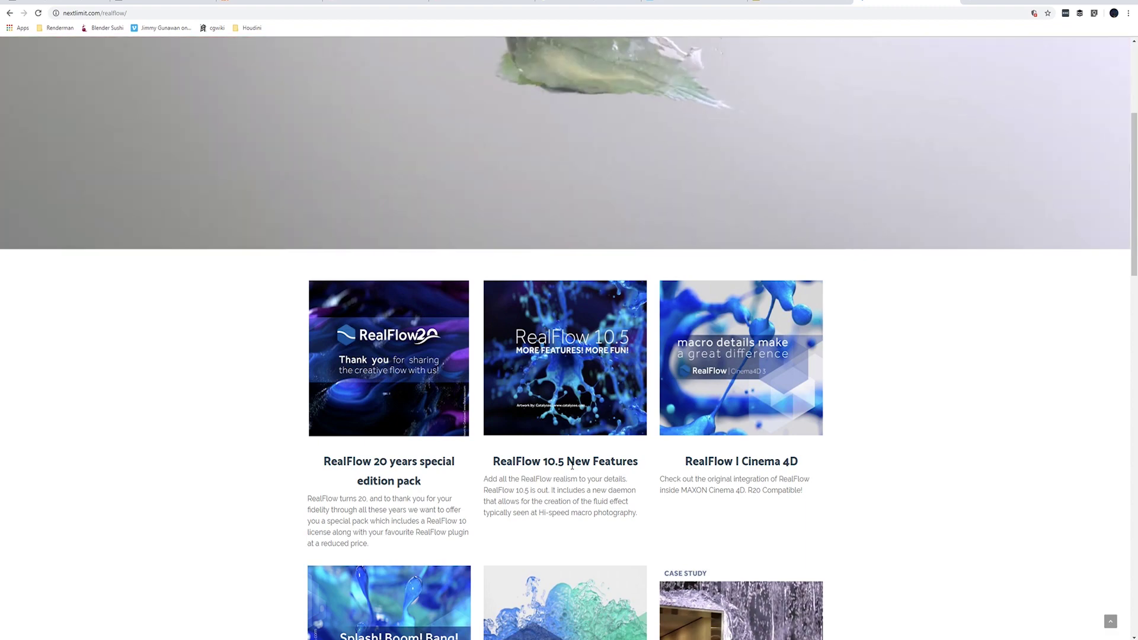
{"action": "scroll", "coordinate": [891, 569], "scroll_direction": "up", "scroll_amount": 4}
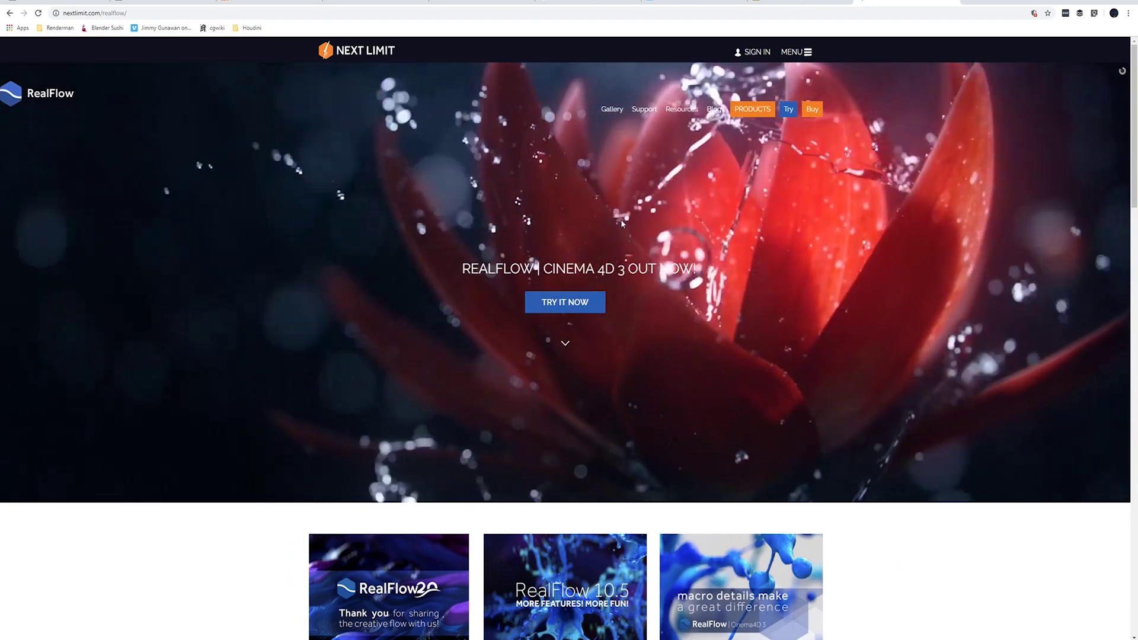
{"action": "scroll", "coordinate": [829, 379], "scroll_direction": "down", "scroll_amount": 2}
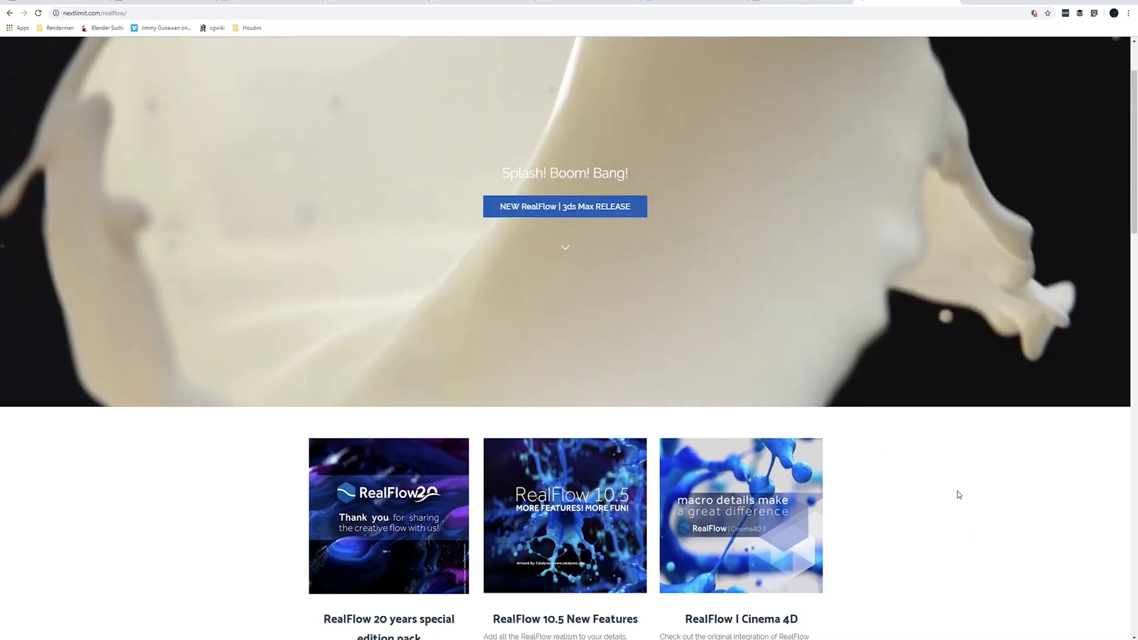
{"action": "scroll", "coordinate": [957, 491], "scroll_direction": "up", "scroll_amount": 2}
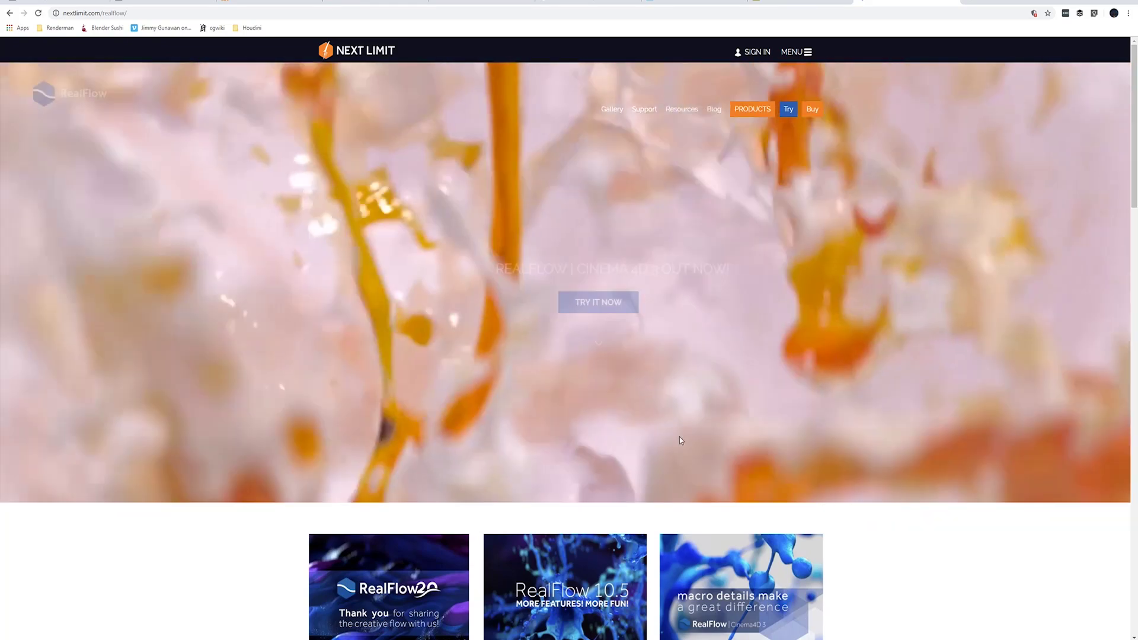
{"action": "scroll", "coordinate": [681, 408], "scroll_direction": "down", "scroll_amount": 2}
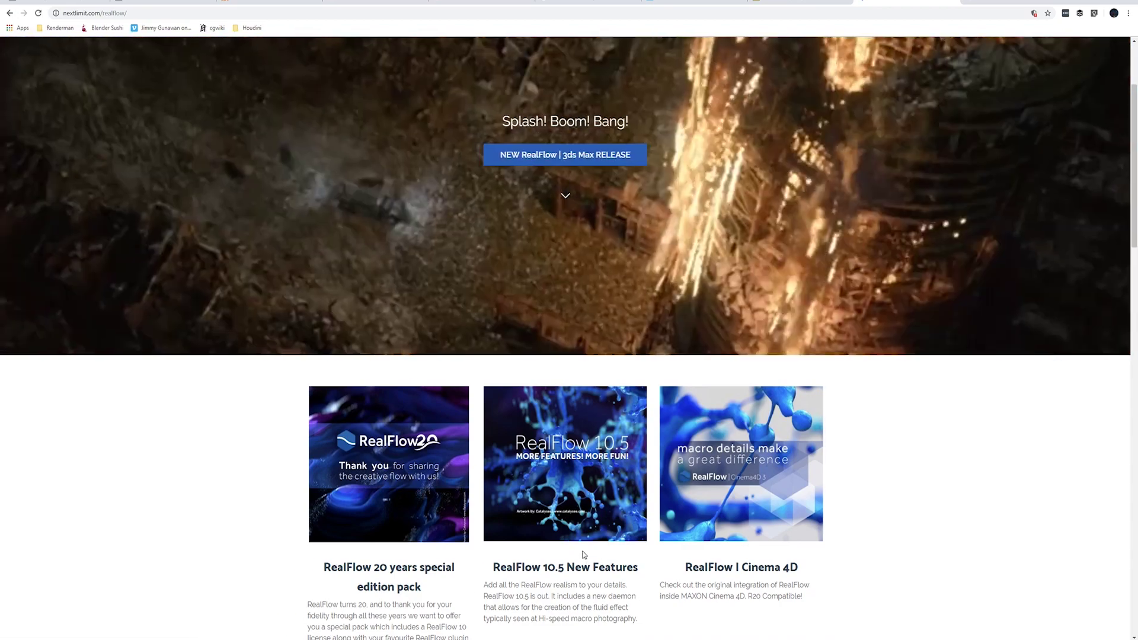
{"action": "scroll", "coordinate": [586, 553], "scroll_direction": "up", "scroll_amount": 2}
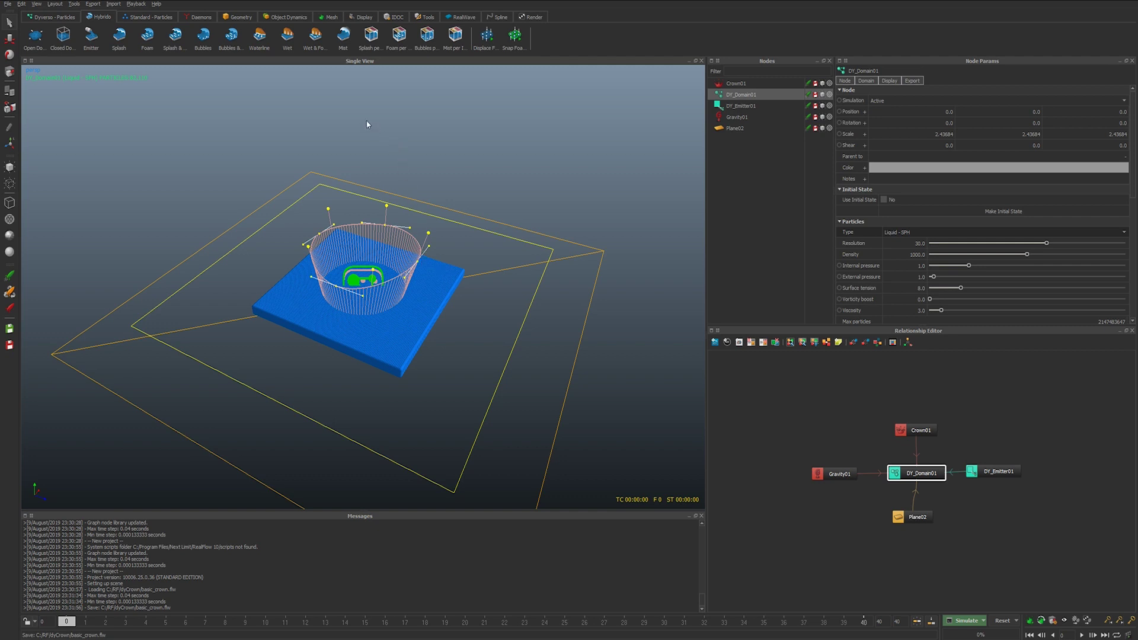
- In RealFlow, open the Alembic Stitcher Tool, enlarge its window and bring up the file chooser for adding Alembic files
{"action": "left_click", "coordinate": [427, 18]}
{"action": "left_click", "coordinate": [164, 41]}
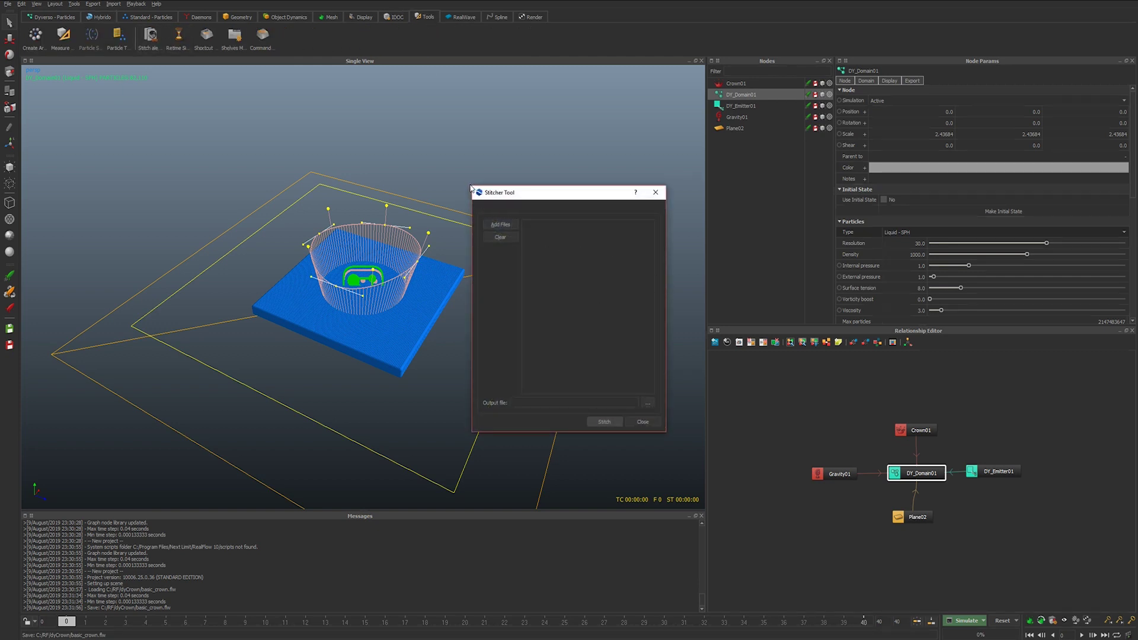
{"action": "left_click_drag", "start_coordinate": [473, 186], "coordinate": [423, 118]}
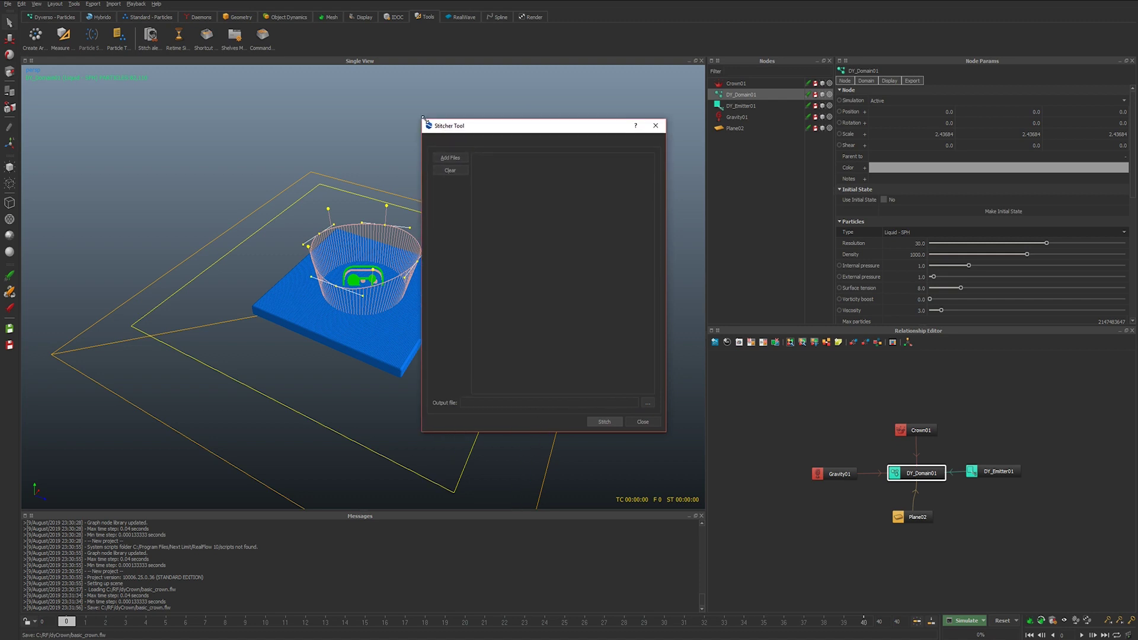
{"action": "left_click", "coordinate": [448, 159]}
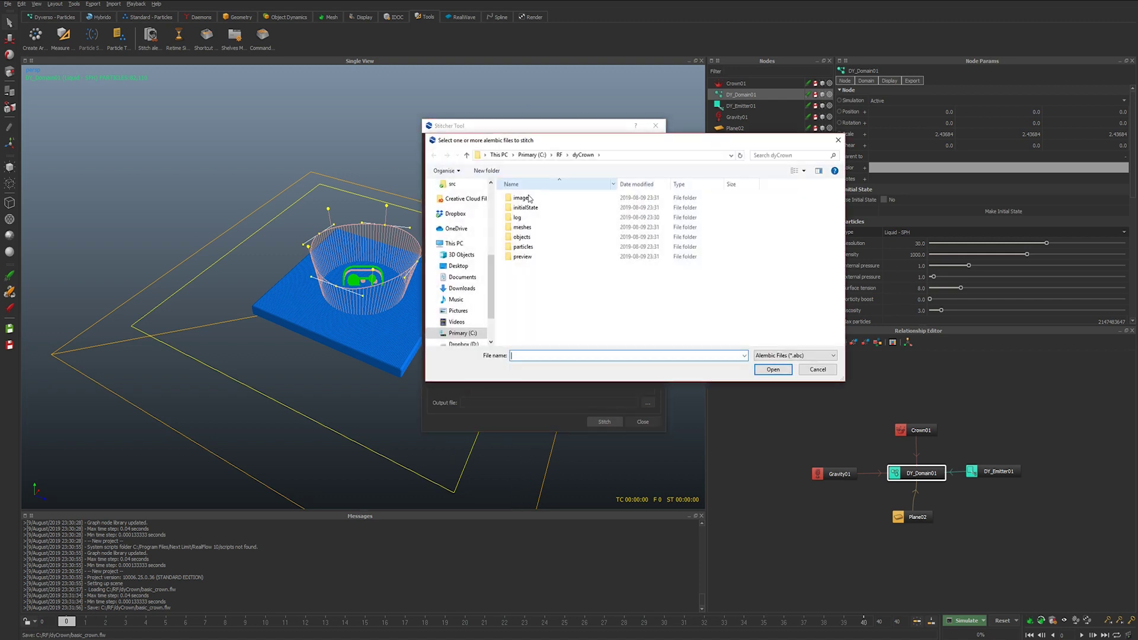
{"action": "left_click", "coordinate": [531, 248]}
{"action": "double_click", "coordinate": [532, 248]}
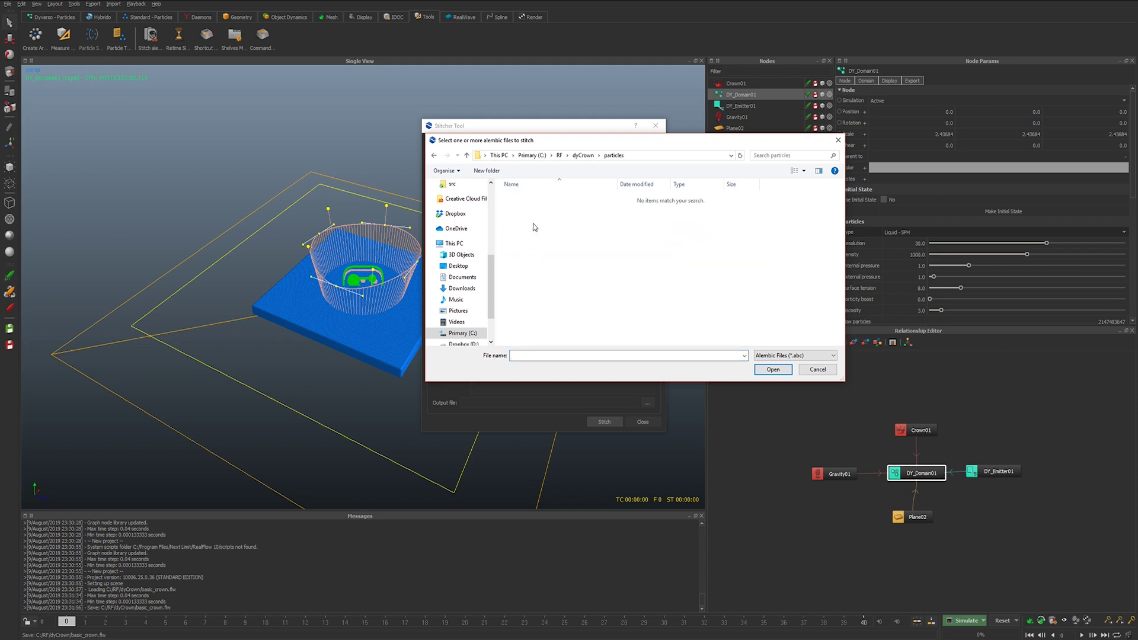
{"action": "left_click", "coordinate": [583, 155]}
- Browse to the meshes folder of the bts_a project in F:\Cache\RF
{"action": "scroll", "coordinate": [467, 257], "scroll_direction": "up", "scroll_amount": 3}
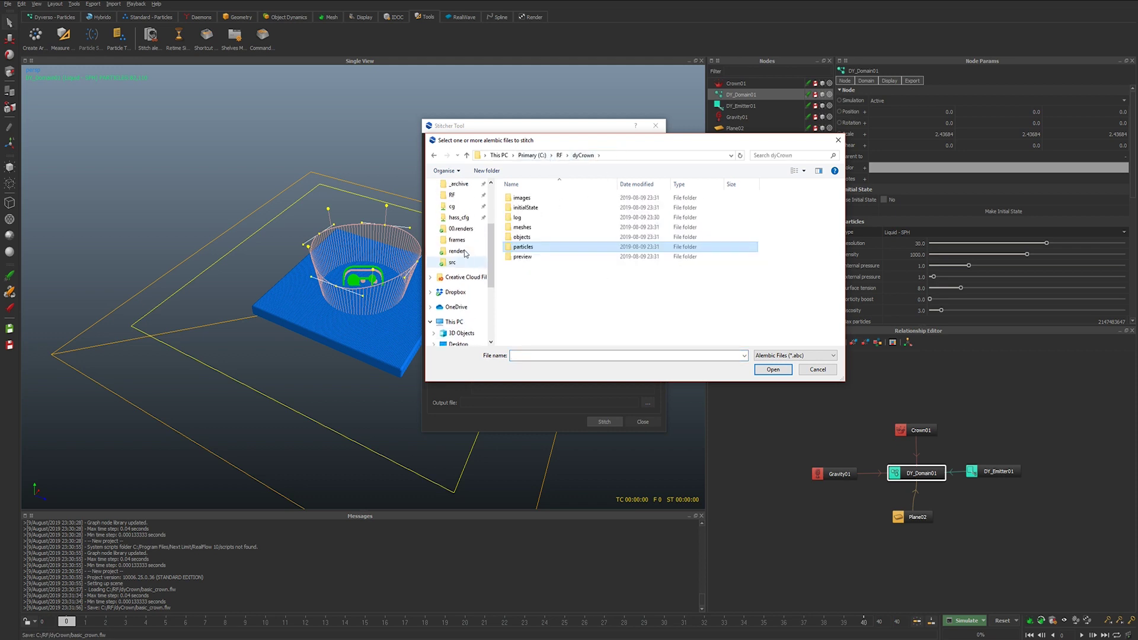
{"action": "left_click", "coordinate": [452, 195]}
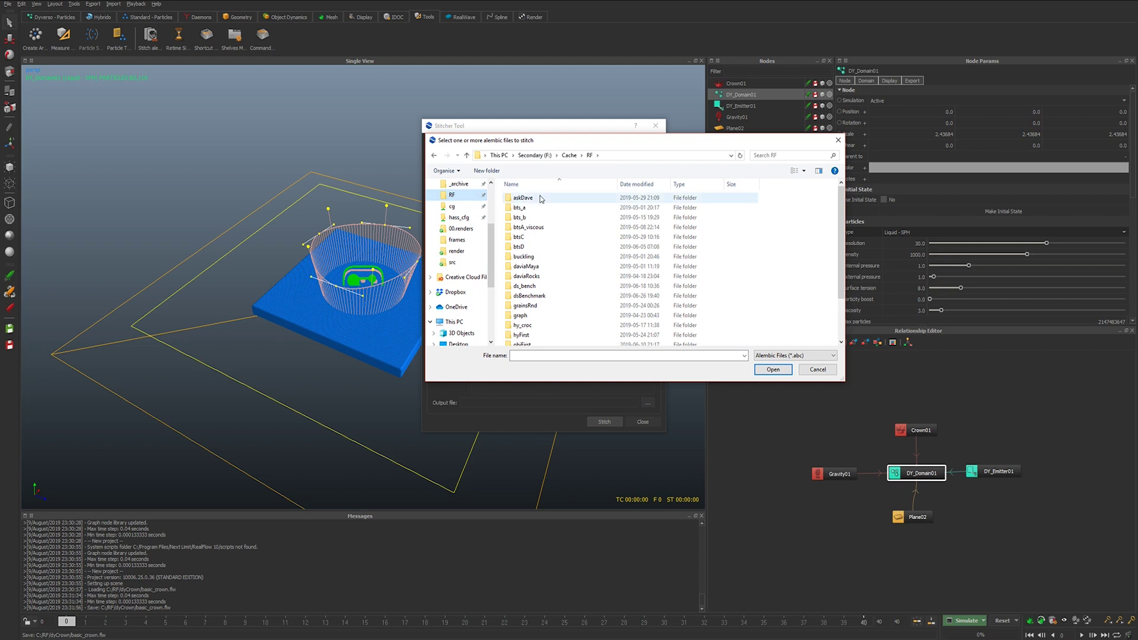
{"action": "double_click", "coordinate": [521, 207]}
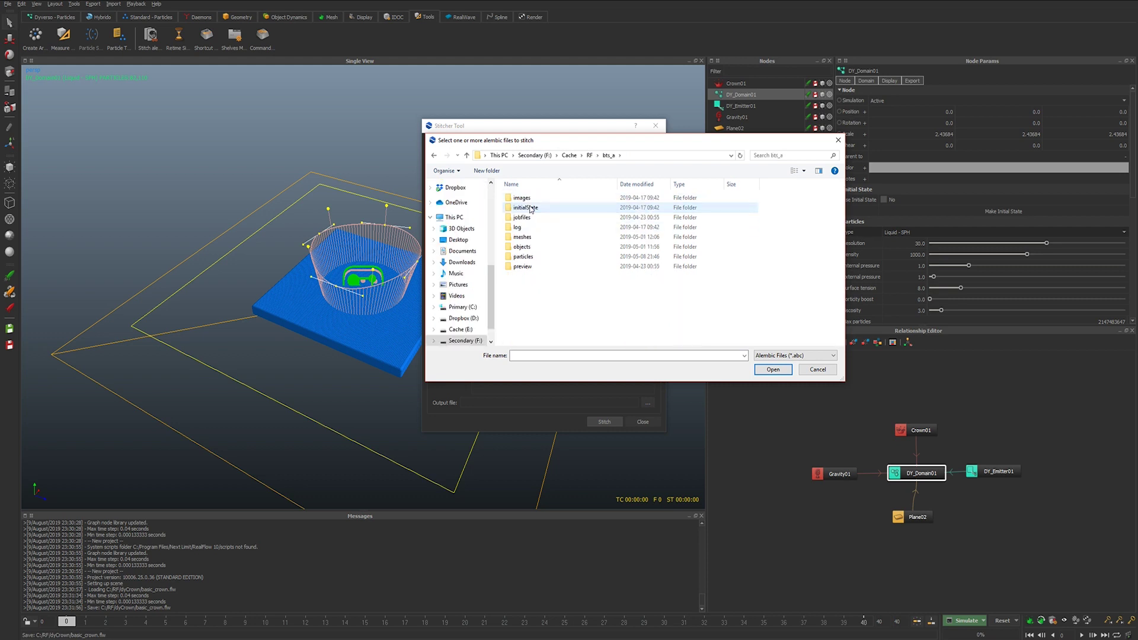
{"action": "double_click", "coordinate": [529, 238]}
- Select all the ParticleMesh Alembic files in the meshes folder and add them to the Stitcher Tool's list
{"action": "left_click", "coordinate": [552, 200]}
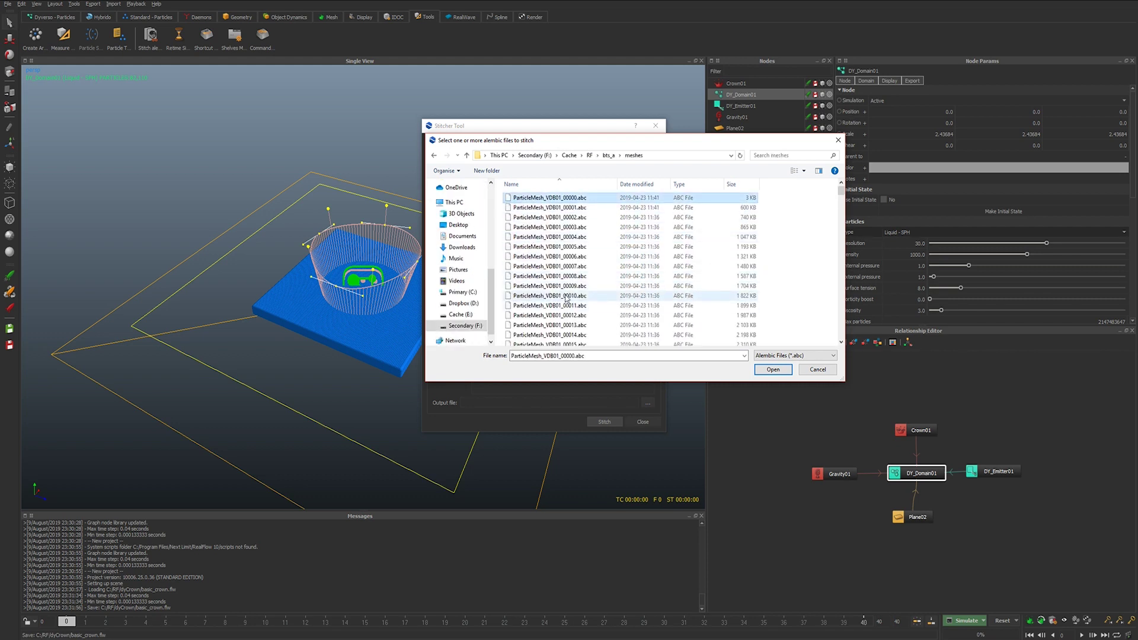
{"action": "scroll", "coordinate": [566, 302], "scroll_direction": "down", "scroll_amount": 15}
{"action": "scroll", "coordinate": [566, 307], "scroll_direction": "down", "scroll_amount": 20}
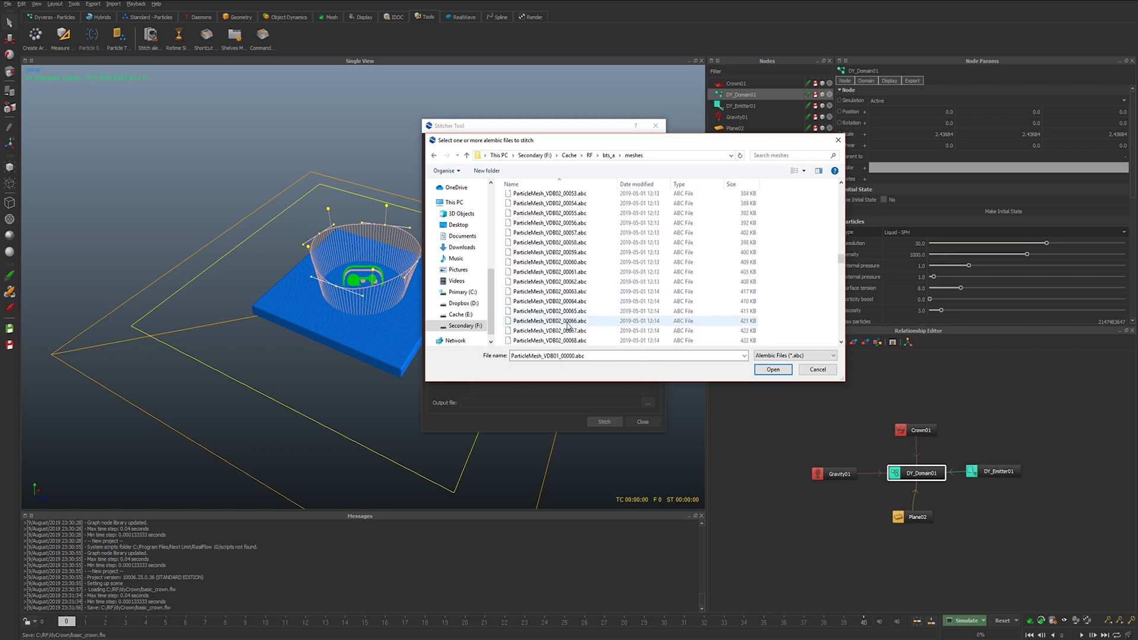
{"action": "left_click", "coordinate": [566, 331], "text": "shift"}
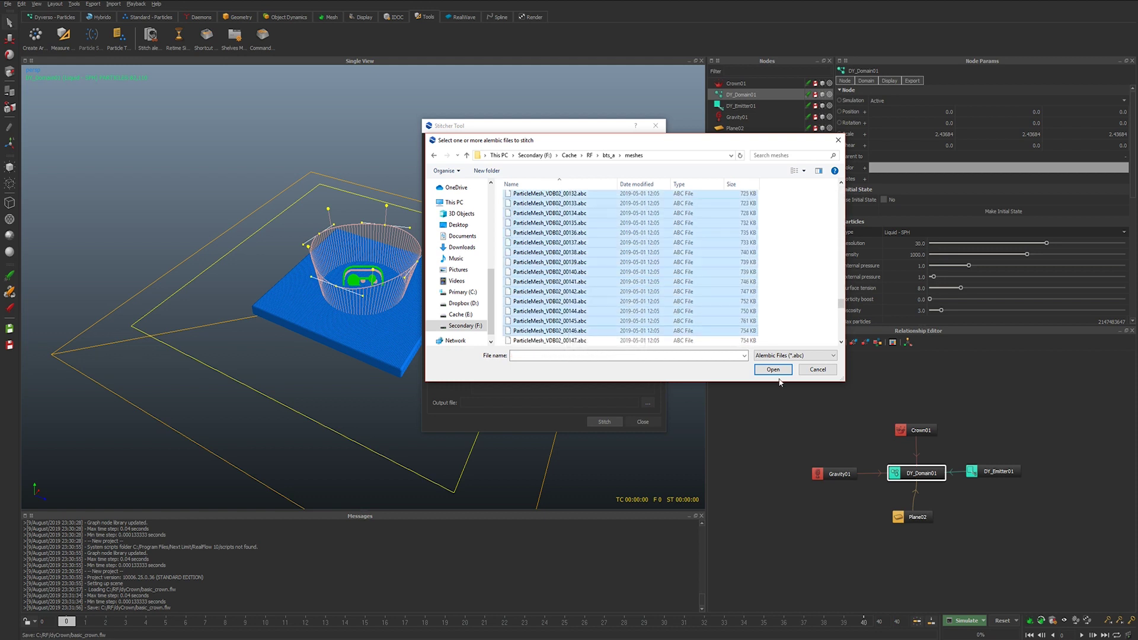
{"action": "scroll", "coordinate": [607, 301], "scroll_direction": "down", "scroll_amount": 9}
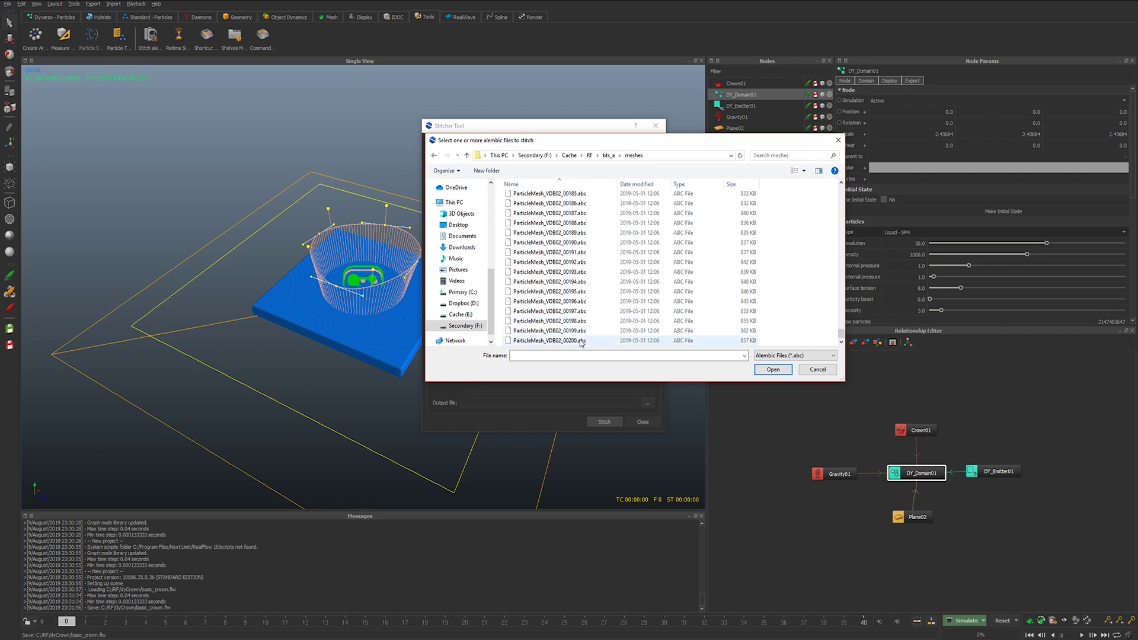
{"action": "key", "text": "ctrl+a"}
{"action": "left_click", "coordinate": [773, 369]}
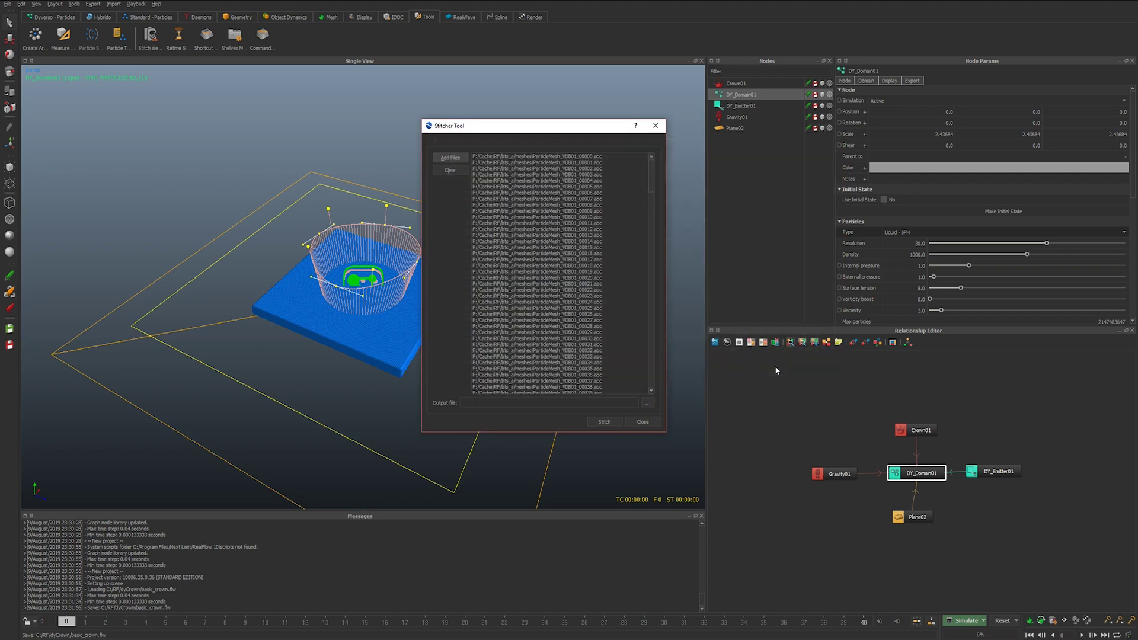
- Set the stitch output to abcStitch.abc on the Desktop, stitch the files and close the Stitcher Tool
{"action": "left_click", "coordinate": [654, 400]}
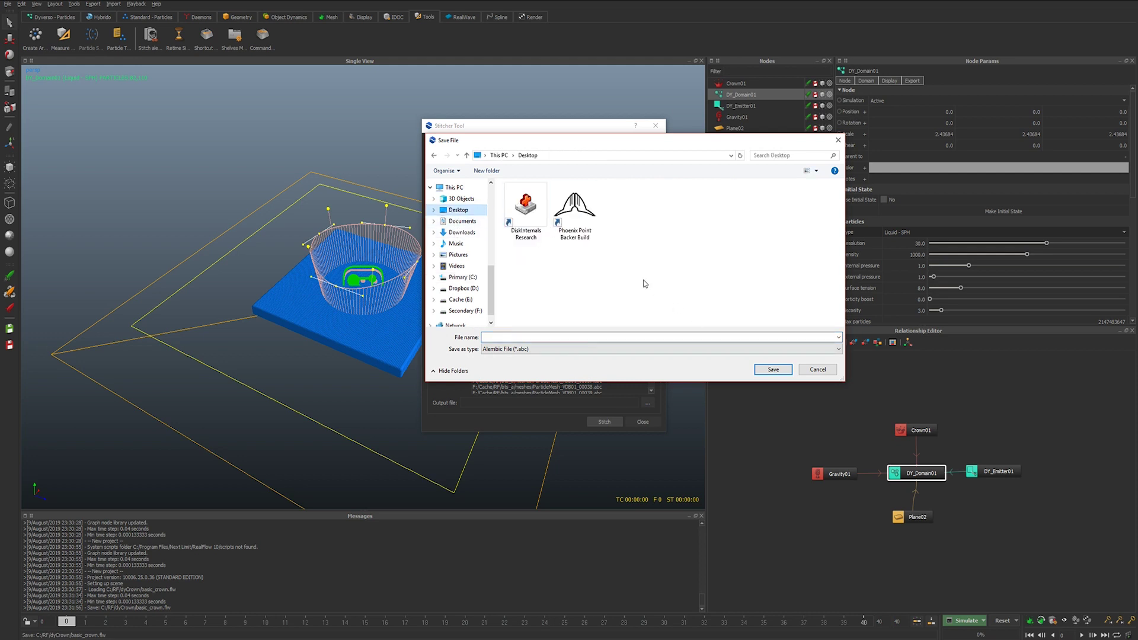
{"action": "type", "text": "abcStitch"}
{"action": "key", "text": "Return"}
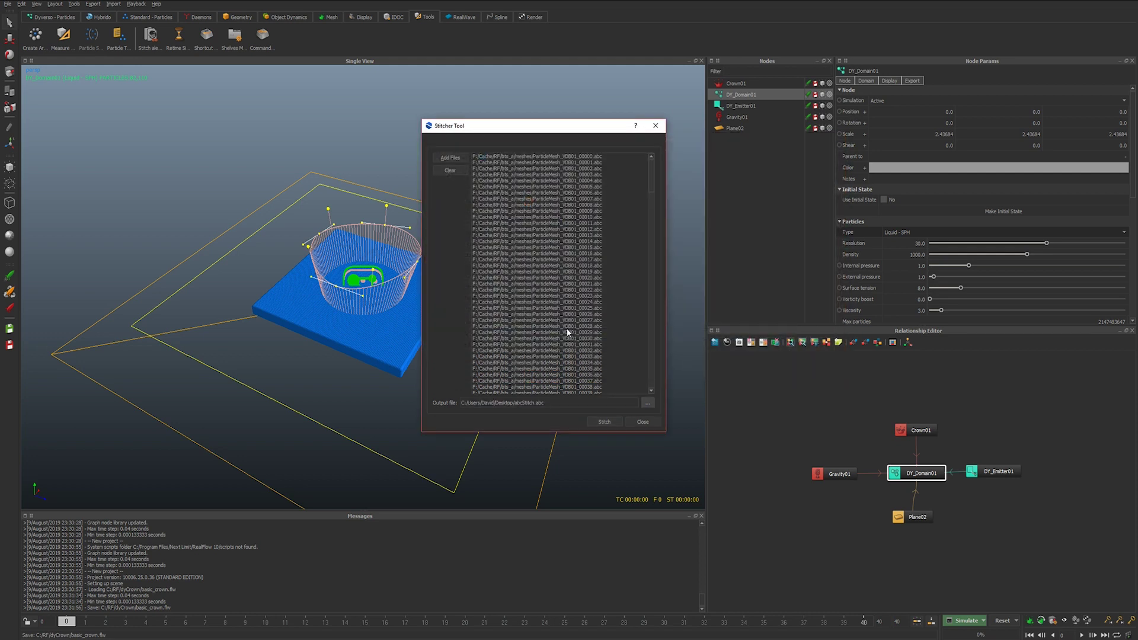
{"action": "left_click", "coordinate": [605, 422]}
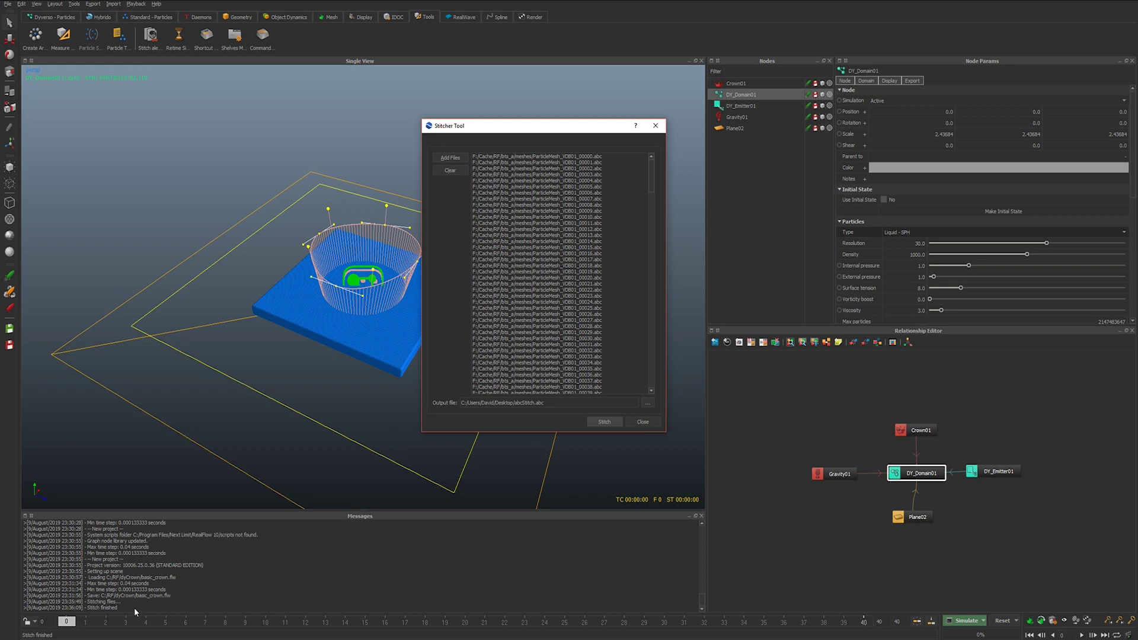
{"action": "left_click", "coordinate": [645, 422]}
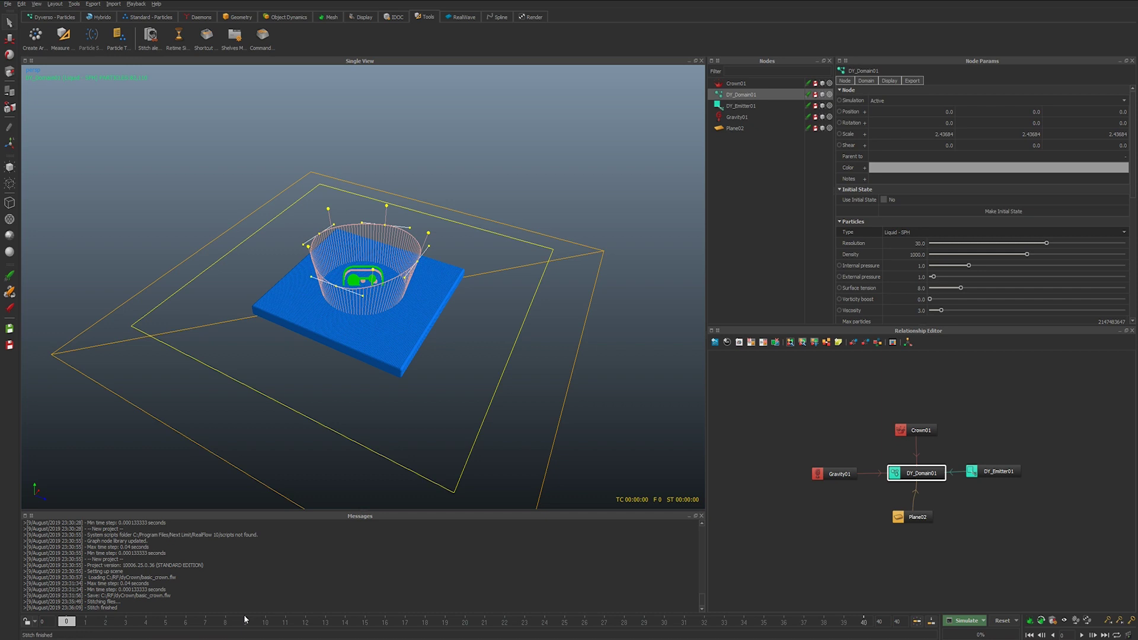
- Look over the particle and Hybrido mesh entries in Export Central, and close it
{"action": "key", "text": "F12"}
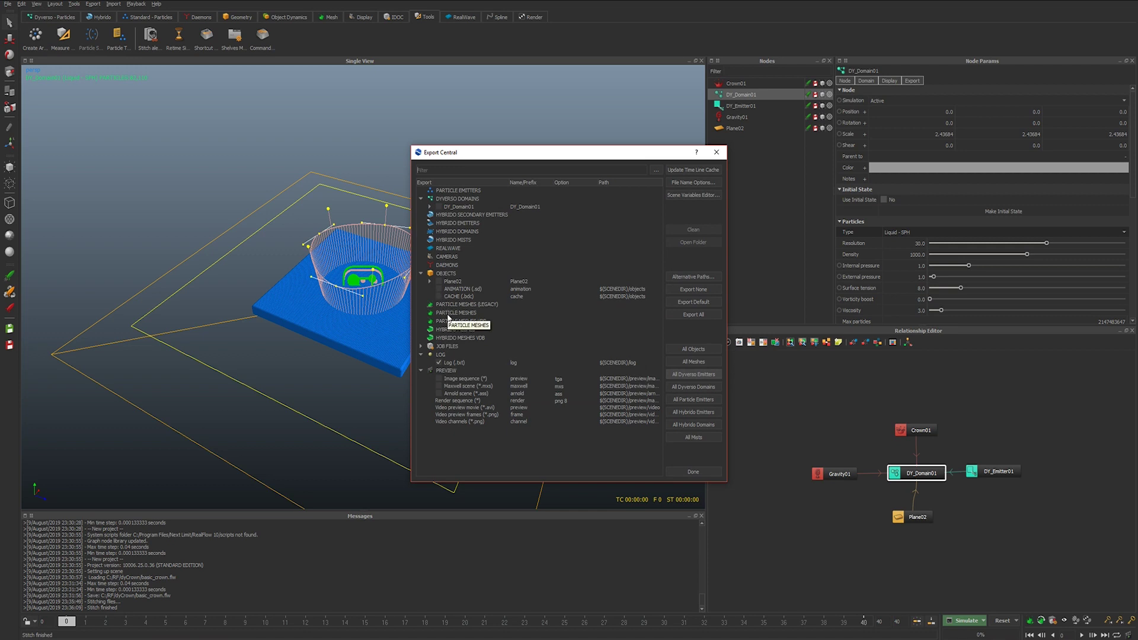
{"action": "left_click", "coordinate": [715, 152]}
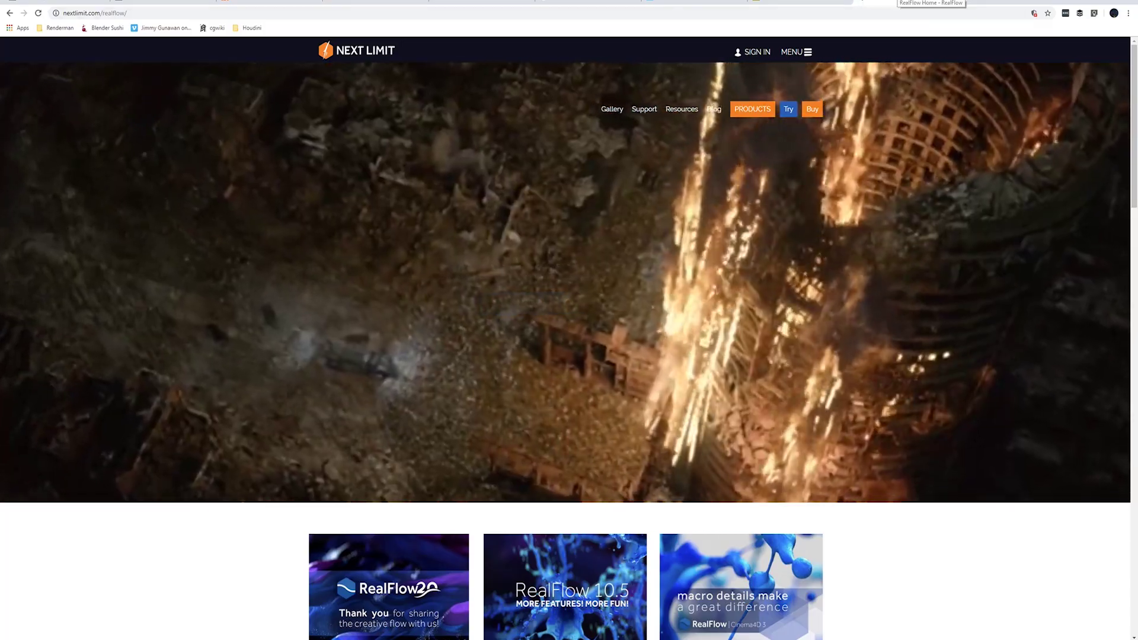
- Switch to YouTube in Chrome and open the Liquid ABC breakdown: A - Viscosity video from the Davesplaining channel page
{"action": "left_click", "coordinate": [375, 1]}
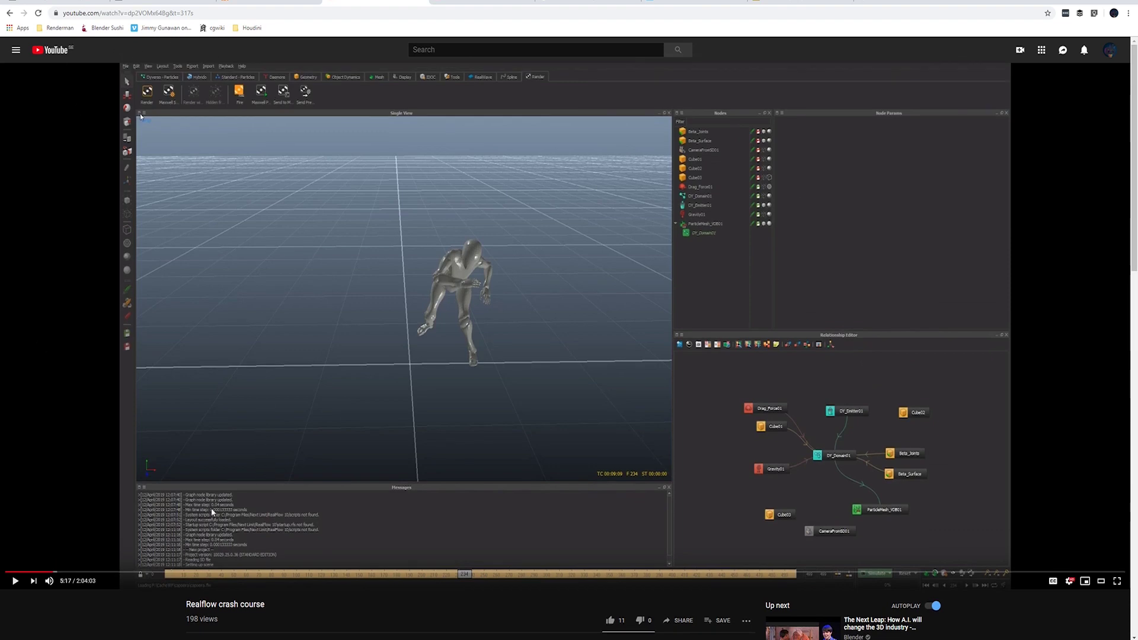
{"action": "scroll", "coordinate": [213, 509], "scroll_direction": "down", "scroll_amount": 3}
{"action": "left_click", "coordinate": [236, 462]}
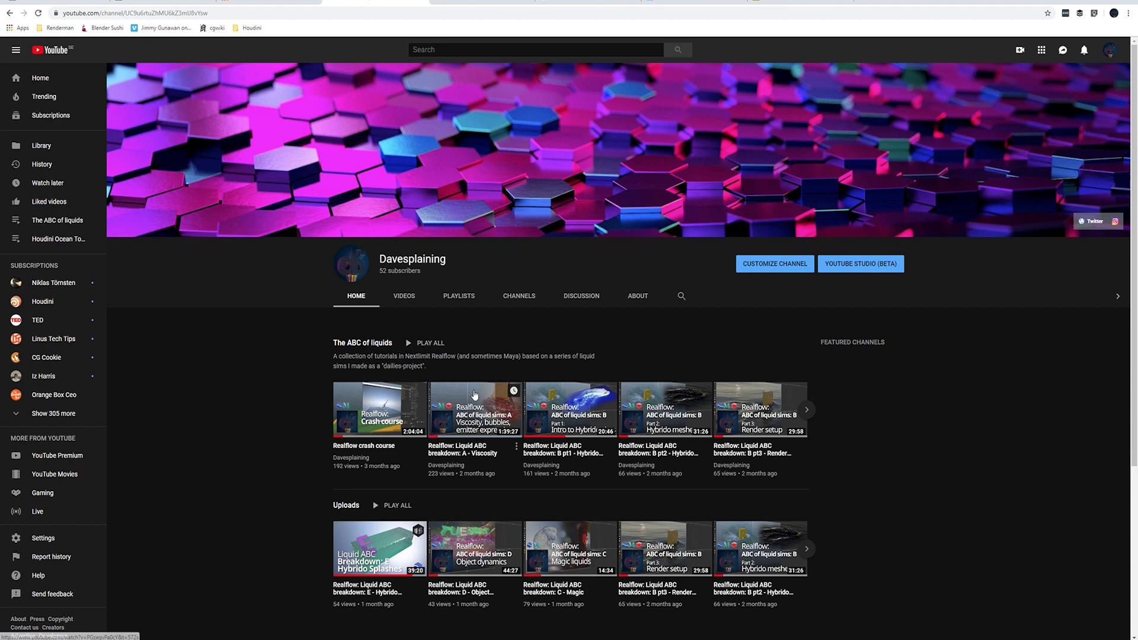
{"action": "left_click", "coordinate": [469, 409]}
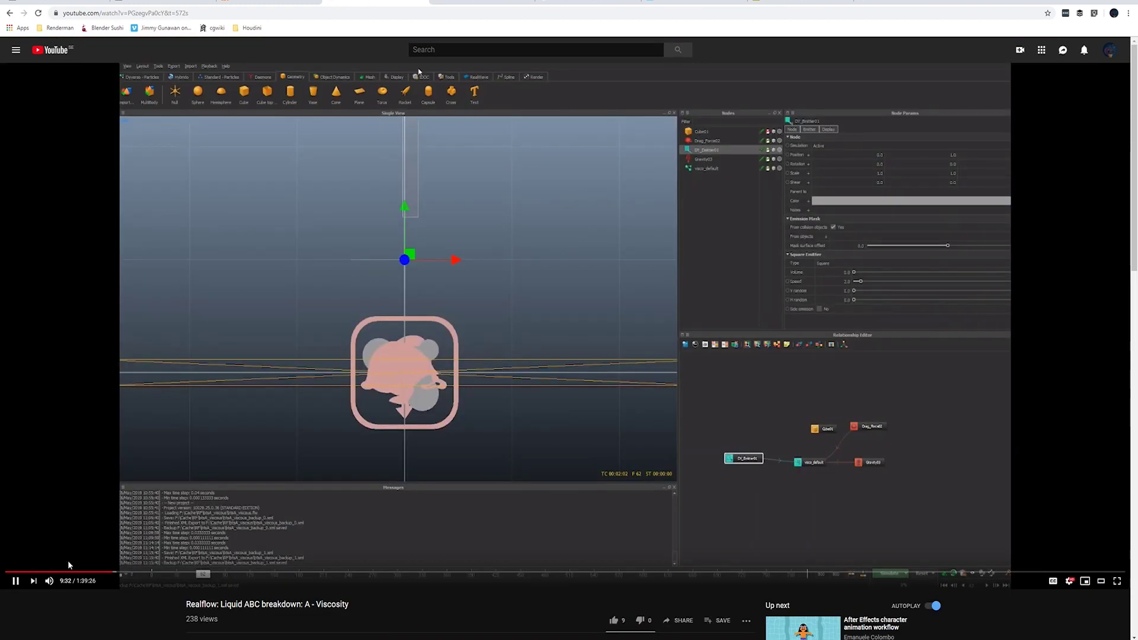
- Mute the Viscosity video and skip forward through it to about 1:30:30
{"action": "left_click", "coordinate": [49, 581]}
{"action": "left_click", "coordinate": [366, 573]}
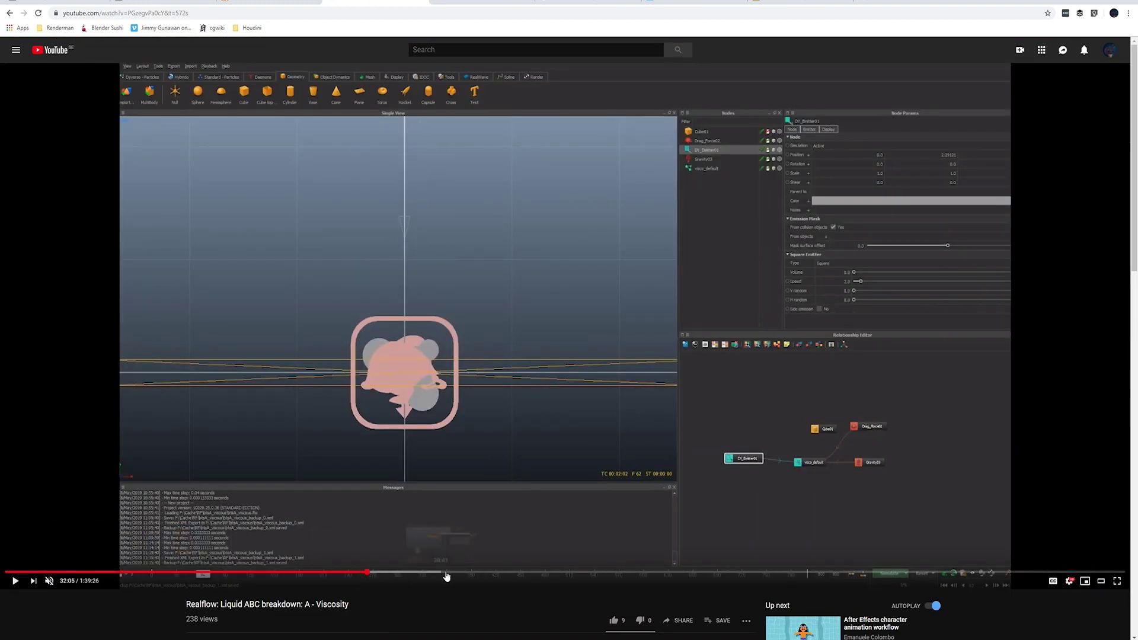
{"action": "left_click", "coordinate": [566, 573]}
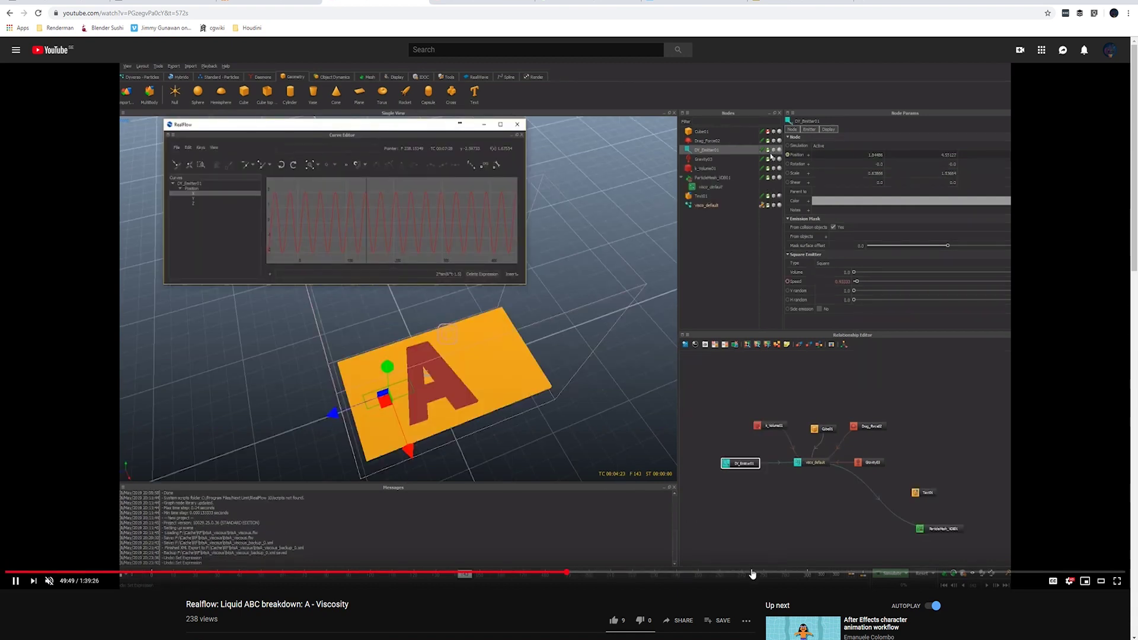
{"action": "left_click", "coordinate": [745, 573]}
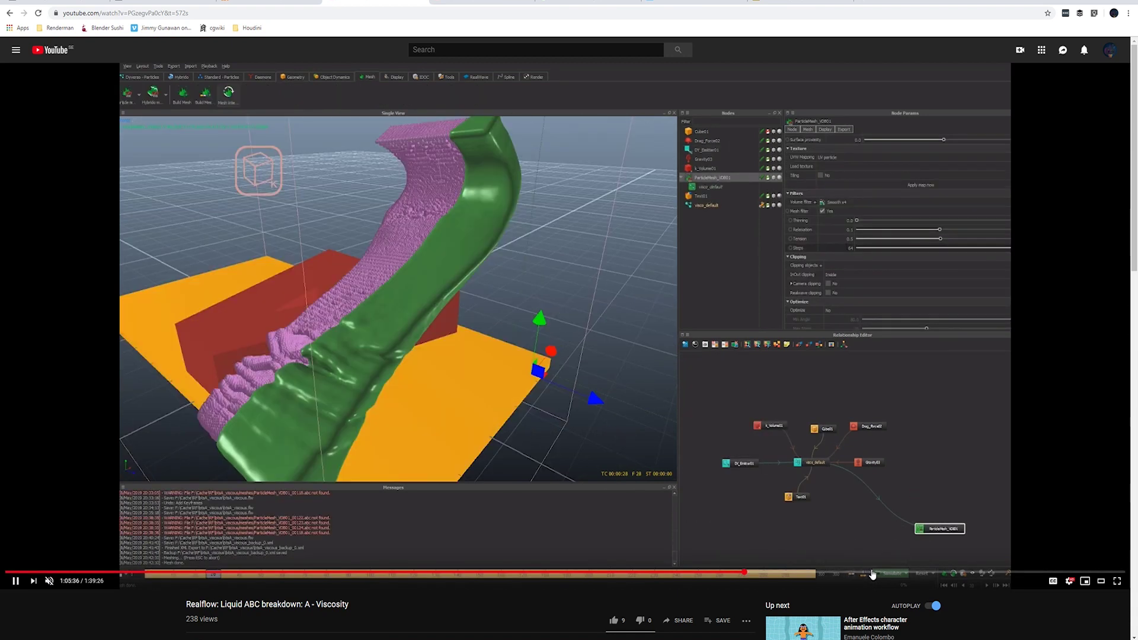
{"action": "left_click", "coordinate": [872, 573]}
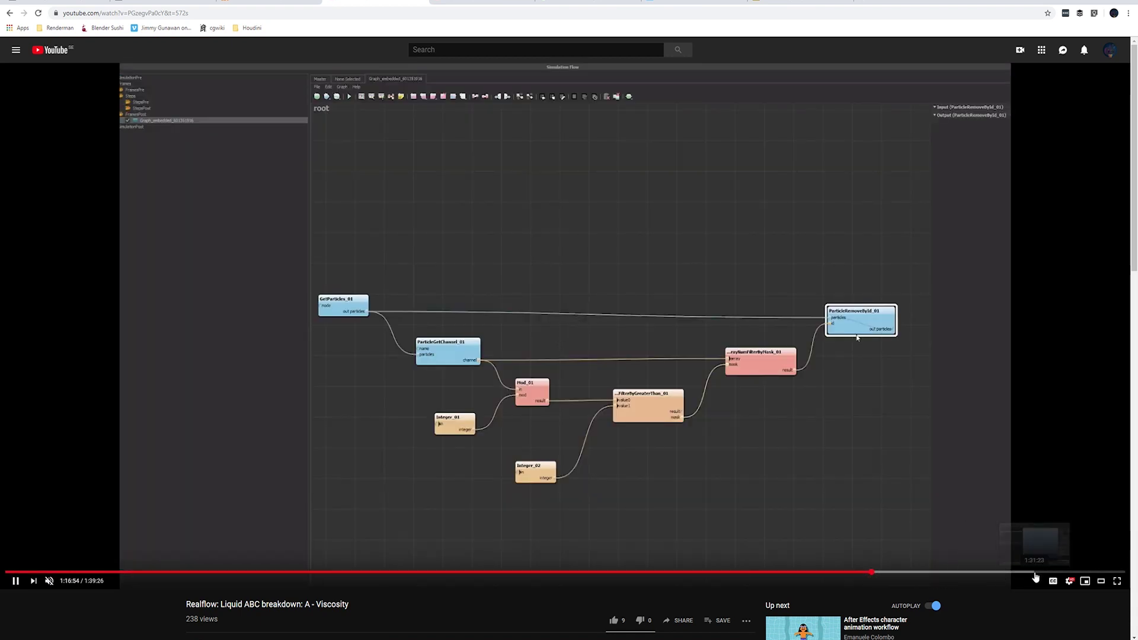
{"action": "left_click", "coordinate": [1028, 573]}
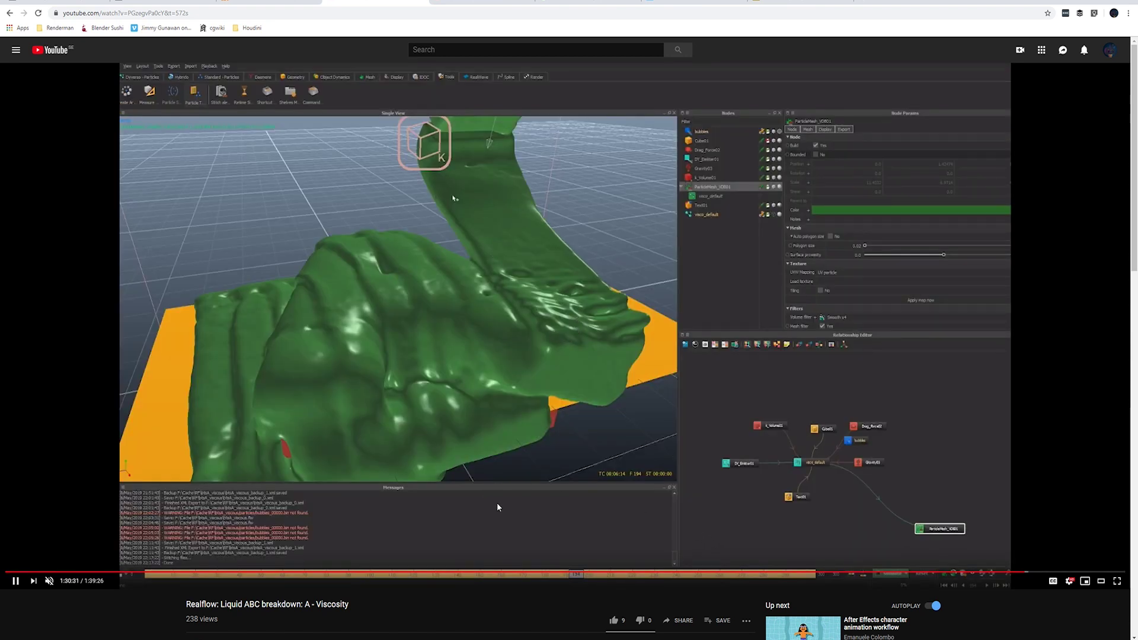
- Read the chapter list and viewer comments below the Viscosity video, and return to the player
{"action": "scroll", "coordinate": [498, 507], "scroll_direction": "down", "scroll_amount": 1}
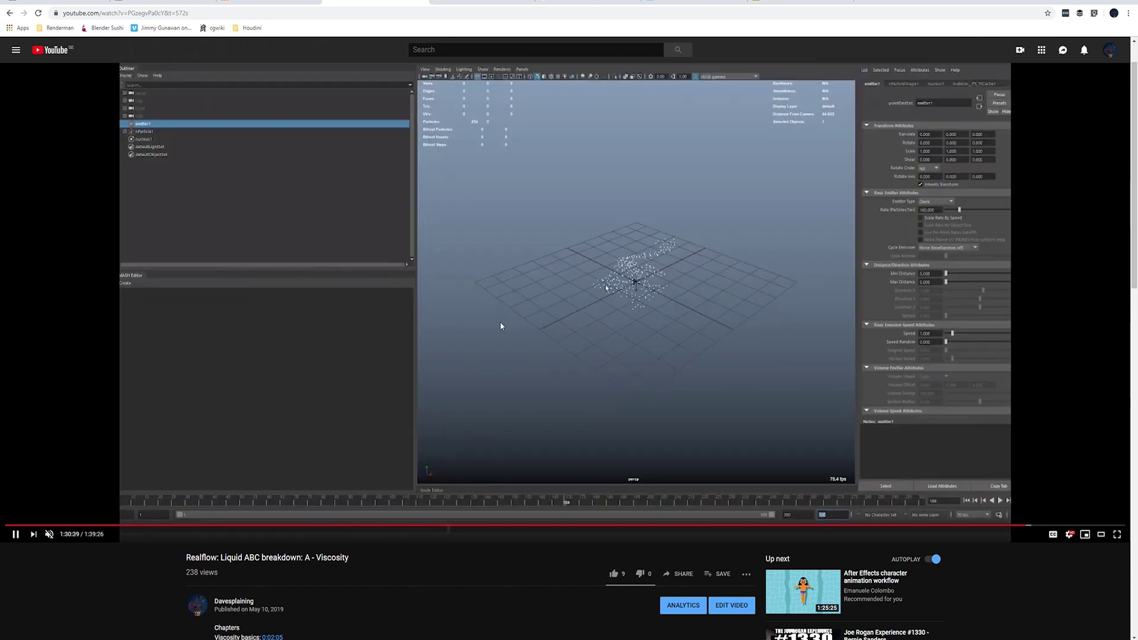
{"action": "scroll", "coordinate": [499, 323], "scroll_direction": "down", "scroll_amount": 5}
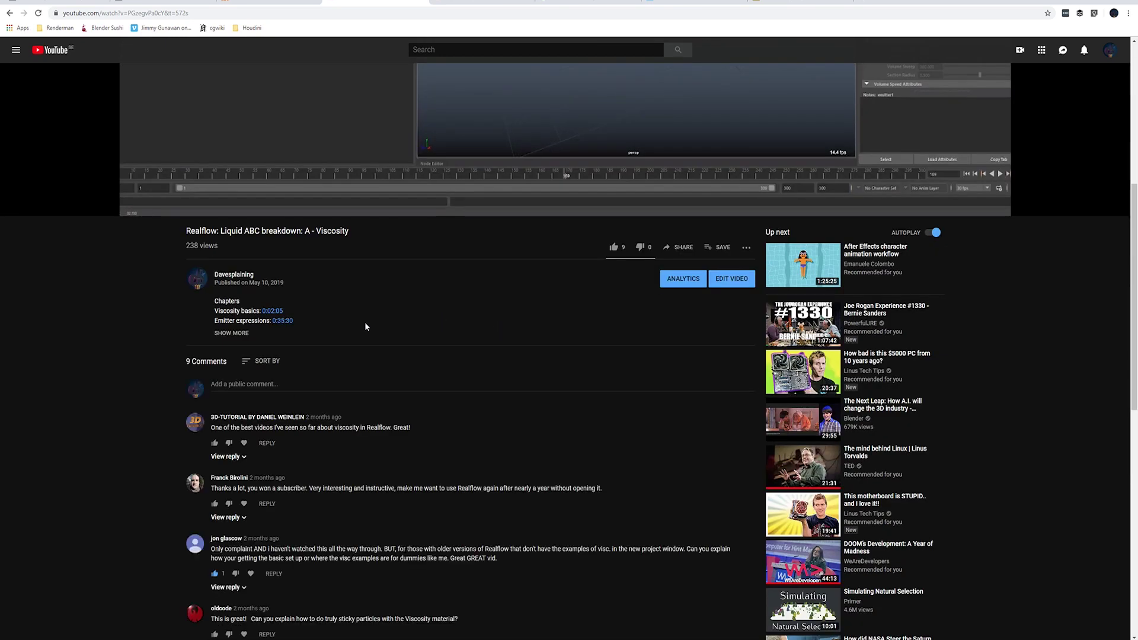
{"action": "scroll", "coordinate": [333, 404], "scroll_direction": "down", "scroll_amount": 2}
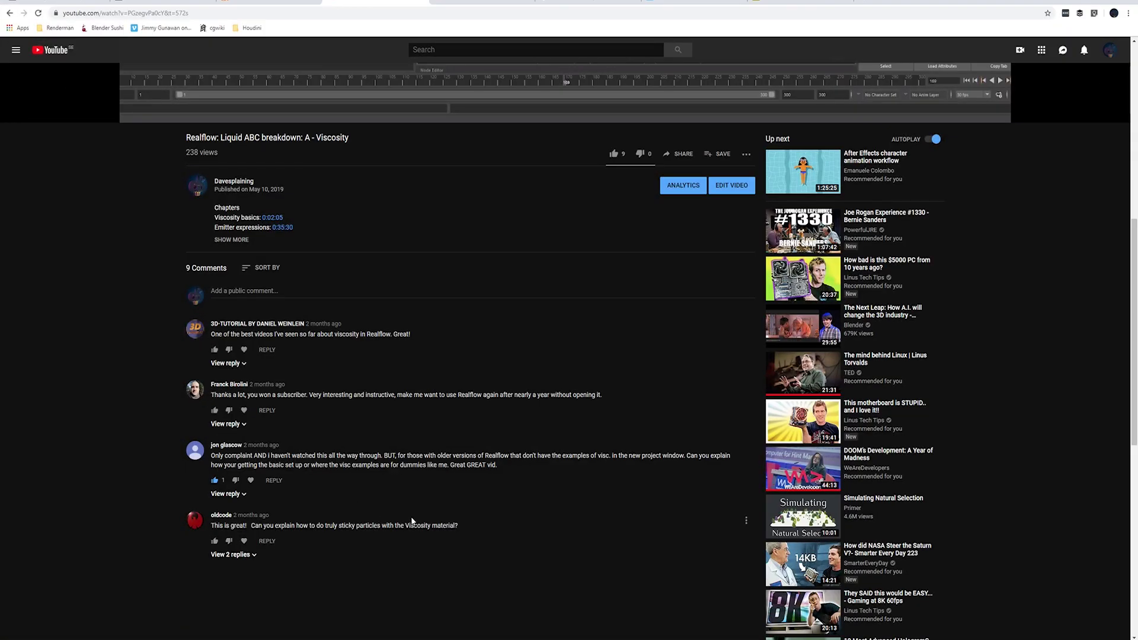
{"action": "scroll", "coordinate": [419, 507], "scroll_direction": "up", "scroll_amount": 6}
{"action": "scroll", "coordinate": [423, 512], "scroll_direction": "down", "scroll_amount": 5}
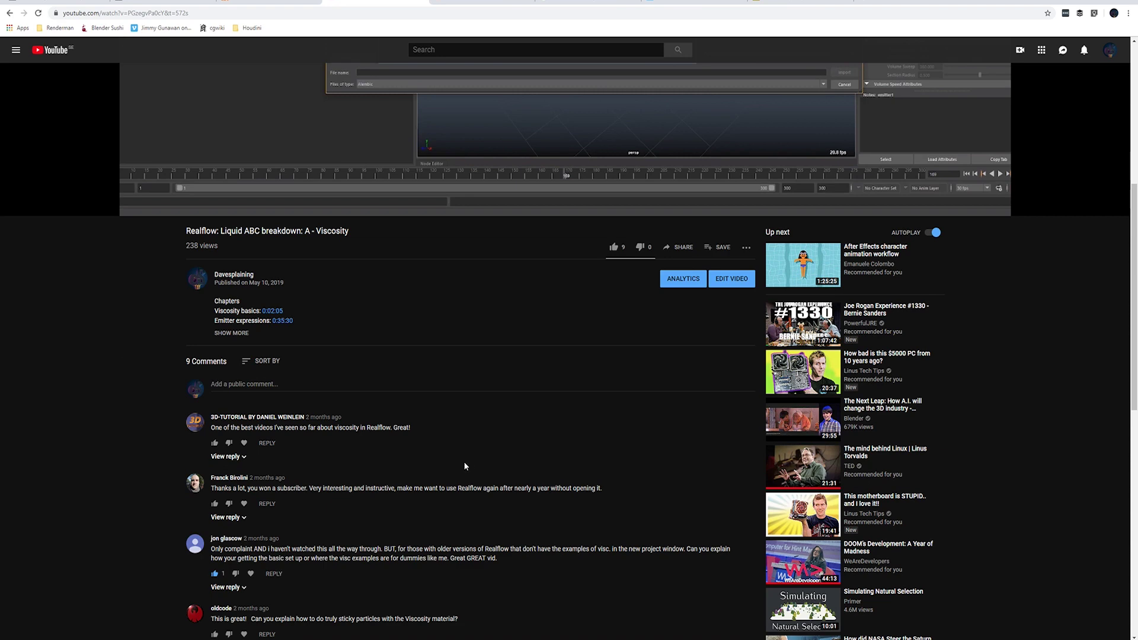
{"action": "scroll", "coordinate": [503, 483], "scroll_direction": "up", "scroll_amount": 7}
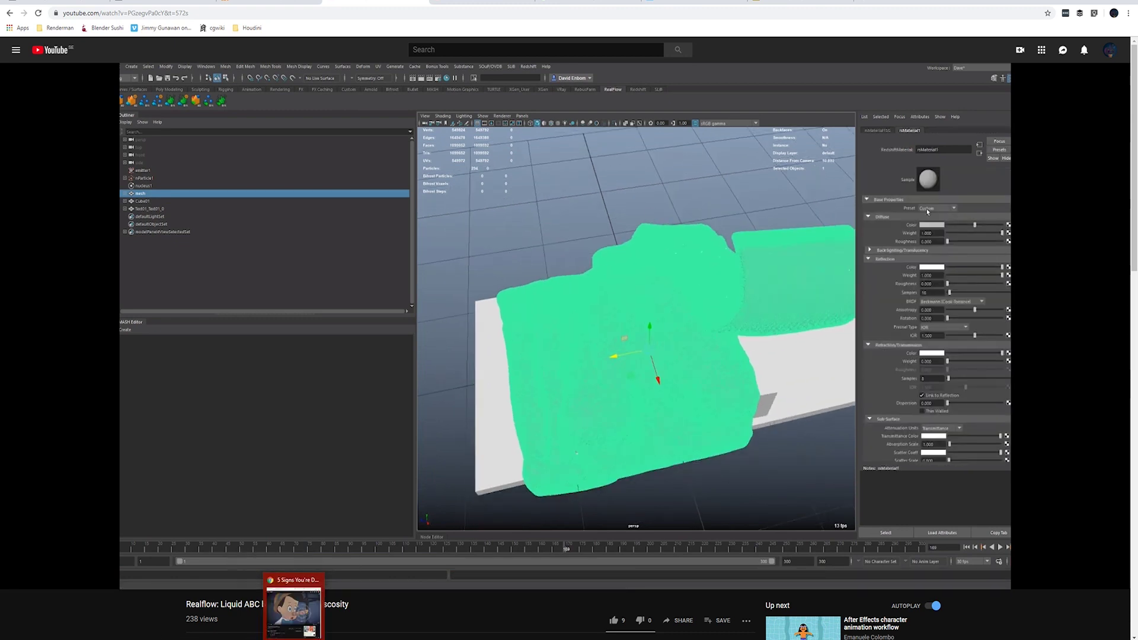
- Return to the Davesplaining channel page and open the Liquid ABC breakdown: B pt3 - Render setup video
{"action": "scroll", "coordinate": [77, 484], "scroll_direction": "down", "scroll_amount": 4}
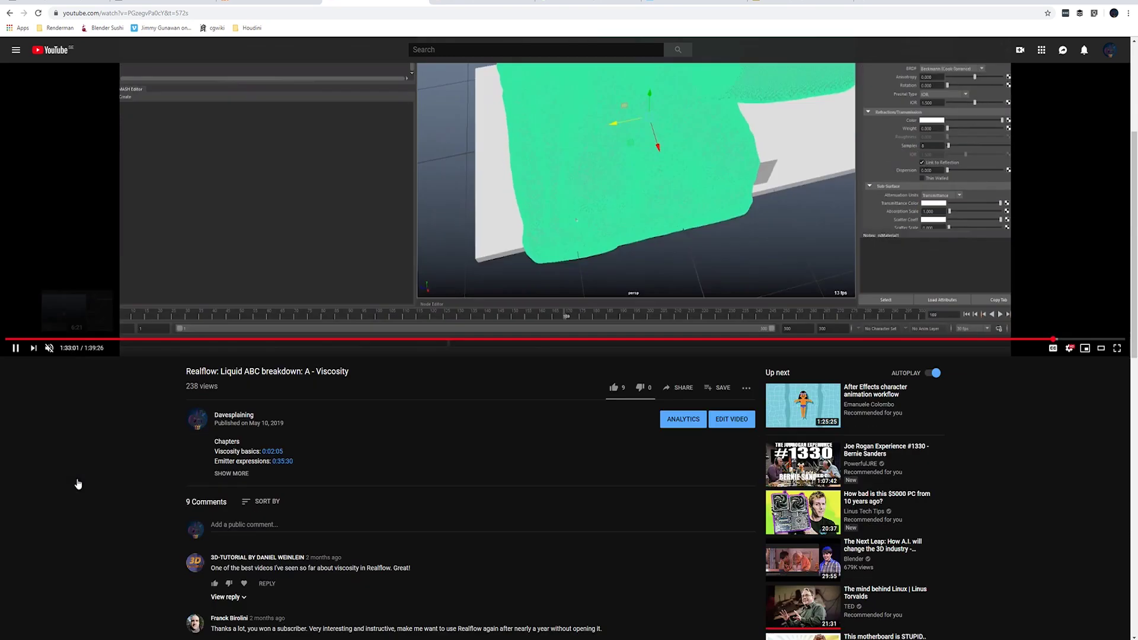
{"action": "left_click", "coordinate": [233, 415]}
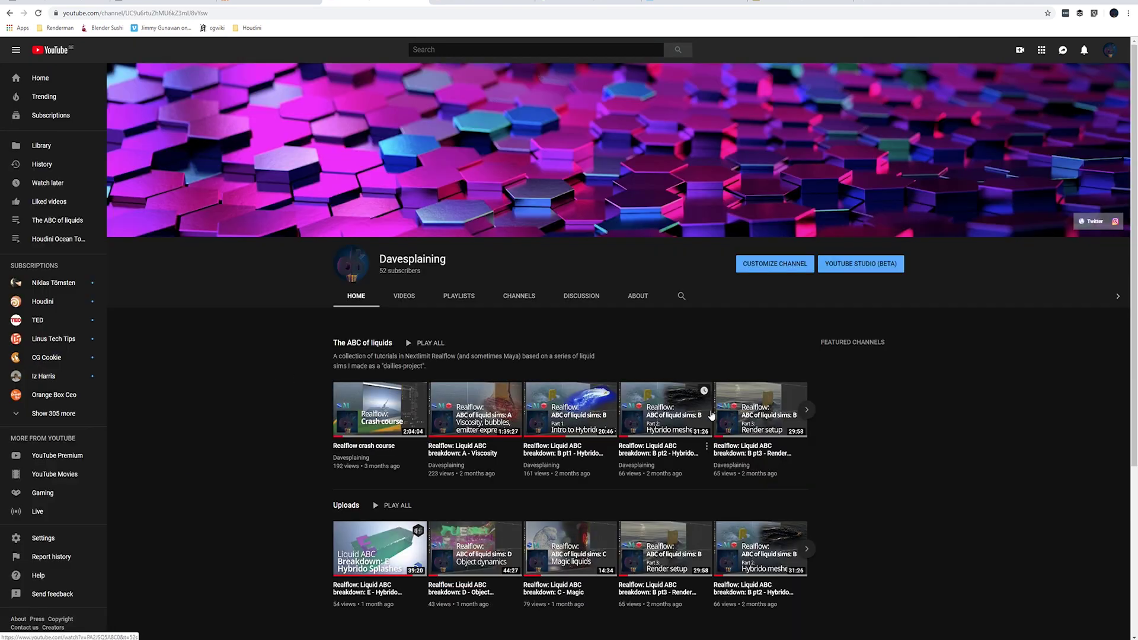
{"action": "left_click", "coordinate": [752, 405]}
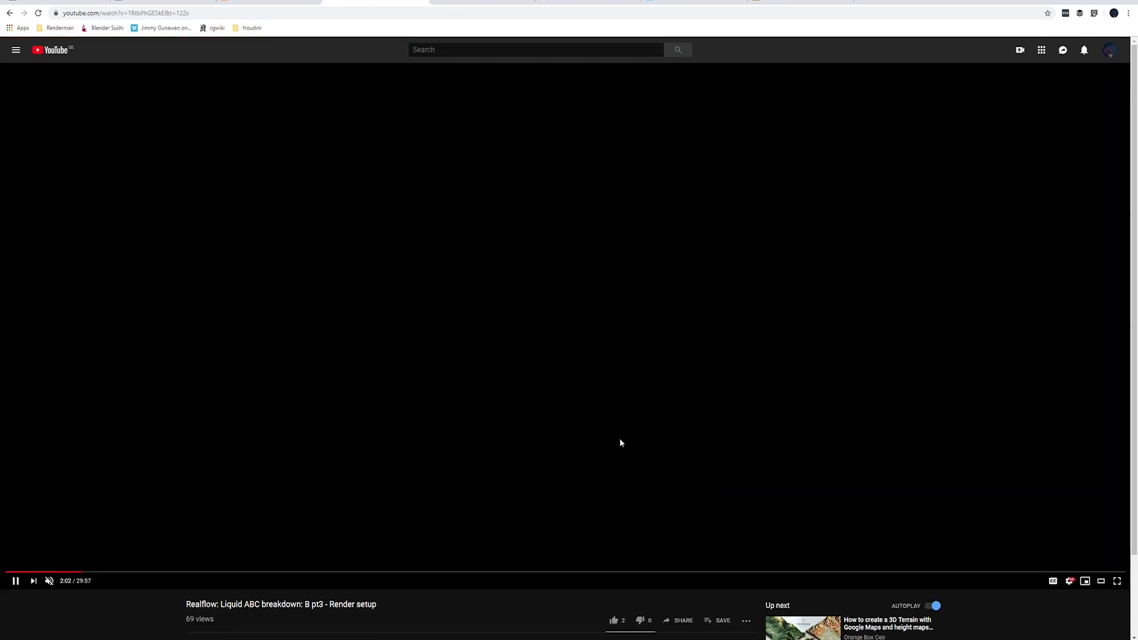
- Read the viewer comment below the Render setup video about using the velocity channel in Maya with an Alembic file
{"action": "scroll", "coordinate": [249, 501], "scroll_direction": "down", "scroll_amount": 7}
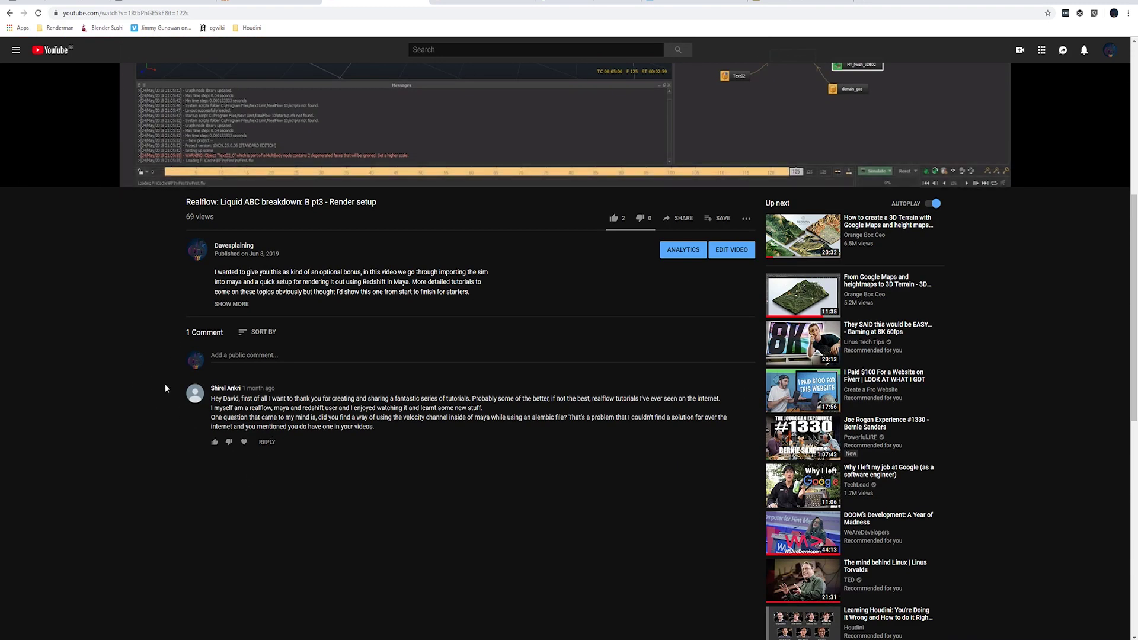
{"action": "mouse_move", "coordinate": [327, 408]}
{"action": "left_mouse_down"}
{"action": "mouse_move", "coordinate": [554, 417]}
{"action": "mouse_move", "coordinate": [293, 427]}
{"action": "mouse_move", "coordinate": [318, 418]}
{"action": "left_mouse_up"}
{"action": "left_click", "coordinate": [554, 417]}
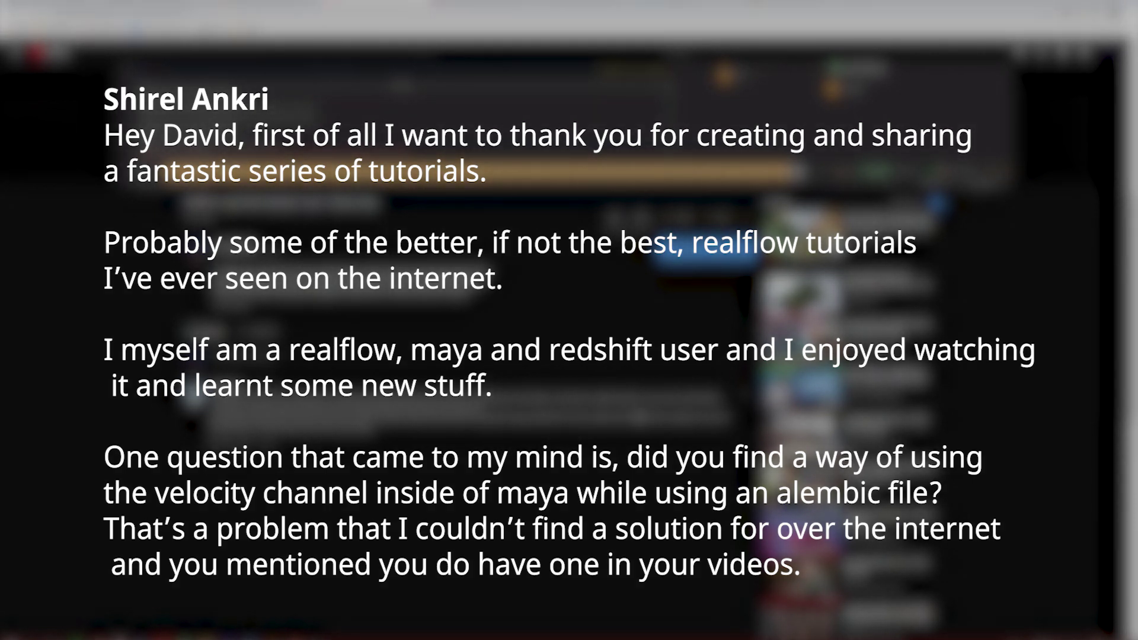
{"action": "left_click_drag", "start_coordinate": [246, 429], "coordinate": [336, 419]}
{"action": "left_click", "coordinate": [336, 420]}
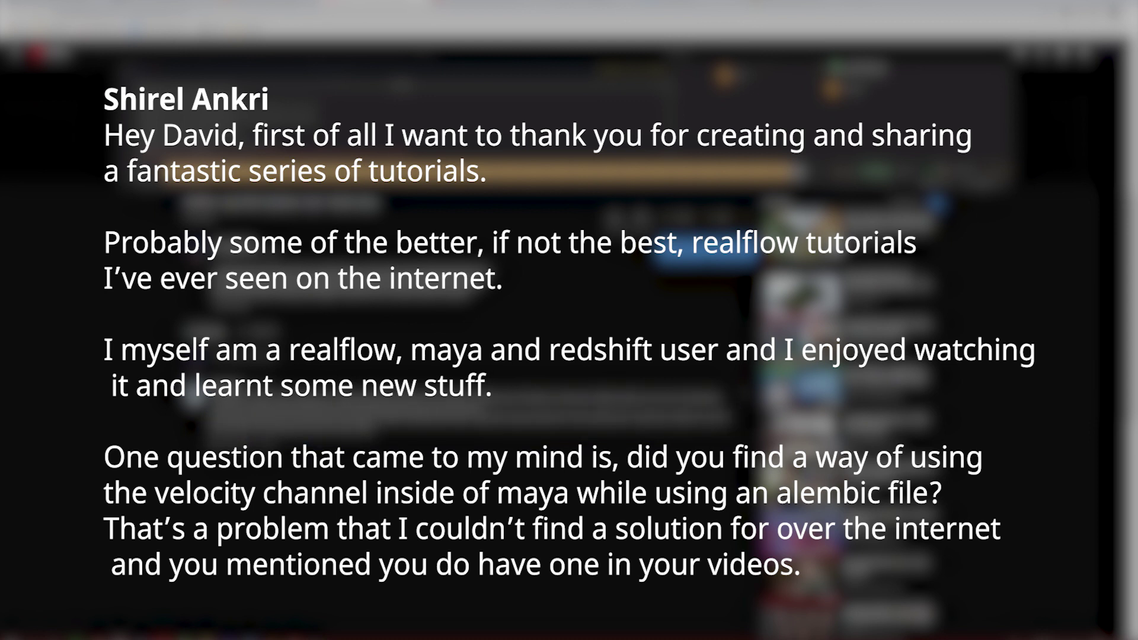